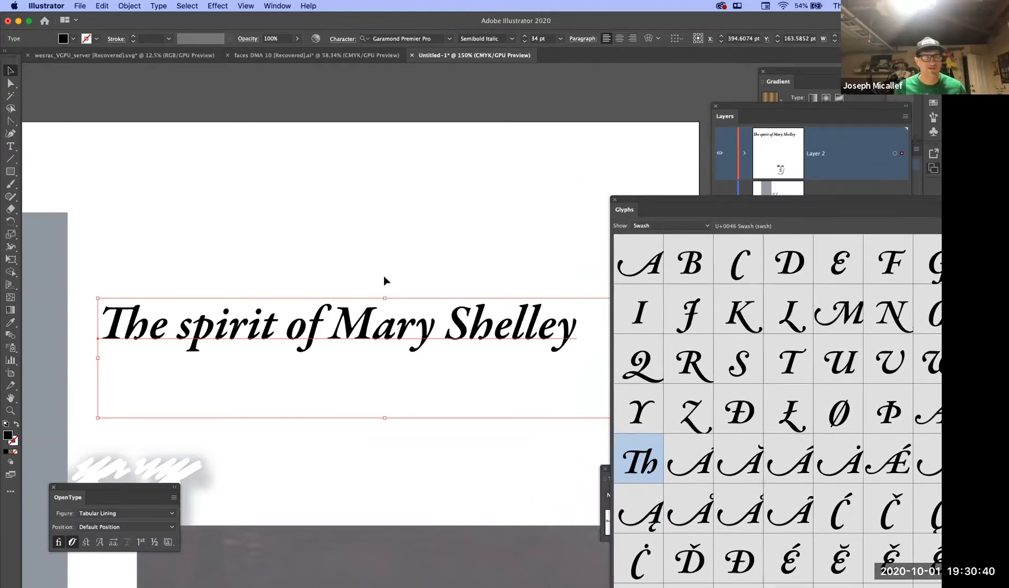
Examine the line-art face drawn over the Mary Shelley portrait up close
key("super+space")
left_click(423, 286, "alt+super")
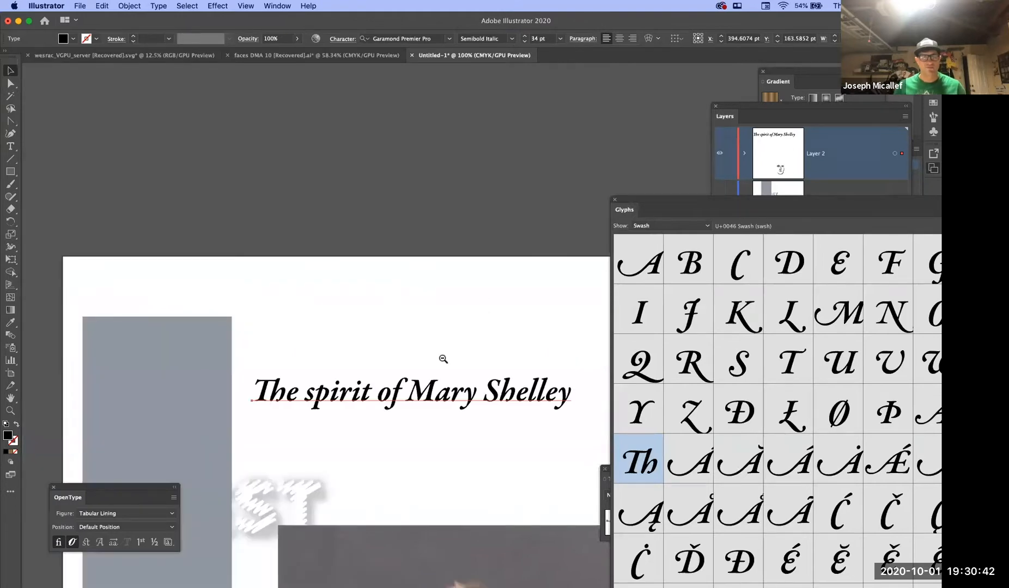
scroll(447, 344, "down", 7)
scroll(446, 344, "right", 3)
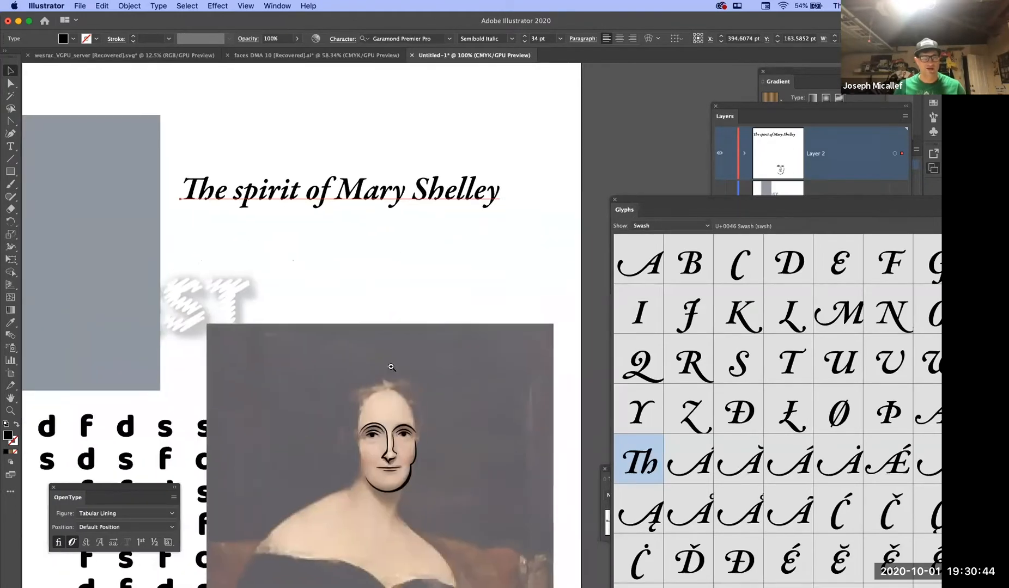
left_click(411, 427, "super")
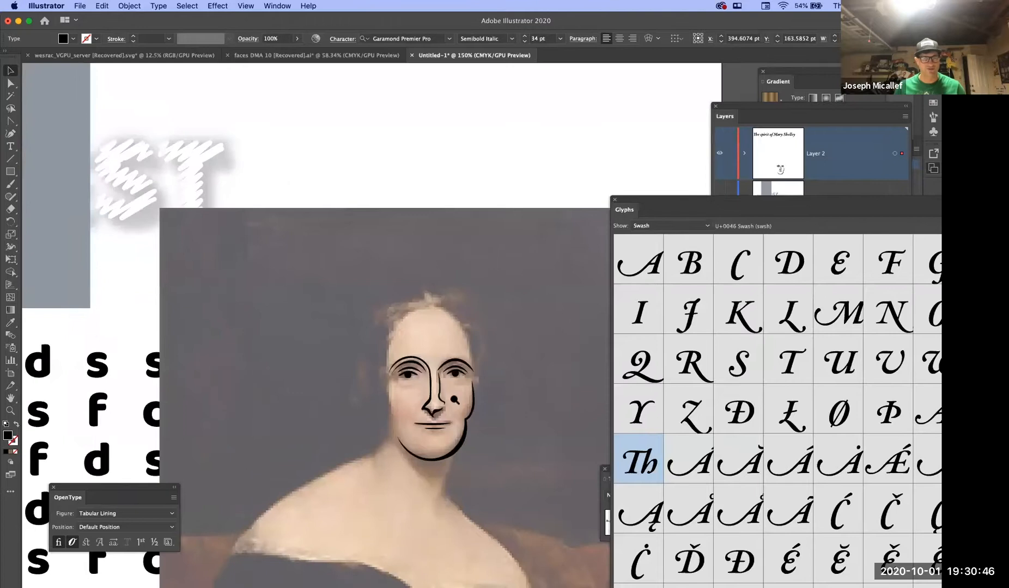
left_click(453, 401, "super")
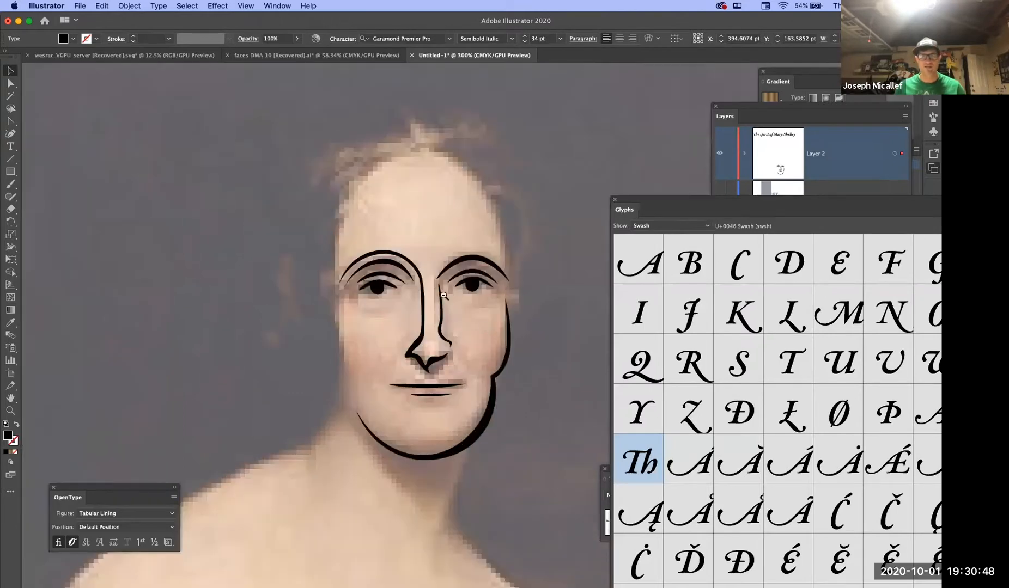
left_click(444, 296, "alt+super")
left_click(499, 318, "super")
left_click_drag(450, 344, 433, 239)
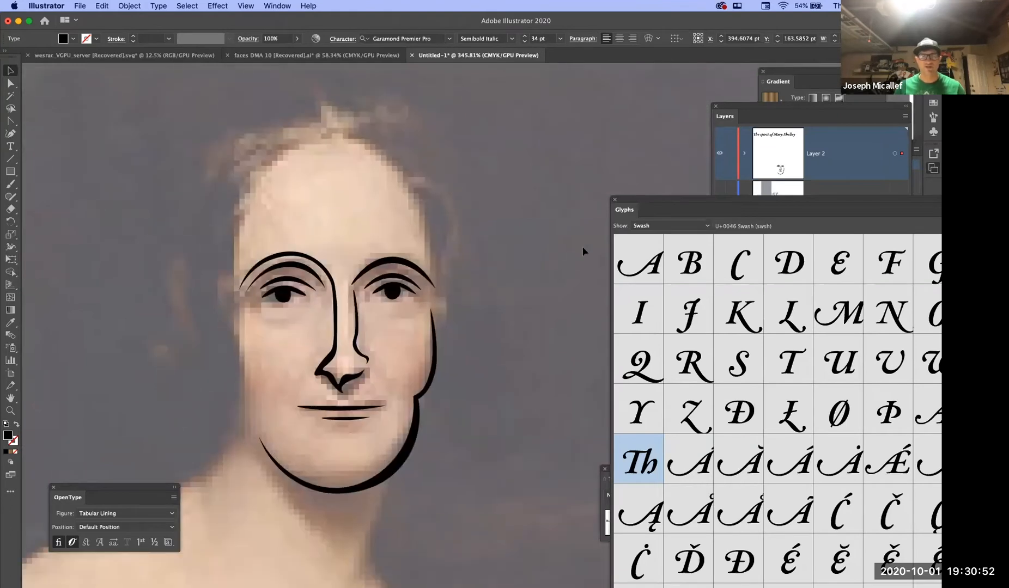
Move the Glyphs and Layers panels clear of the portrait's face and shrink the Layers panel to fit its two layers
left_click_drag(649, 201, 602, 416)
left_click_drag(735, 108, 579, 103)
left_click_drag(753, 462, 680, 257)
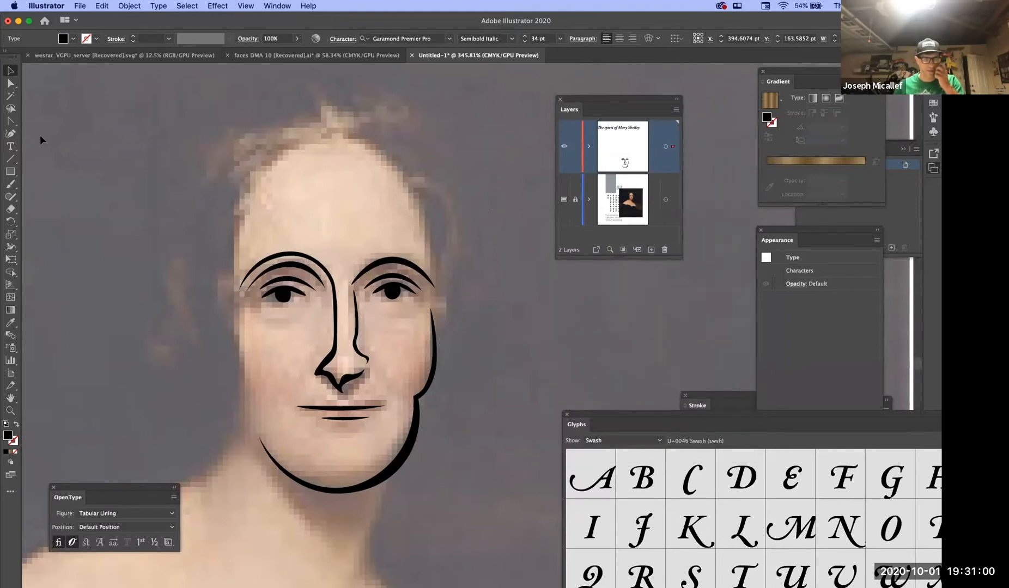
mouse_move(674, 257)
left_mouse_down()
mouse_move(658, 293)
mouse_move(662, 256)
left_mouse_up()
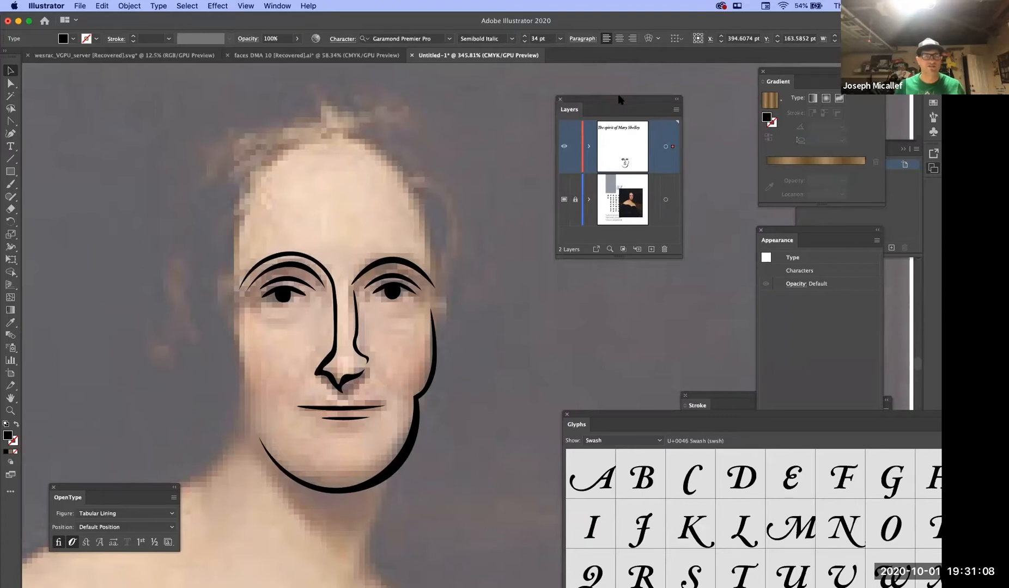
left_click_drag(619, 99, 668, 135)
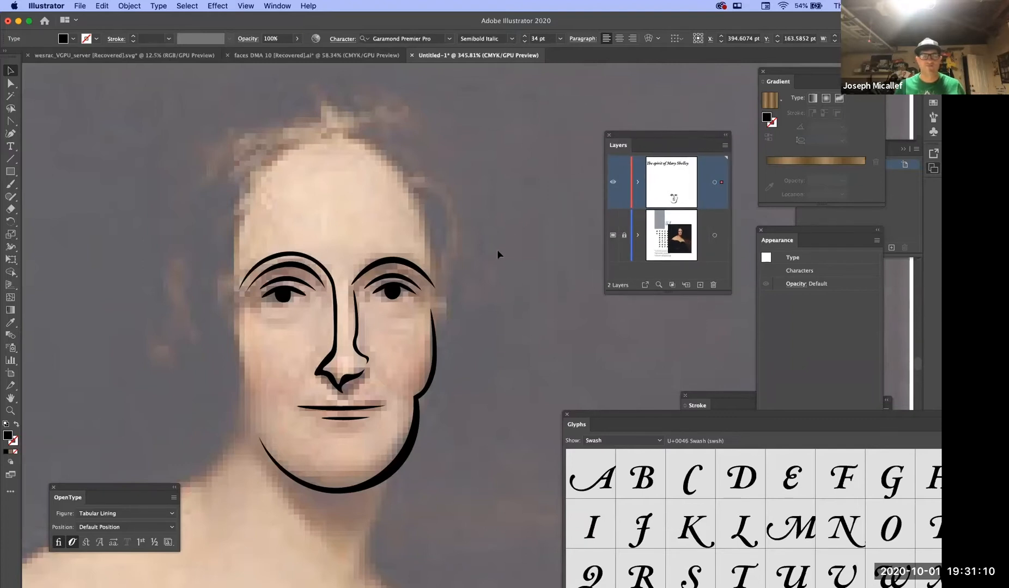
Compare the line art with and without the portrait by hiding the locked template layer and showing it again
left_click(456, 301, "super")
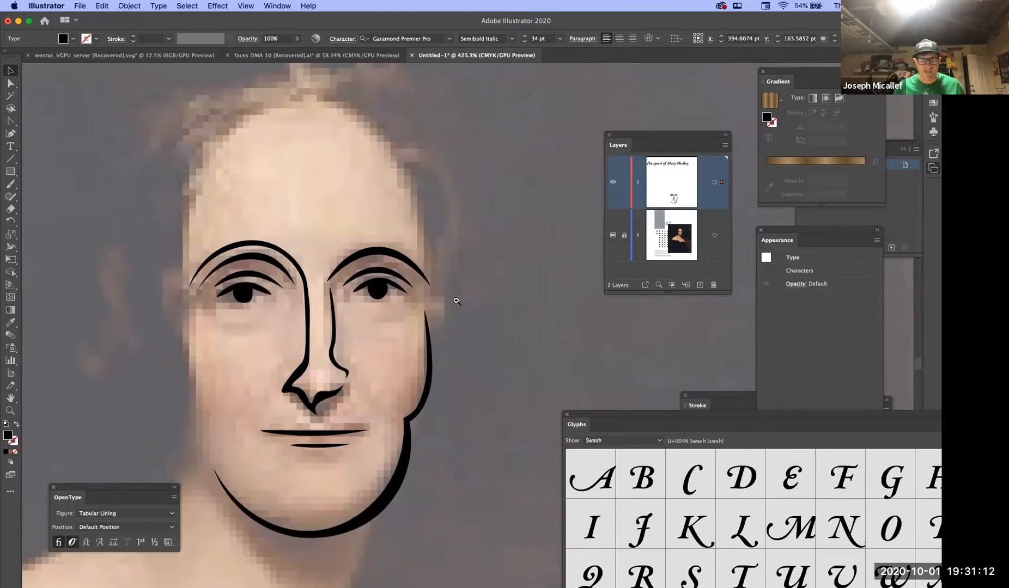
left_click_drag(451, 275, 509, 288)
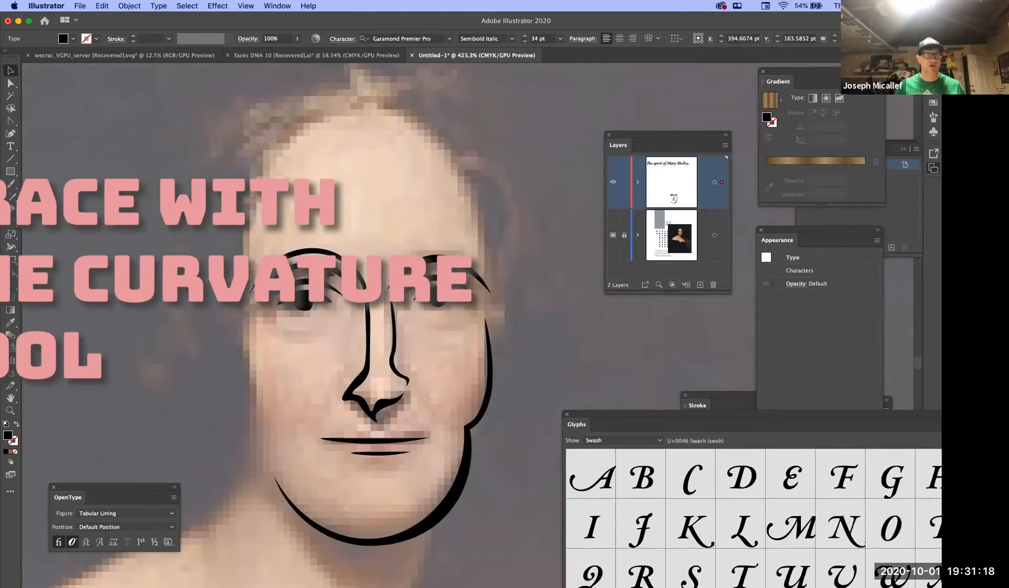
left_click(614, 237)
left_click(614, 237)
left_click(615, 236)
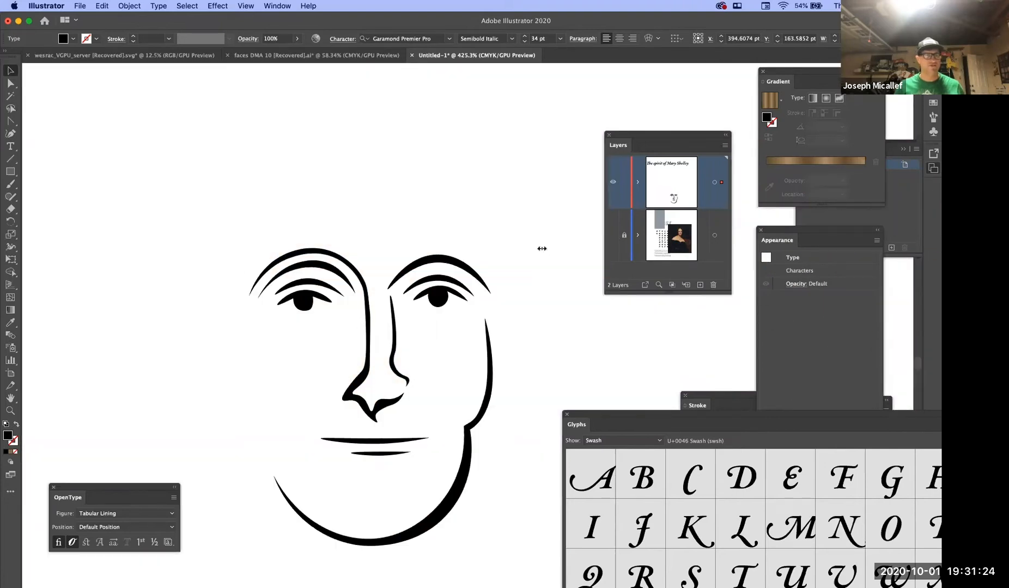
left_click(614, 236)
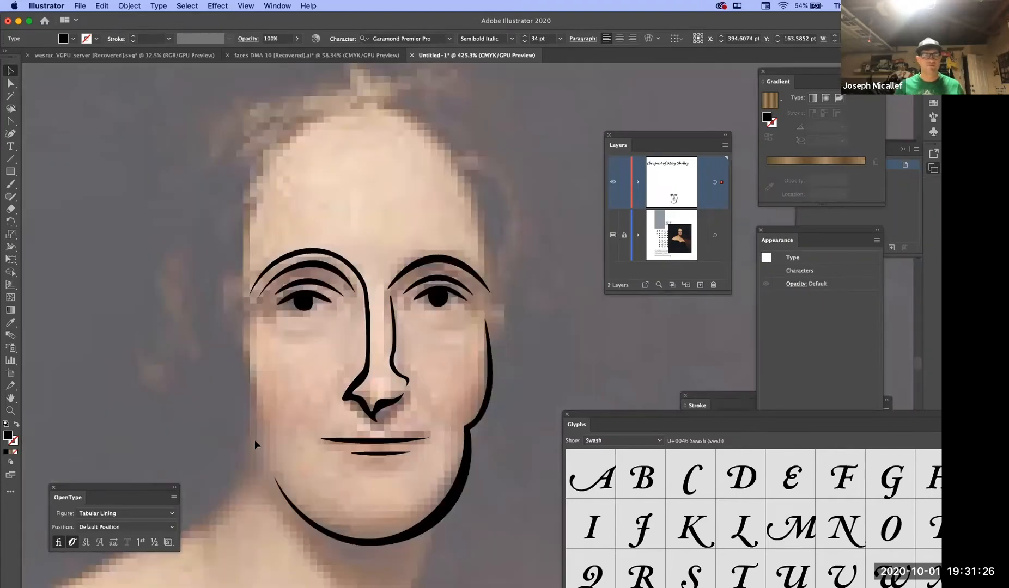
With the Curvature tool, trace the inner edge of the head's left contour from the top of the forehead down to the shoulder
left_click(11, 109)
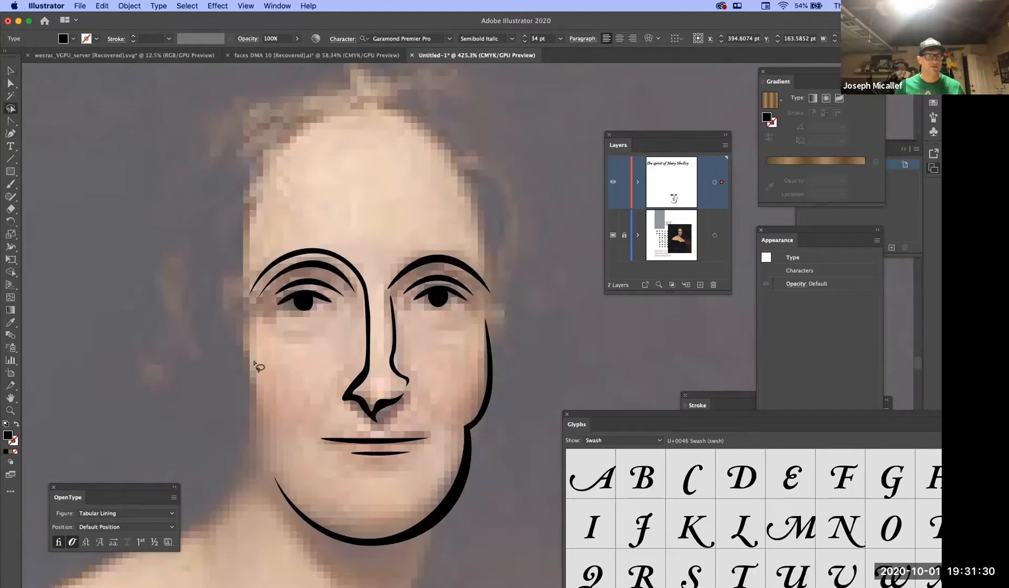
left_click(10, 134)
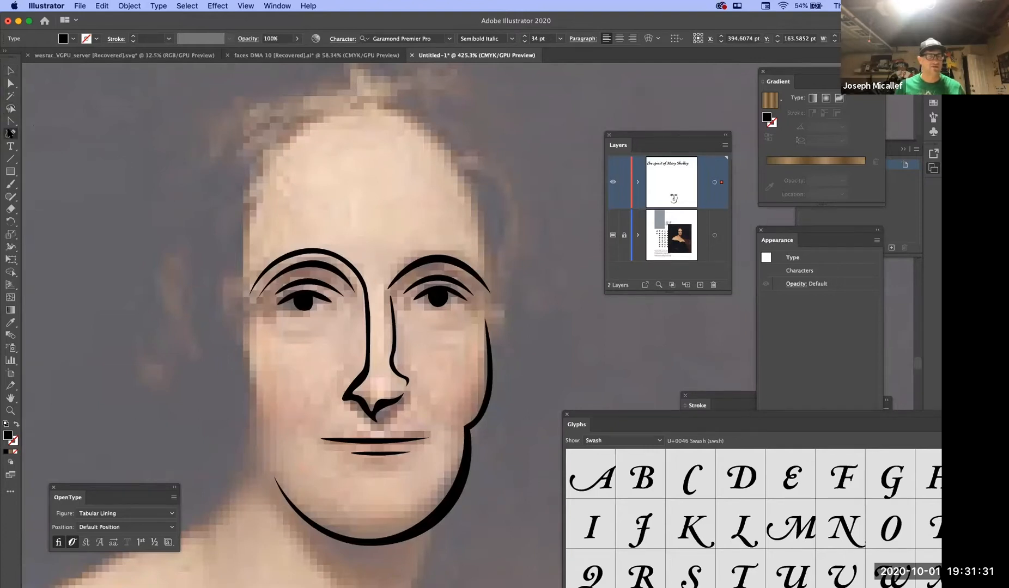
left_click(342, 117)
left_click_drag(276, 172, 275, 173)
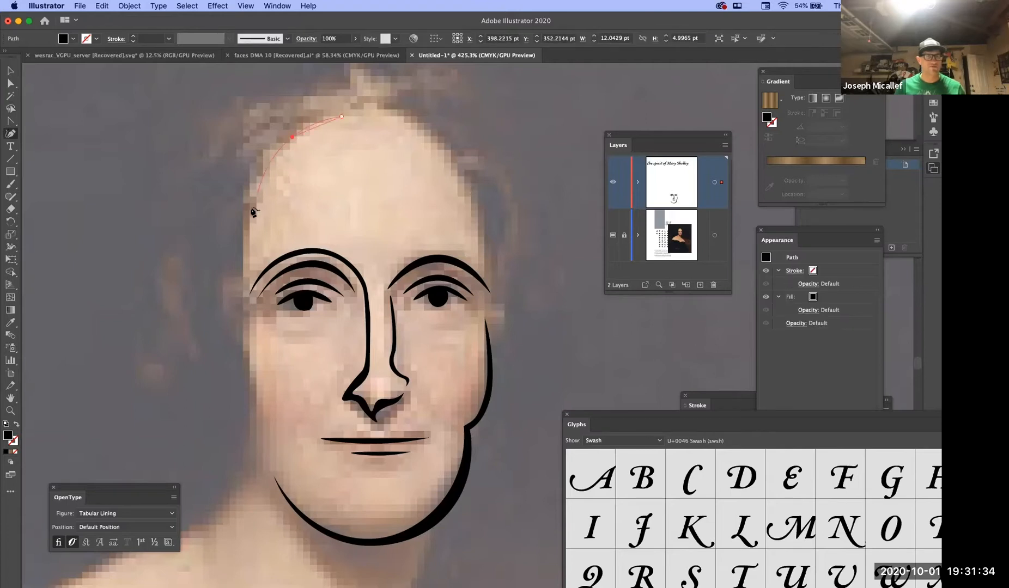
left_click(248, 218)
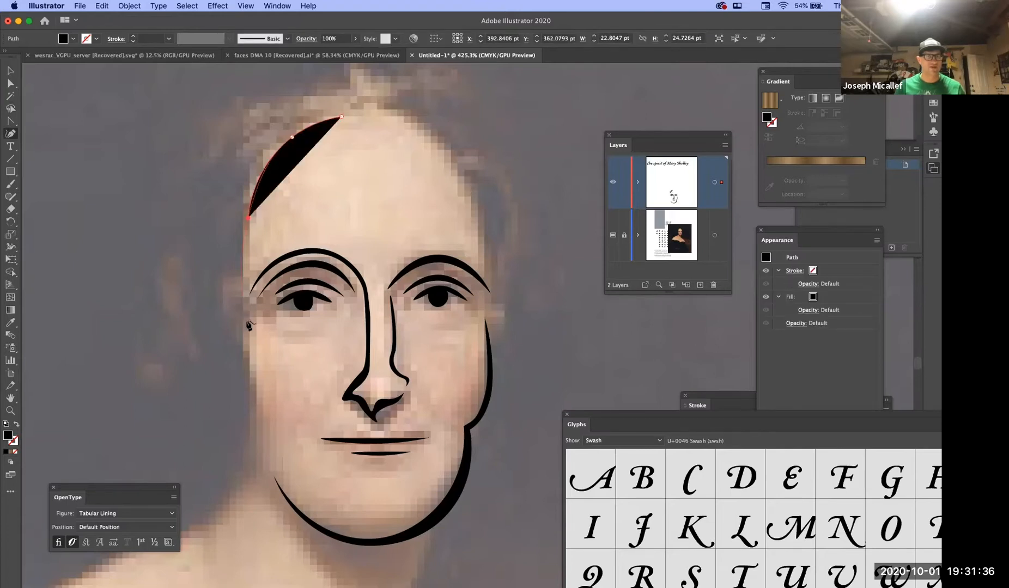
left_click(240, 325)
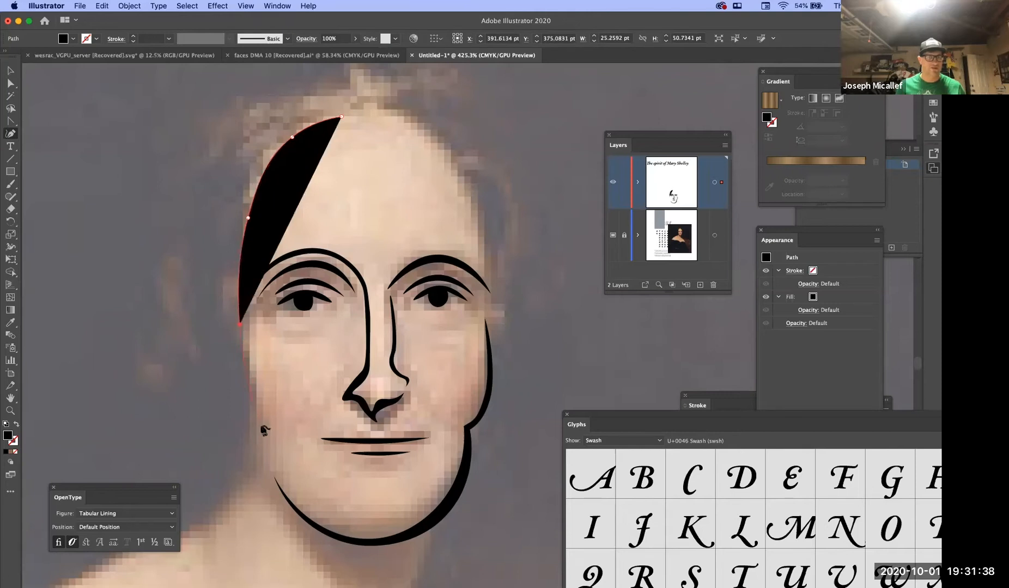
left_click(258, 439)
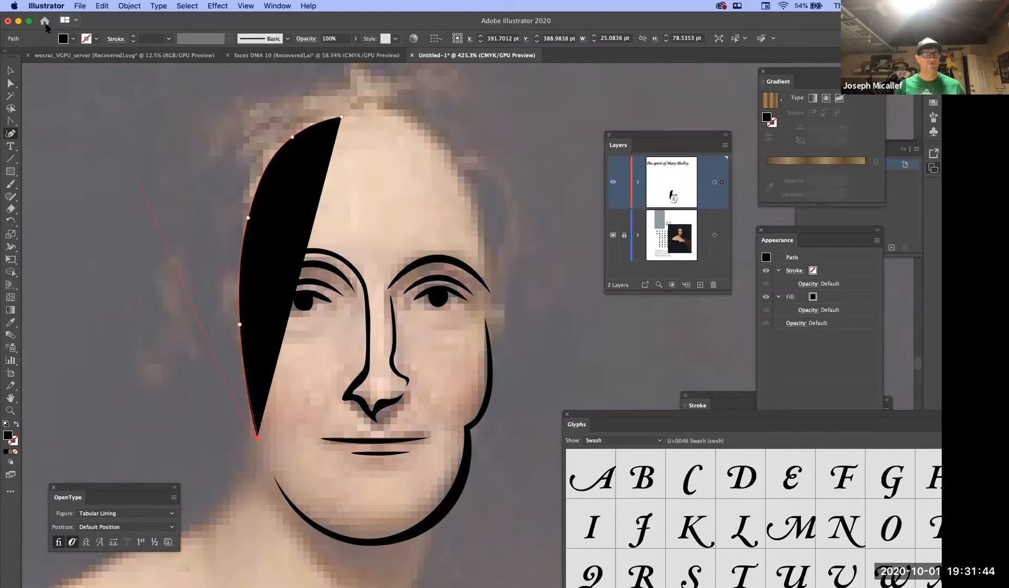
left_click(201, 530)
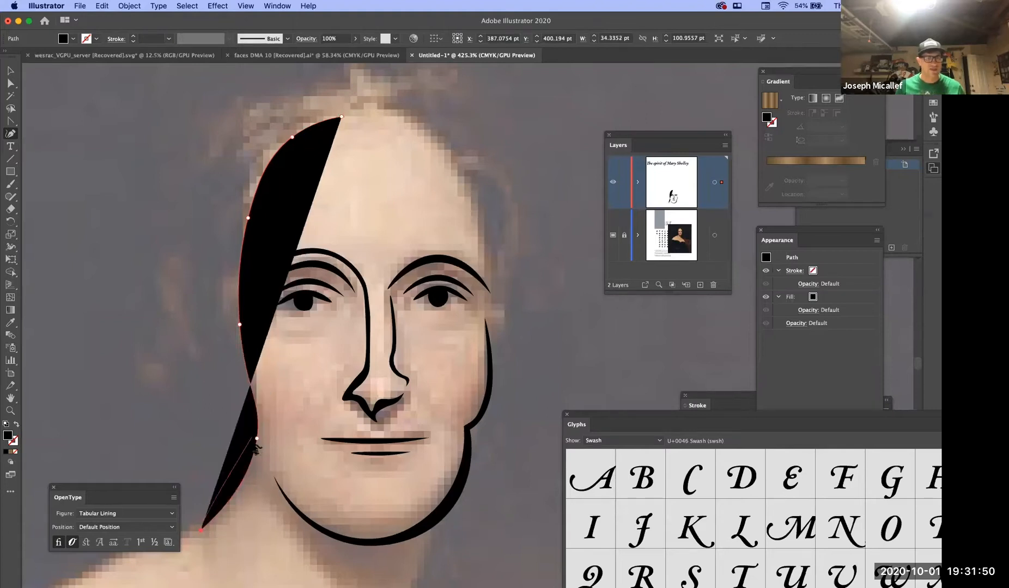
left_click(256, 439)
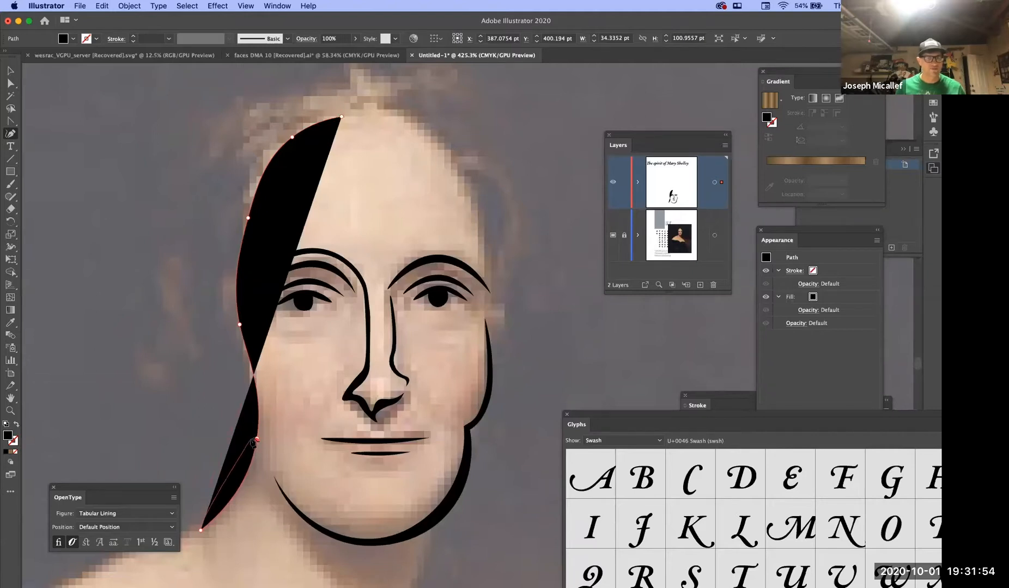
key("super+z")
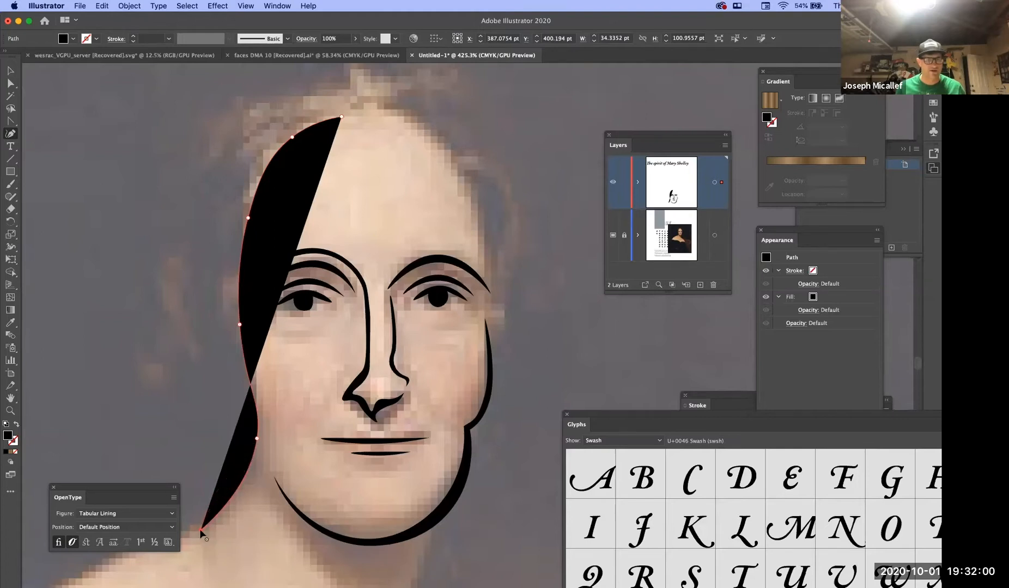
Trace the contour's outer edge from the shoulder back up to the forehead, close it as a tapered black shape, and deselect it
left_click(249, 439)
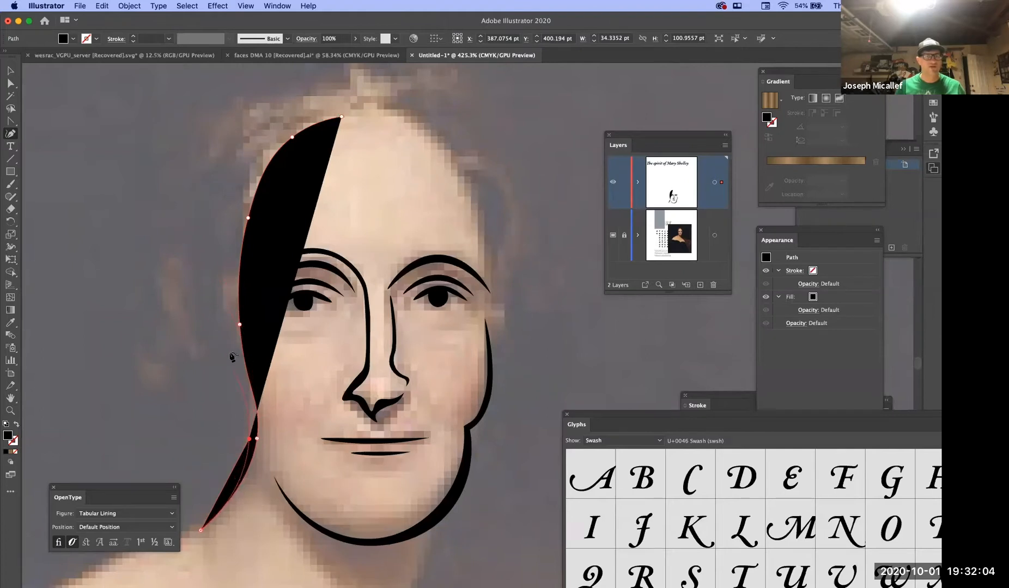
left_click(233, 349)
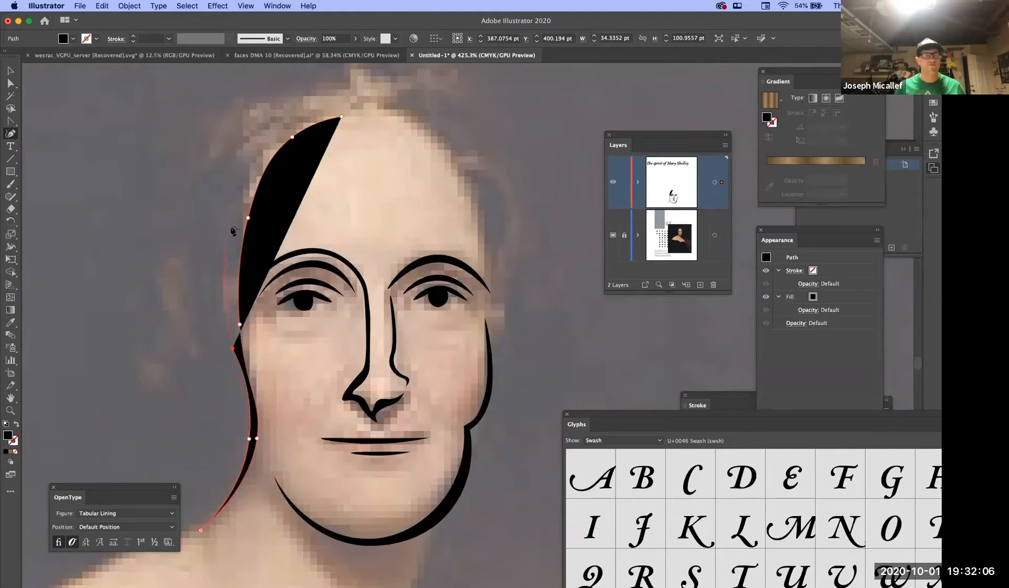
left_click(236, 218)
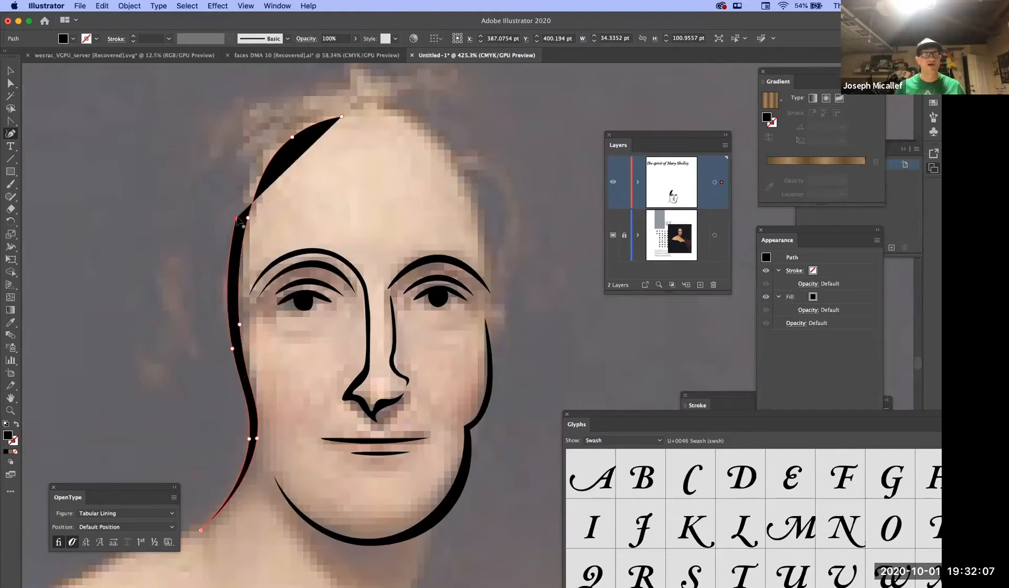
left_click(283, 135)
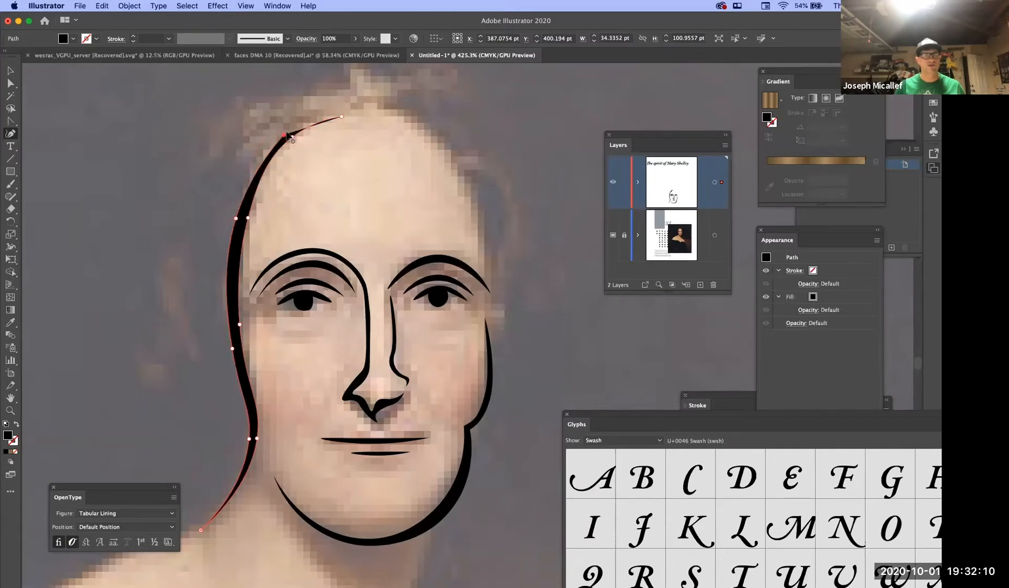
left_click(340, 117)
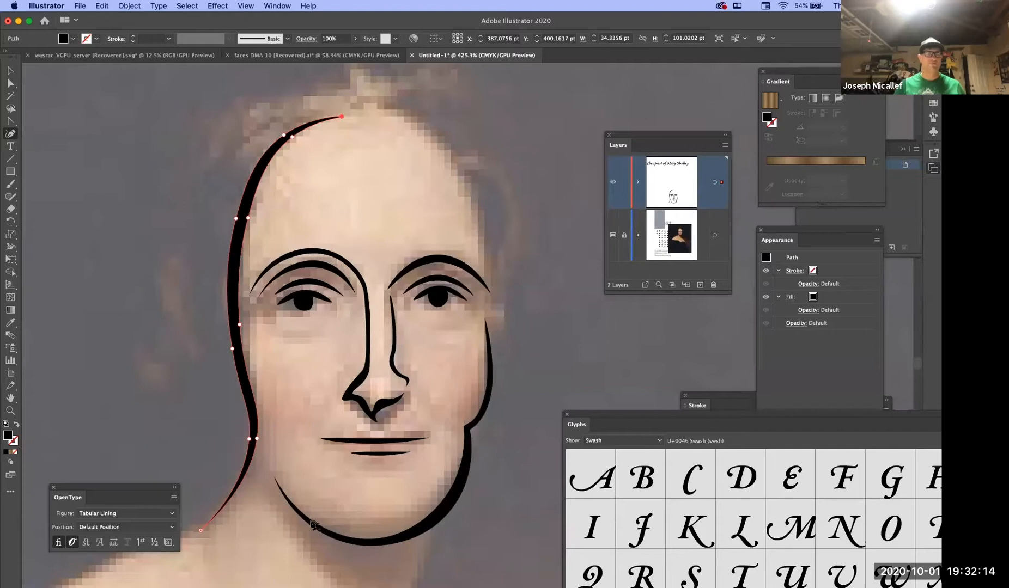
left_click(10, 70)
left_click(134, 149)
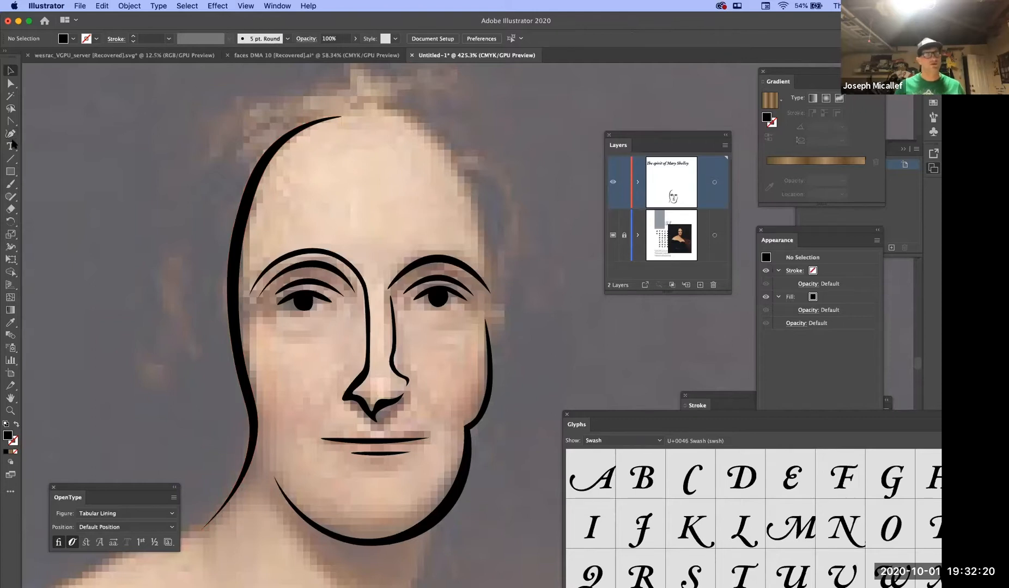
With the Curvature tool, draw a closed tapered shape along the forehead's right side, from the hairline down to the outer brow
key("t")
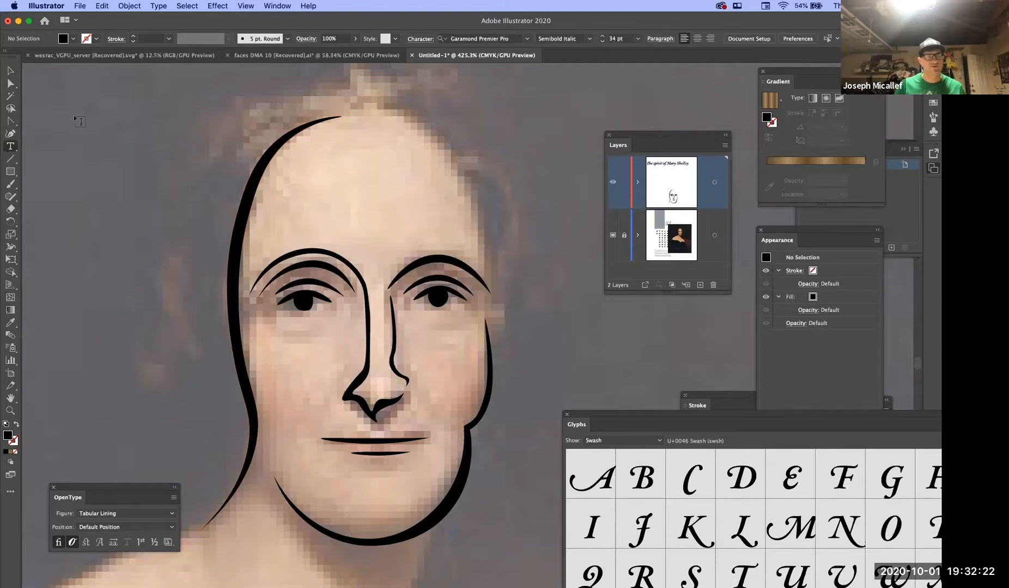
left_click(10, 70)
left_click(11, 133)
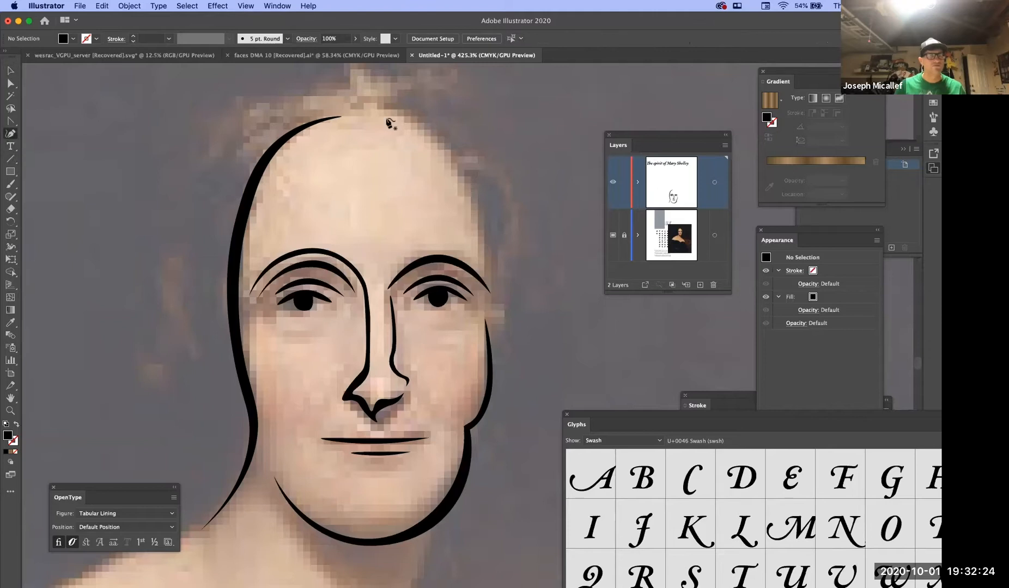
left_click(371, 113)
left_click(464, 162)
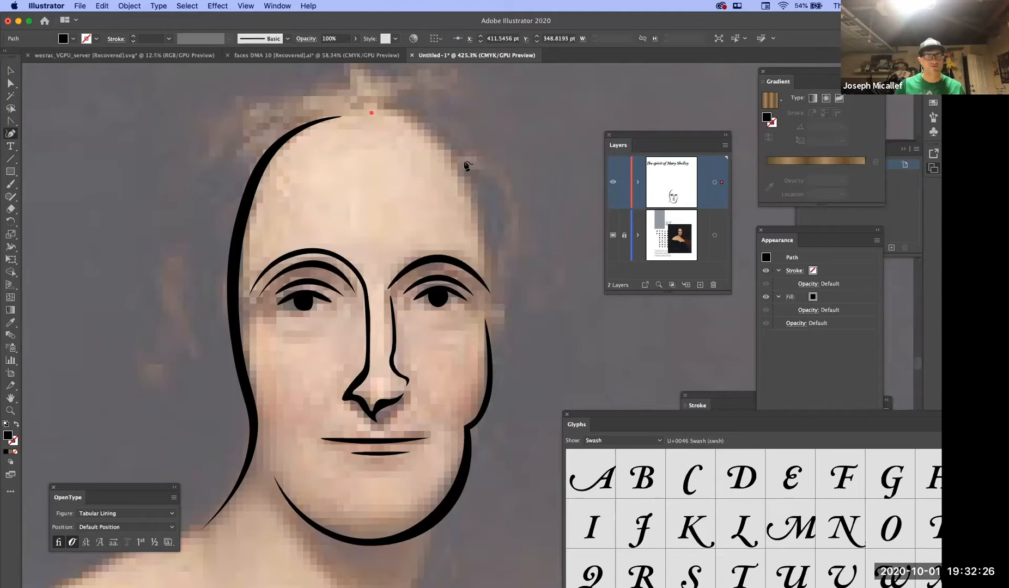
left_click(493, 267)
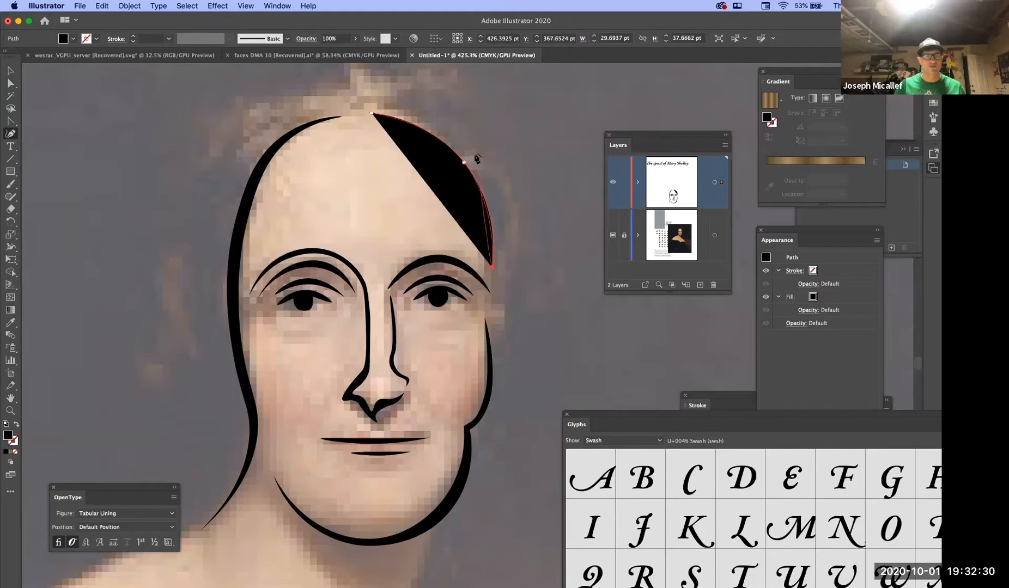
left_click(469, 157)
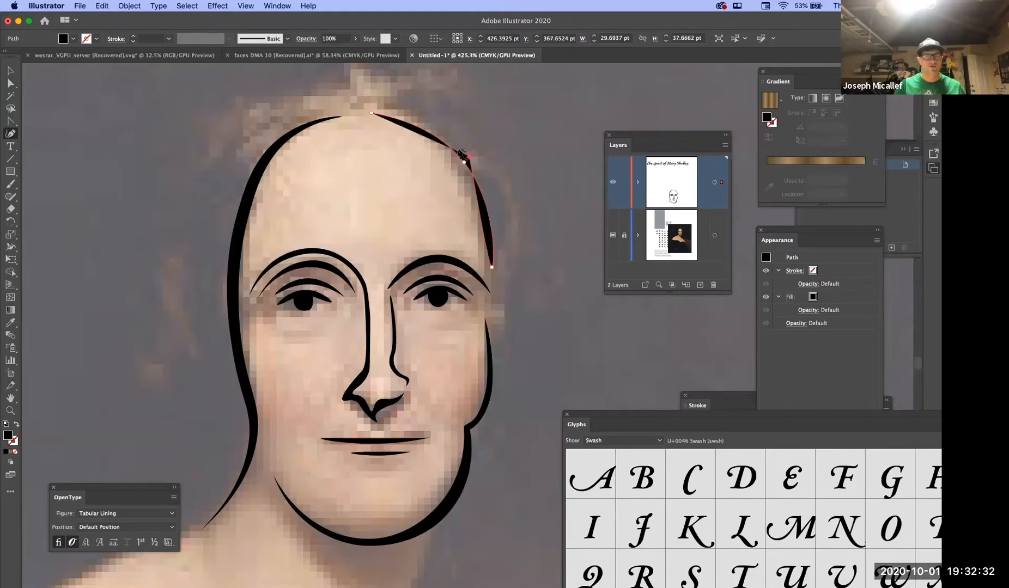
left_click(372, 115)
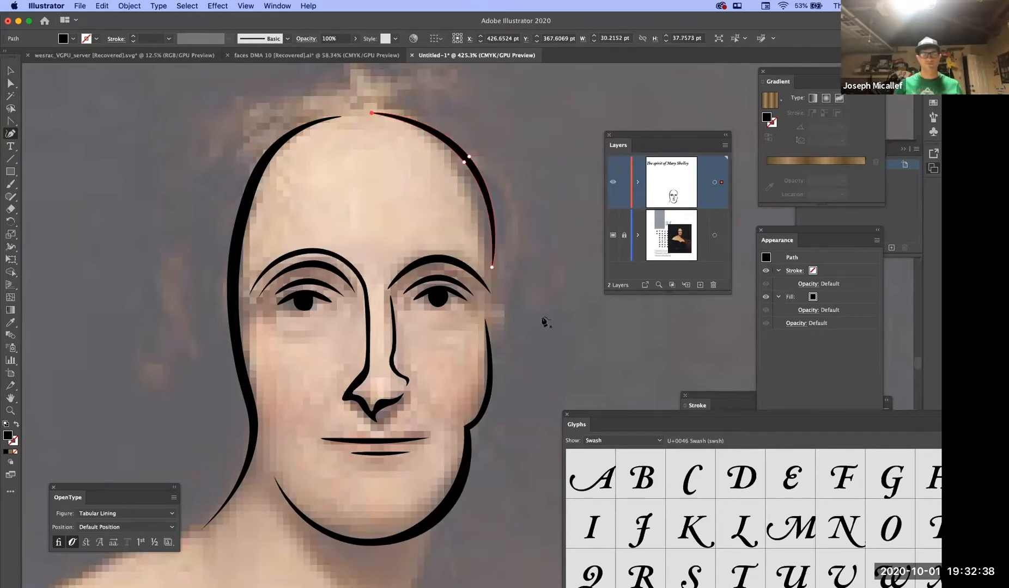
Hide the locked portrait layer to review the whole face drawing on its own
left_click(613, 237)
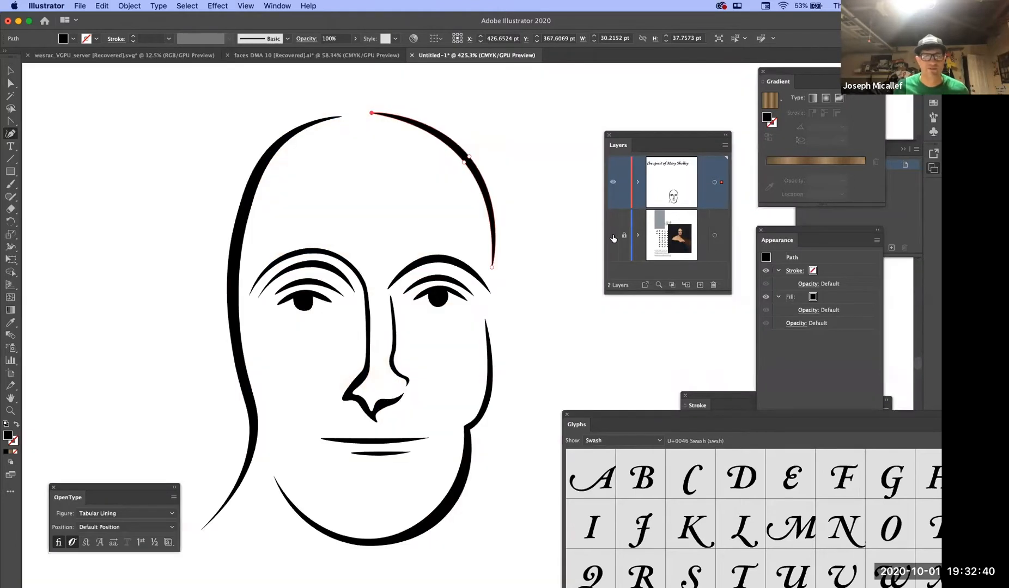
left_click(518, 334, "alt+super")
left_click(472, 370, "alt+super")
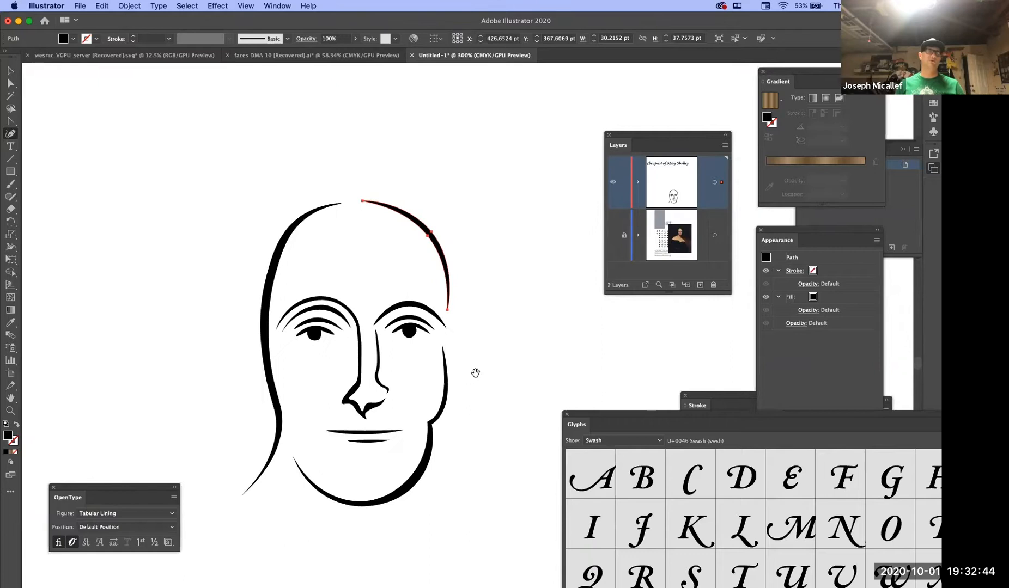
Examine the face line art up close and at page scale together with the title
left_click(474, 360, "super")
left_click(425, 356, "super")
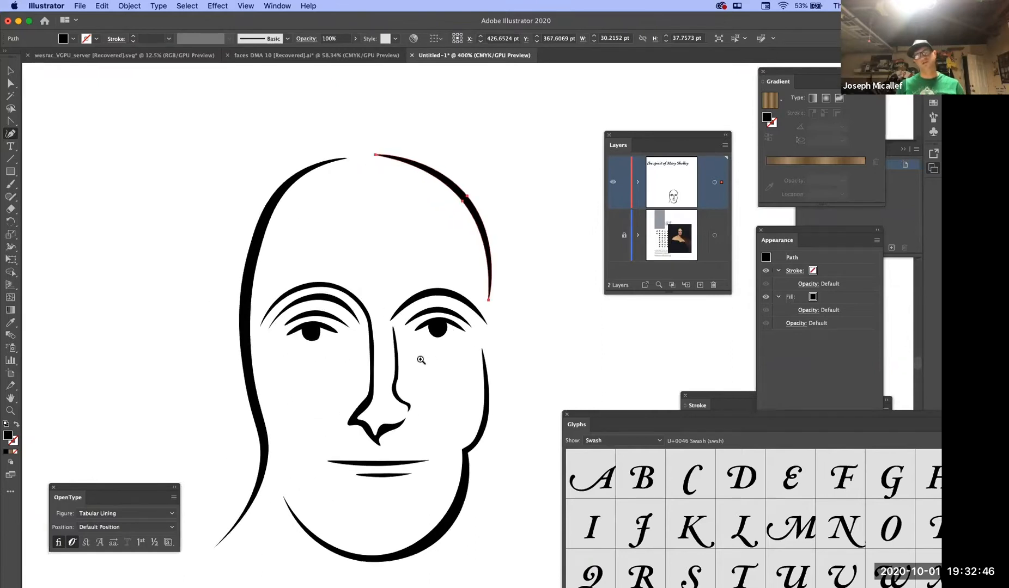
left_click(461, 361, "alt+super")
left_click(466, 361, "alt+super")
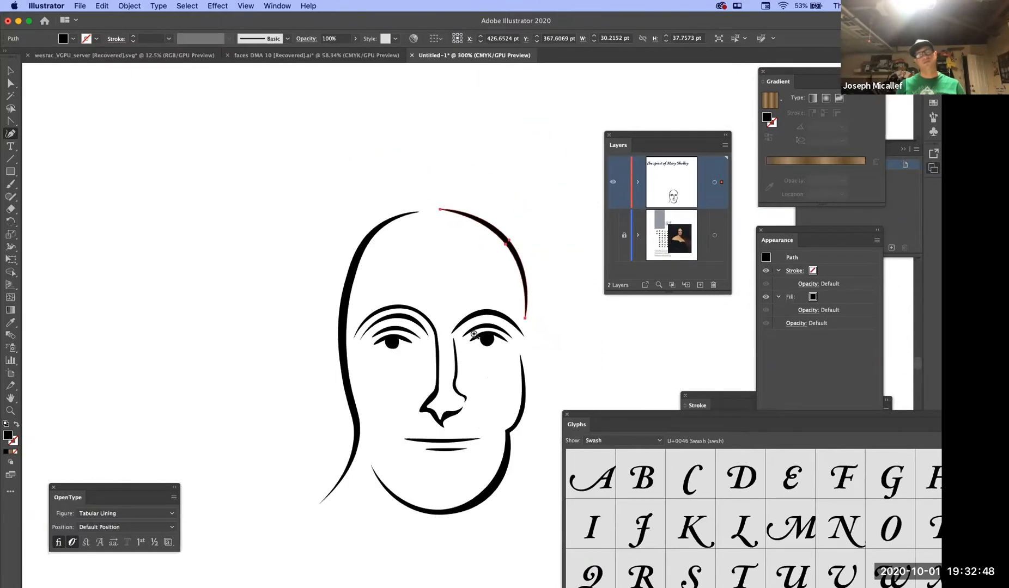
left_click(470, 331, "alt+super")
left_click(485, 344, "alt+super")
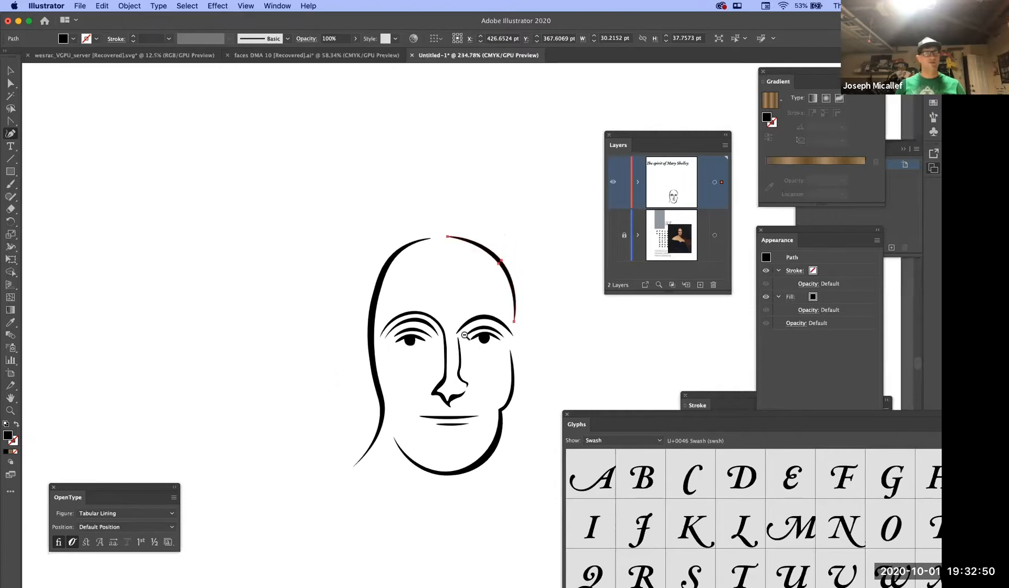
left_click(467, 336, "alt+super")
left_click_drag(447, 296, 228, 135)
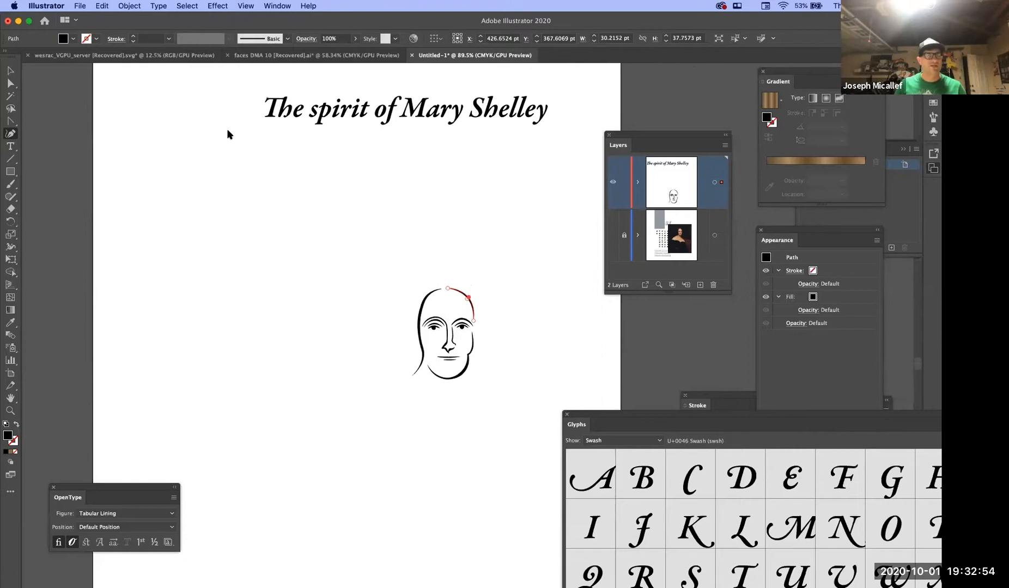
Move the title "The spirit of Mary Shelley" down and slightly left so it sits just above the face drawing
left_click(5, 70)
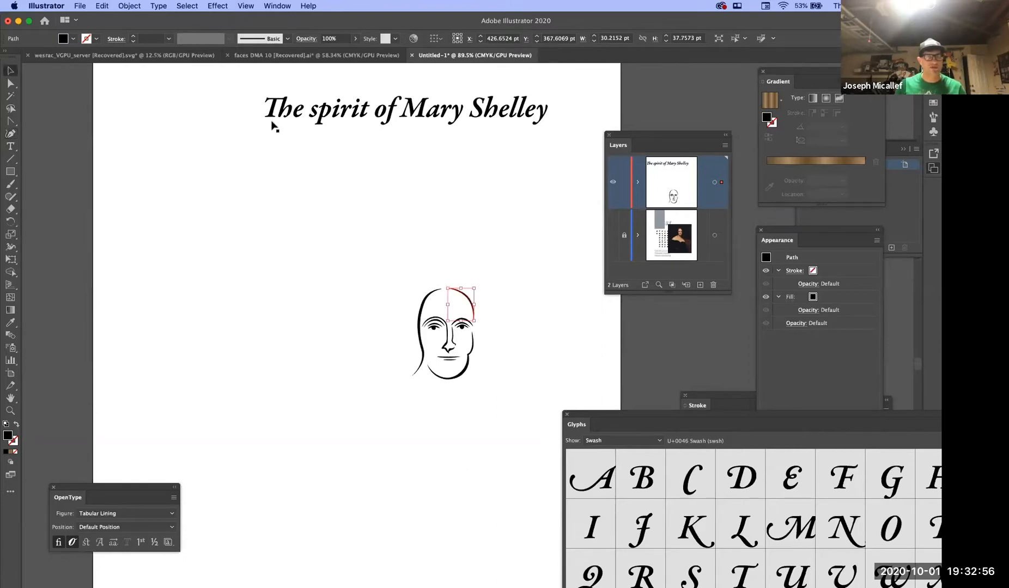
left_click_drag(288, 119, 270, 249)
left_click(449, 250)
left_click_drag(481, 320, 389, 246)
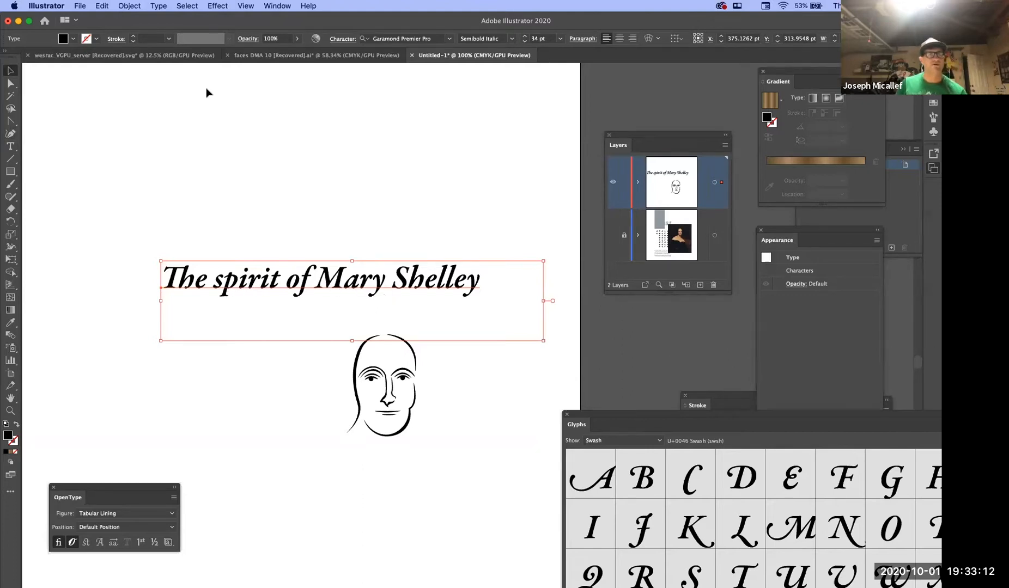
With the title text selected, examine the available fonts and the font-type icons beside their names
left_click(157, 6)
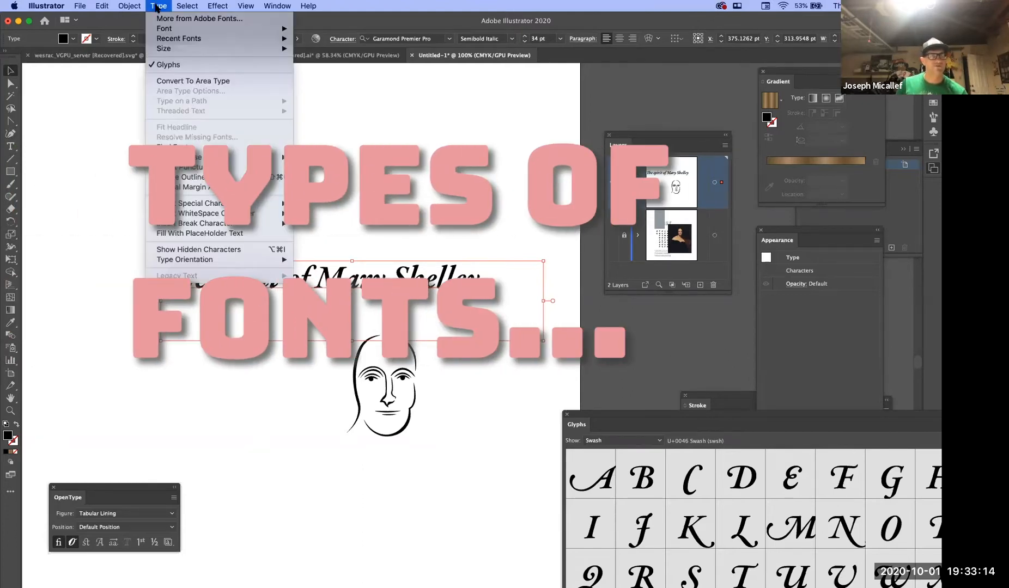
mouse_move(165, 30)
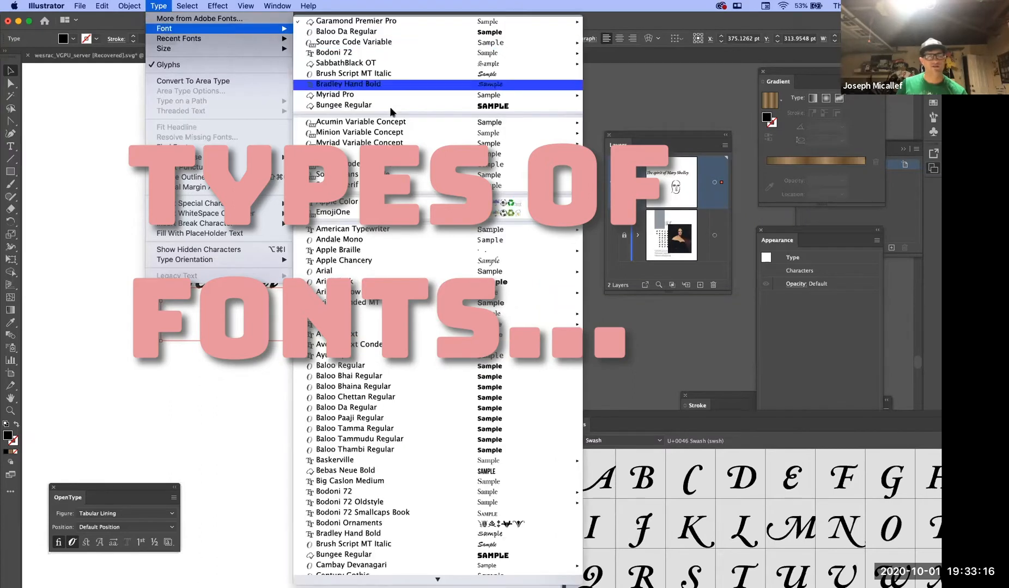
mouse_move(290, 43)
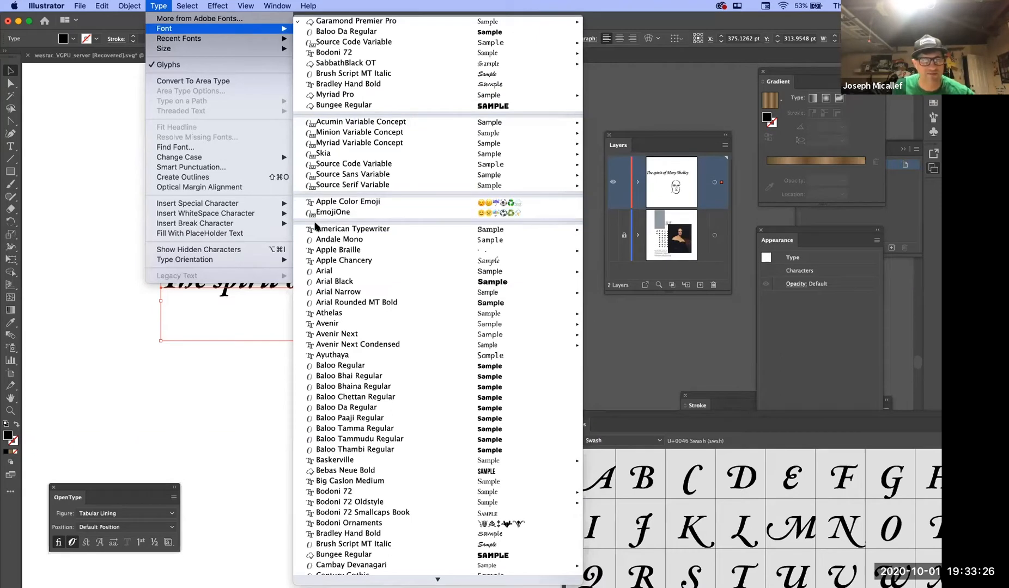
mouse_move(313, 232)
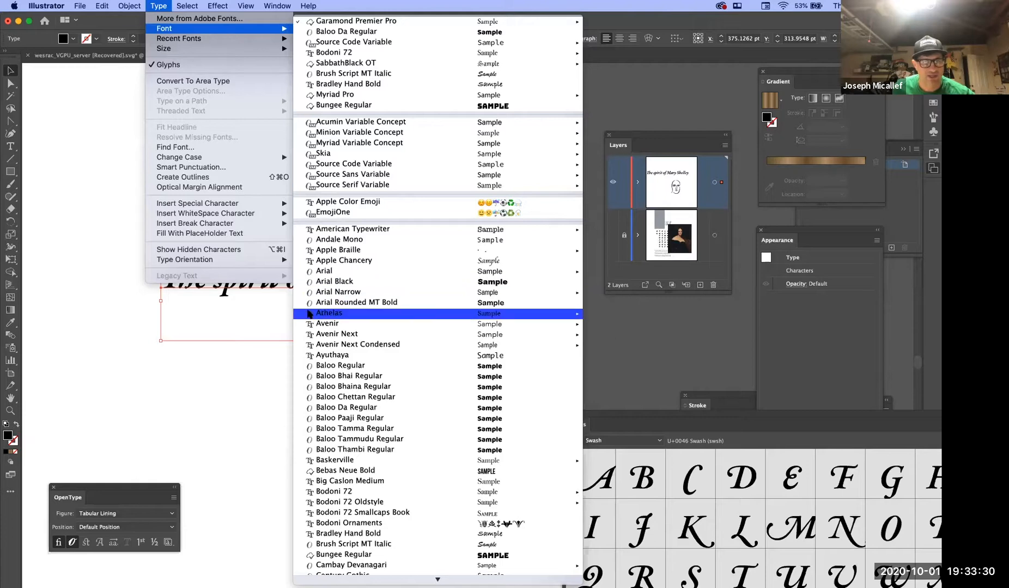
mouse_move(309, 315)
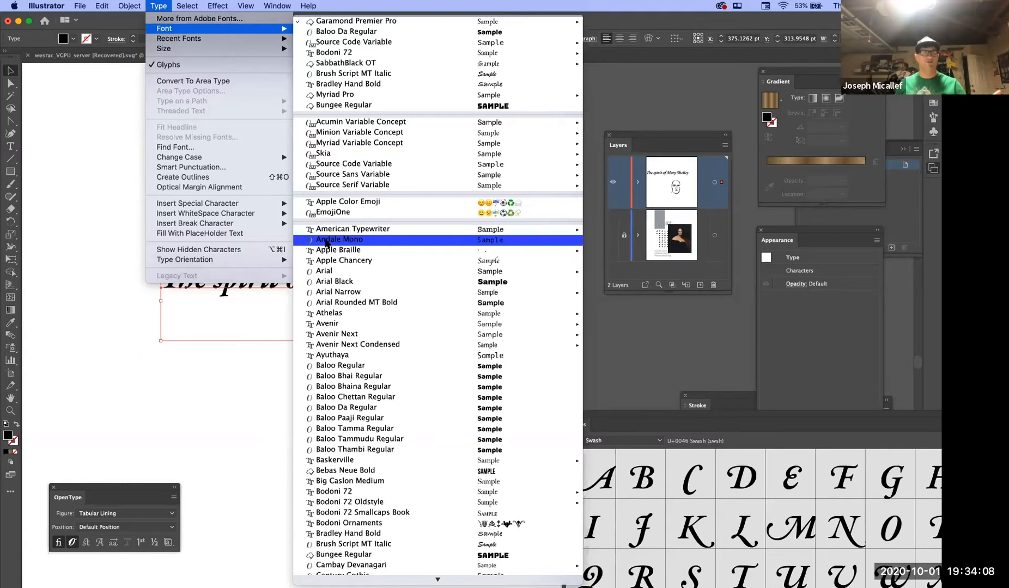
mouse_move(309, 235)
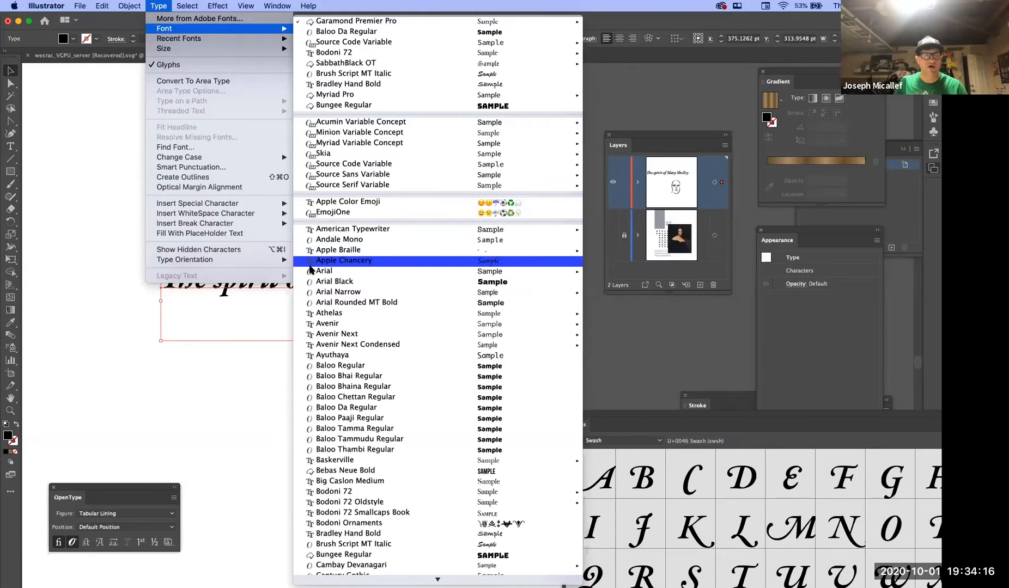
mouse_move(310, 271)
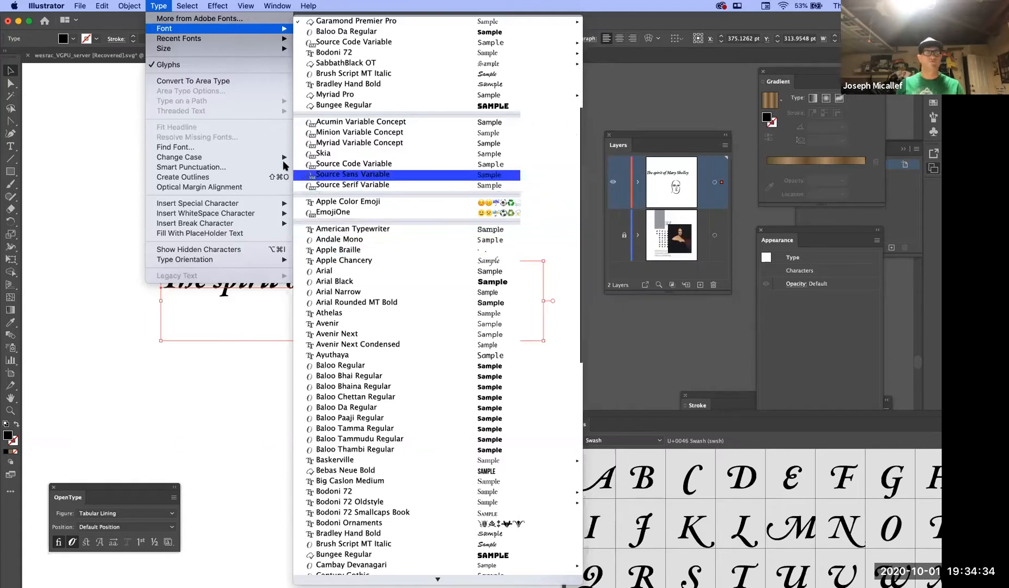
mouse_move(187, 44)
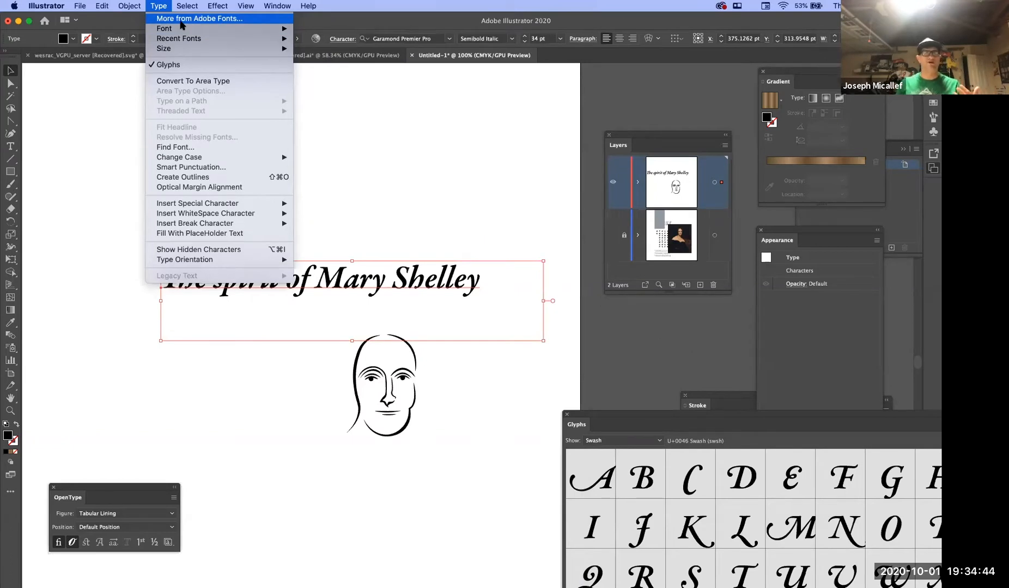
Open the Adobe Fonts website through More from Adobe Fonts and dismiss its welcome message
left_click(181, 22)
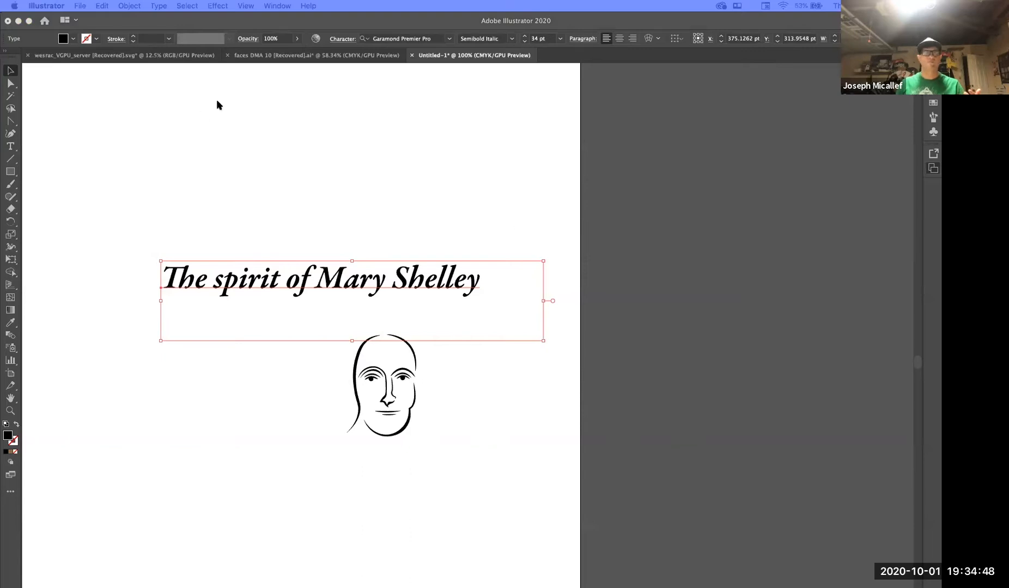
left_click(159, 6)
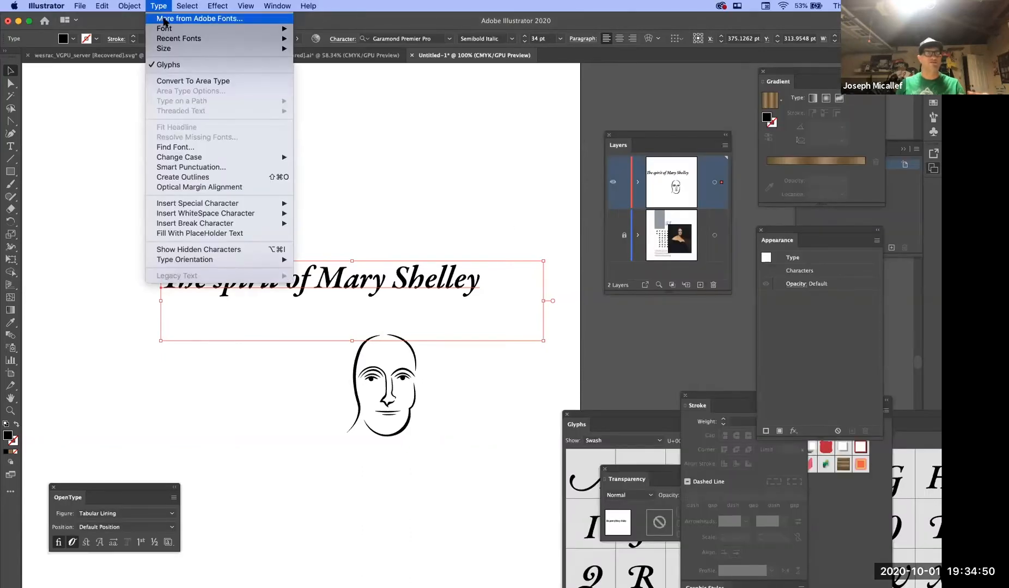
left_click(167, 20)
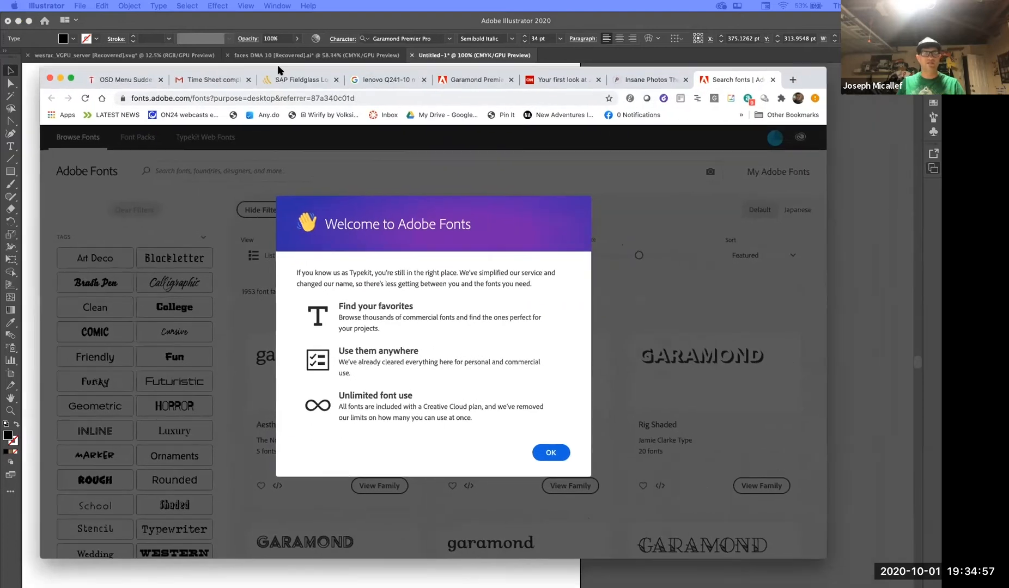
left_click_drag(278, 70, 281, 66)
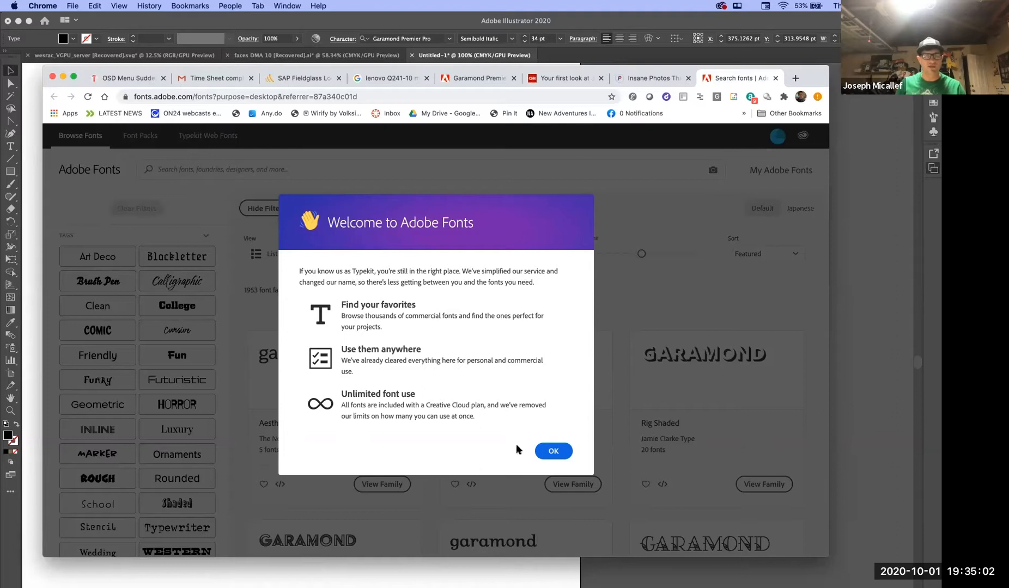
left_click(551, 452)
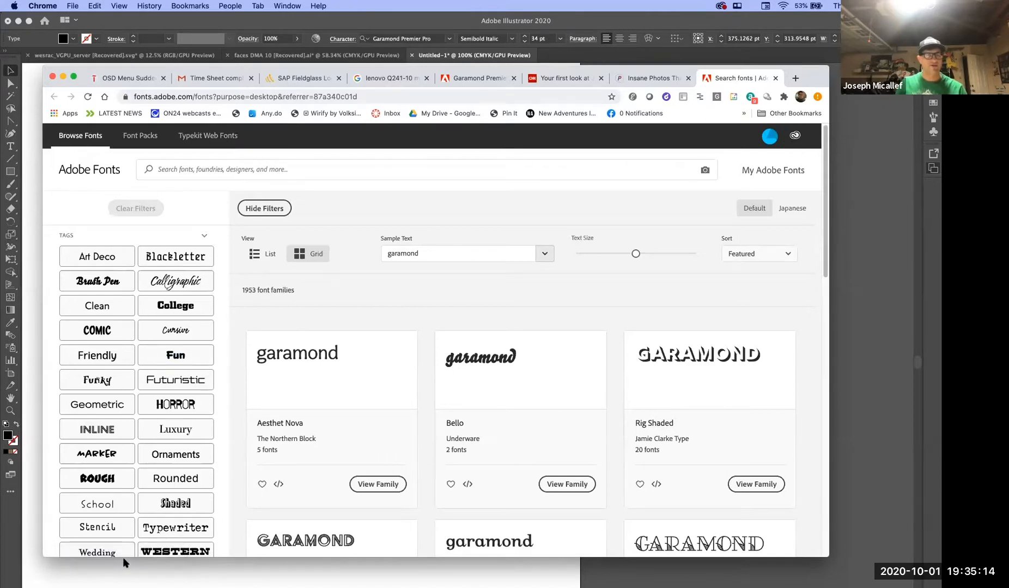
Look over the font tag filters and the font family previews on the Adobe Fonts browsing page
scroll(343, 417, "down", 5)
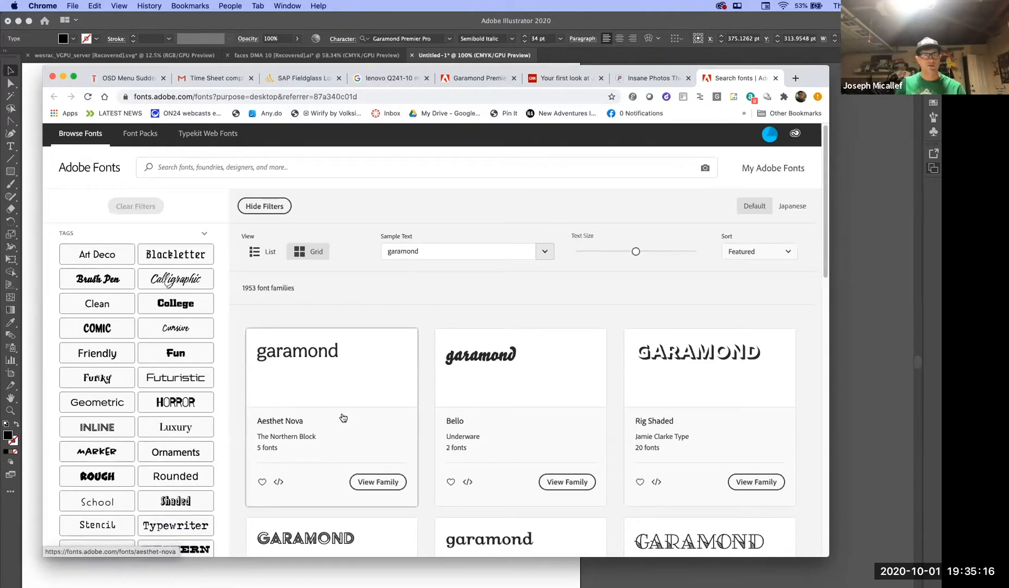
scroll(342, 418, "up", 5)
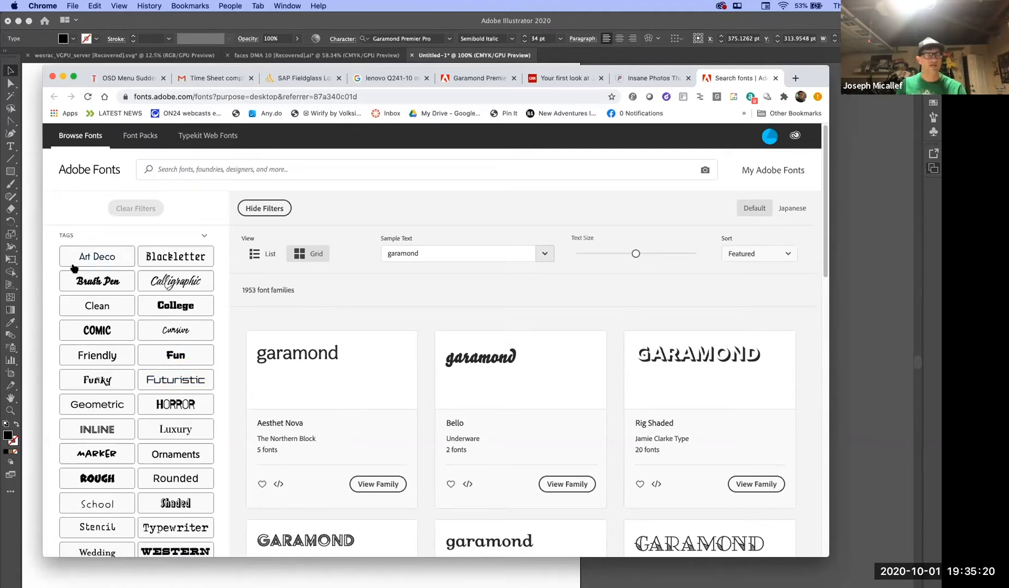
scroll(123, 409, "down", 4)
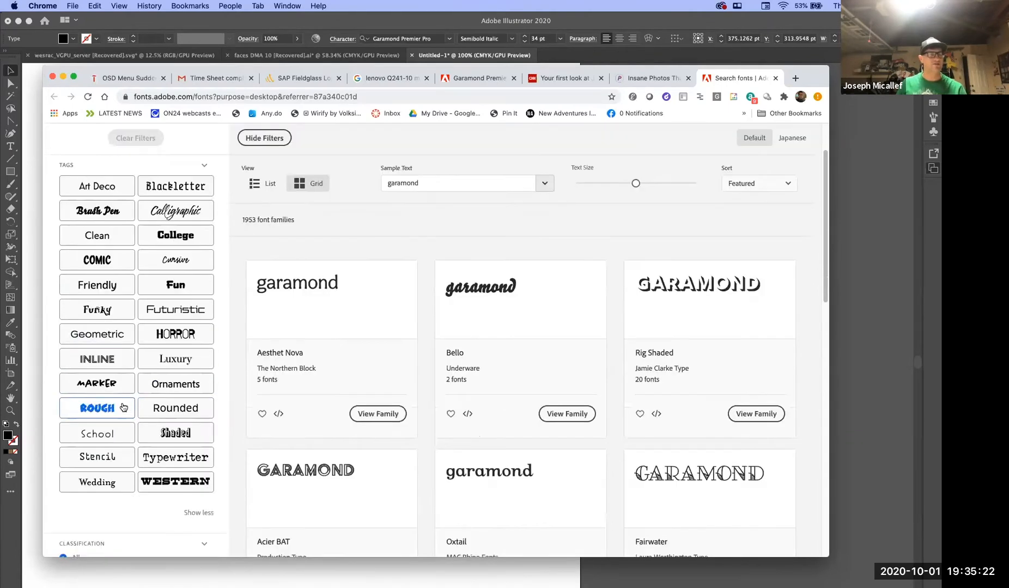
scroll(123, 408, "up", 4)
scroll(119, 474, "down", 2)
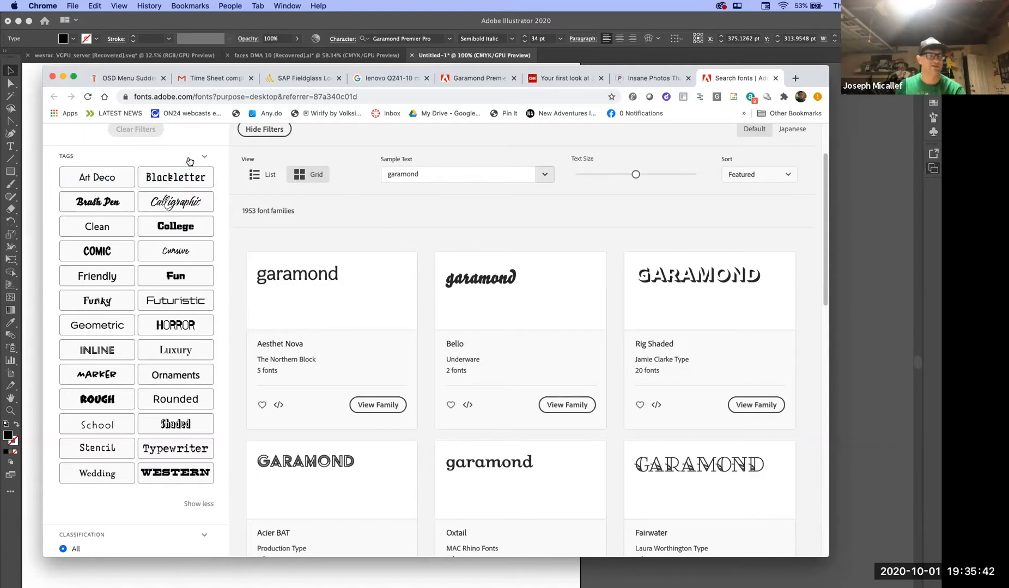
scroll(192, 174, "up", 2)
scroll(188, 173, "up", 2)
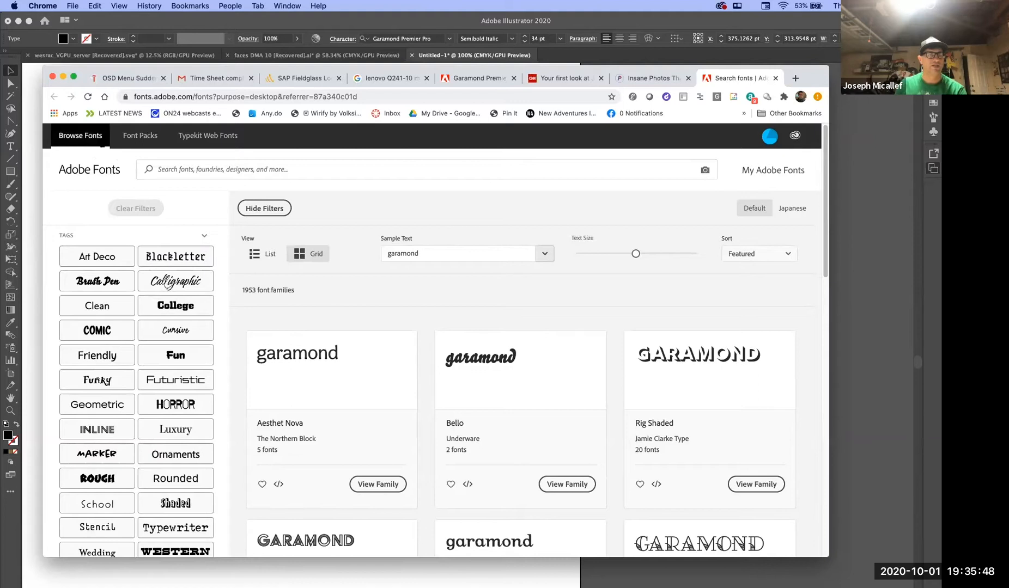
Open the Font Packs collection and look through the packs on its first page
left_click(144, 137)
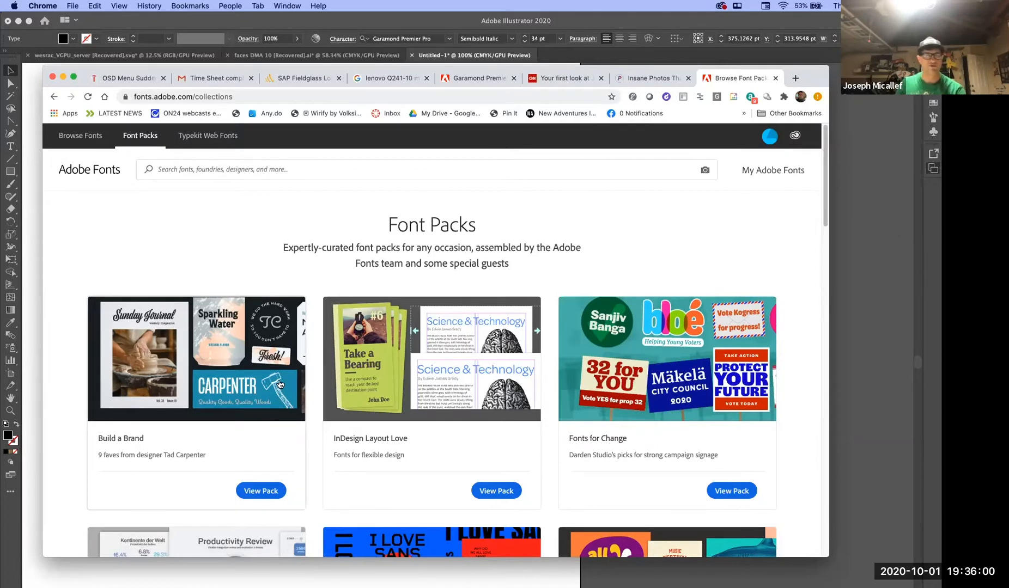
scroll(314, 427, "down", 3)
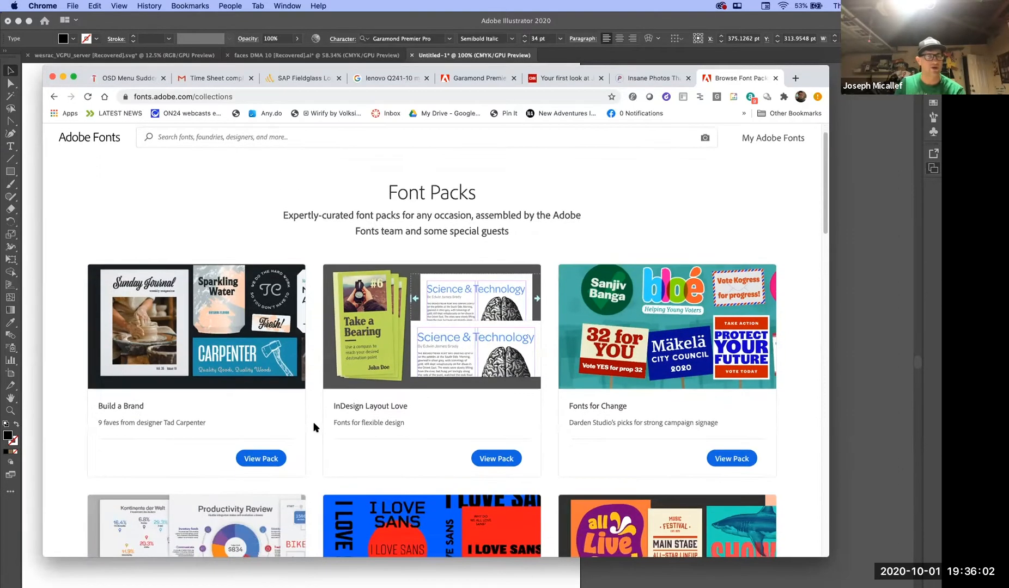
scroll(315, 426, "down", 15)
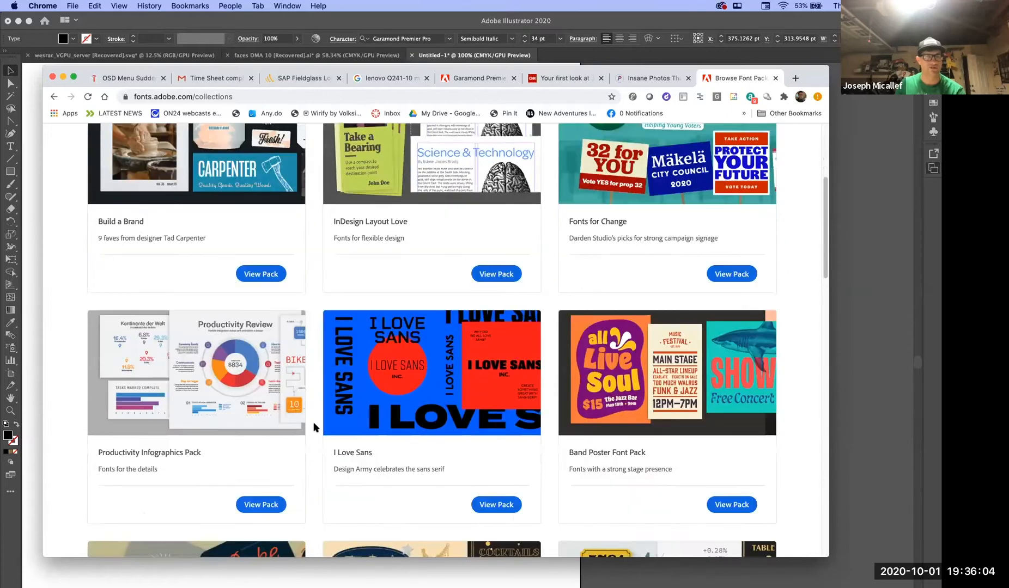
scroll(313, 427, "down", 12)
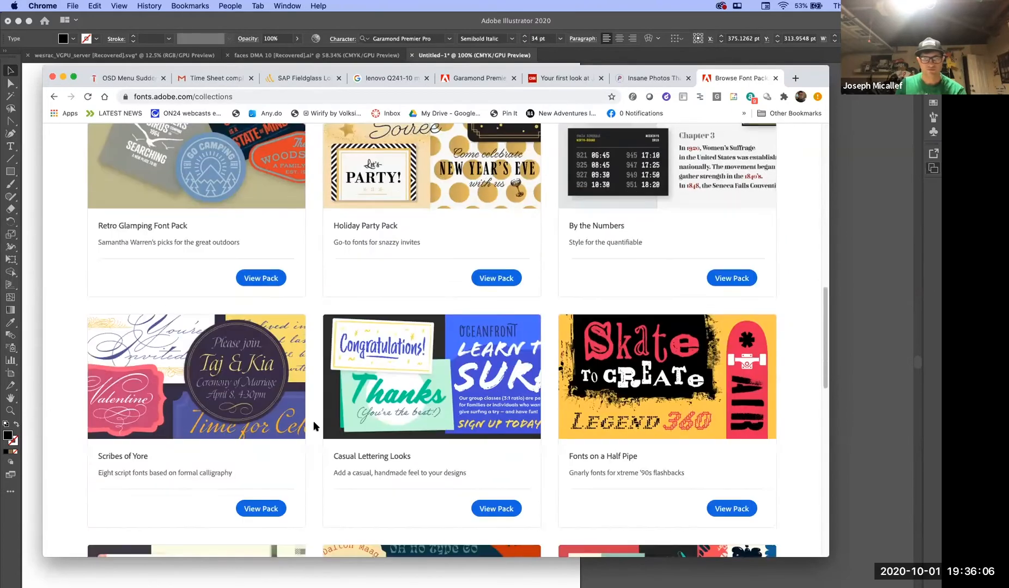
scroll(314, 425, "down", 5)
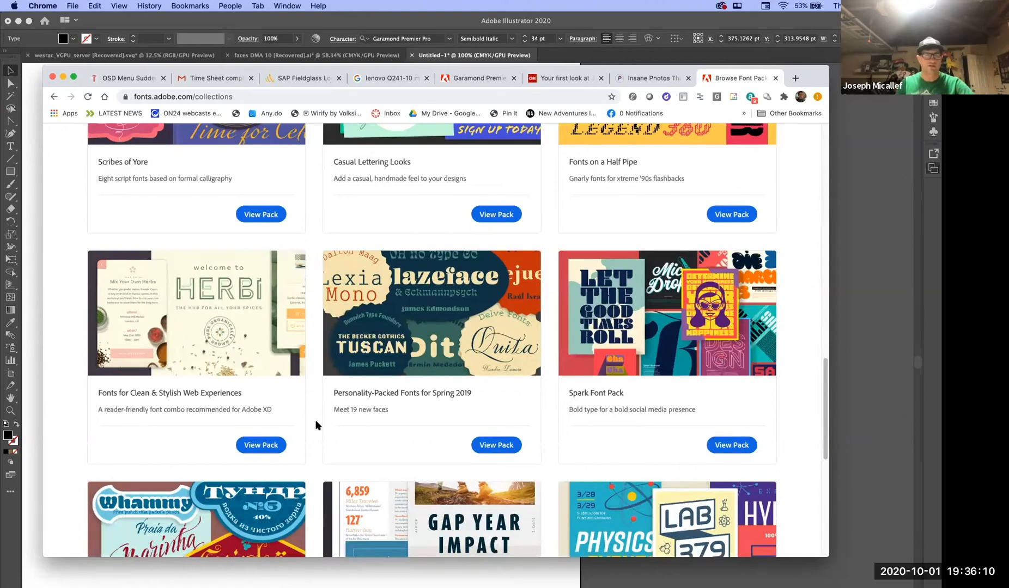
scroll(315, 419, "down", 8)
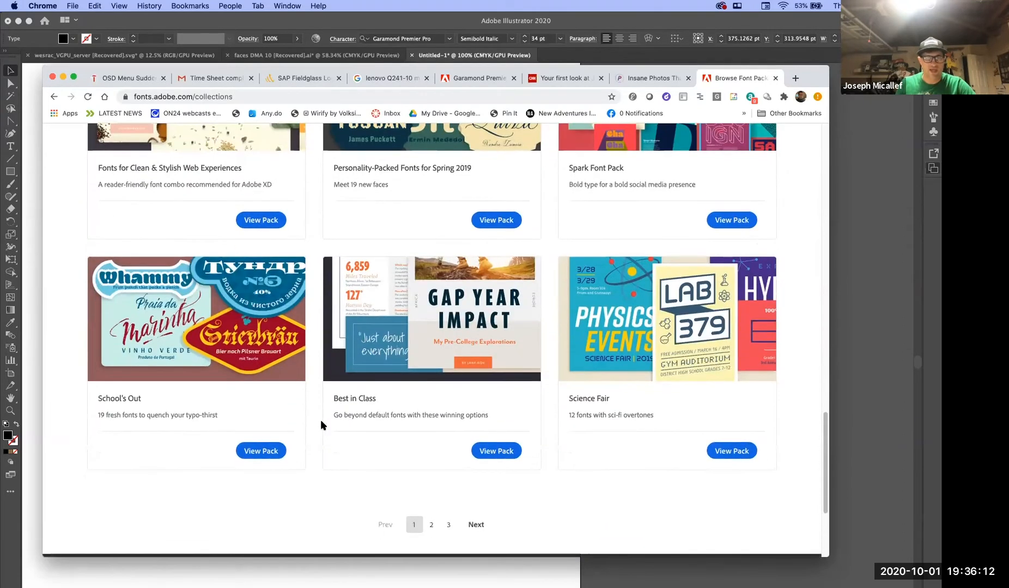
Go to page 2 of the font packs and look through the packs offered there
left_click(431, 528)
scroll(431, 528, "up", 15)
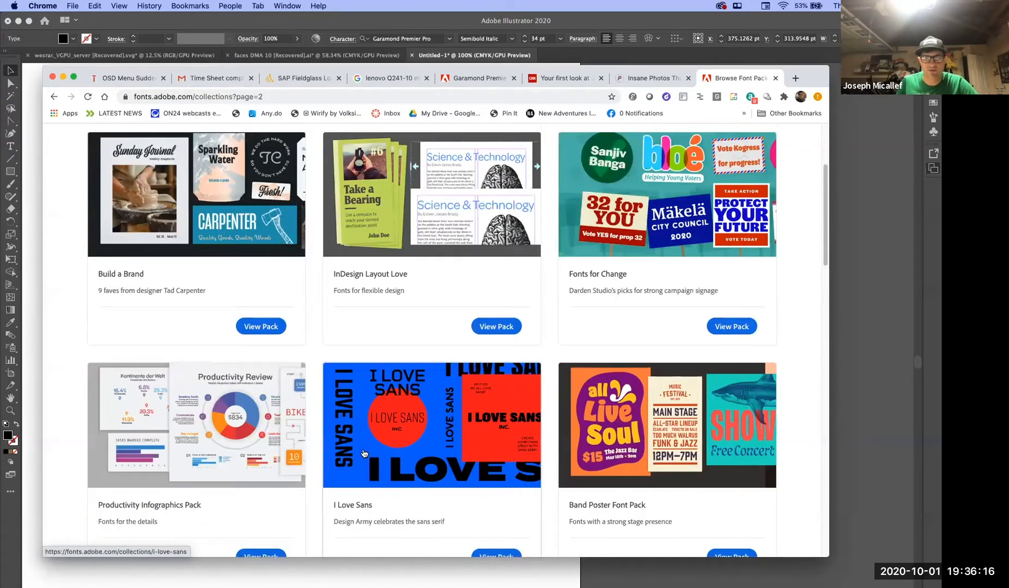
scroll(362, 453, "up", 8)
scroll(366, 450, "up", 3)
scroll(367, 449, "down", 8)
scroll(367, 448, "down", 15)
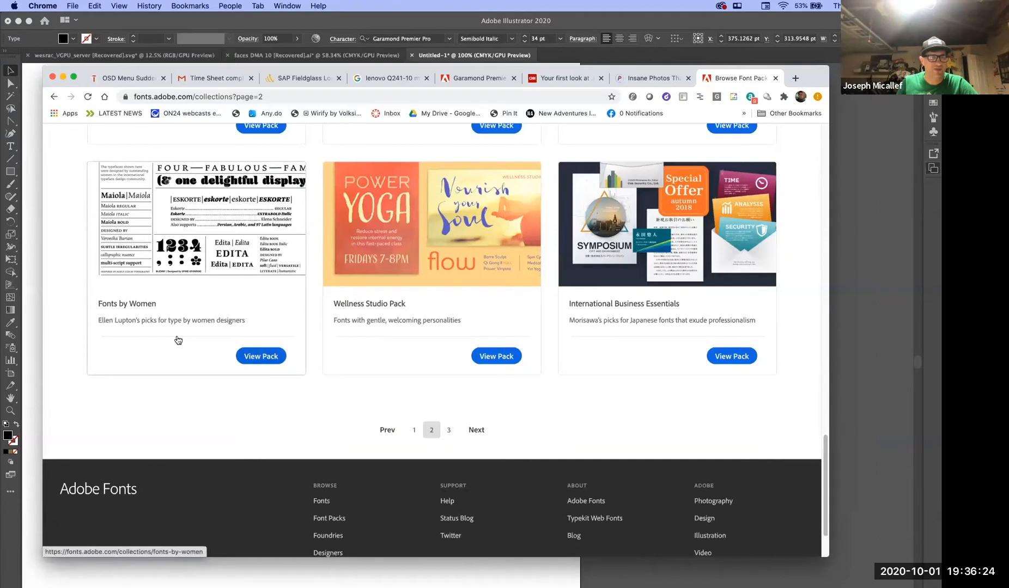
Open the Fonts by Women pack and read its description
left_click(268, 361)
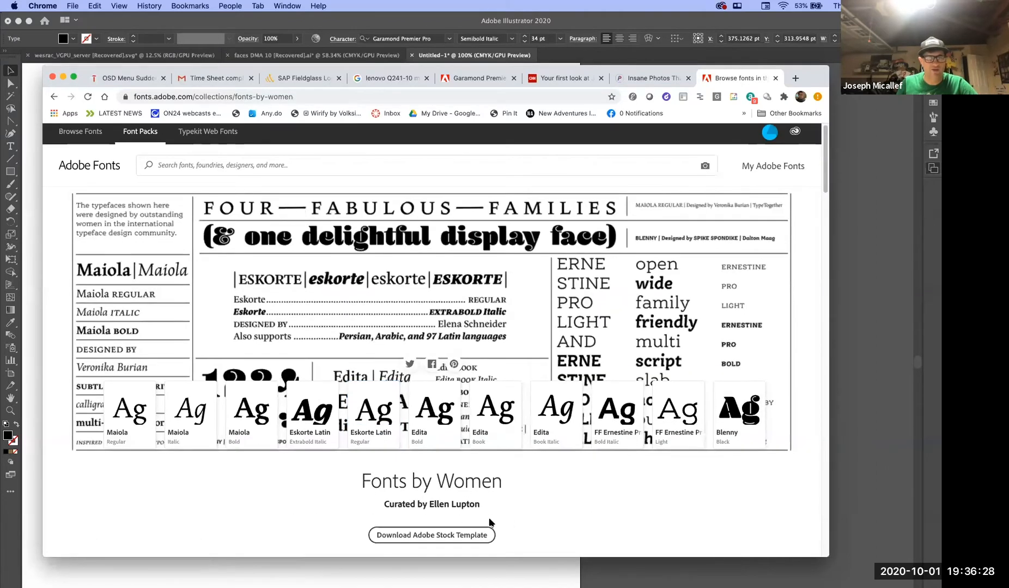
scroll(490, 520, "down", 3)
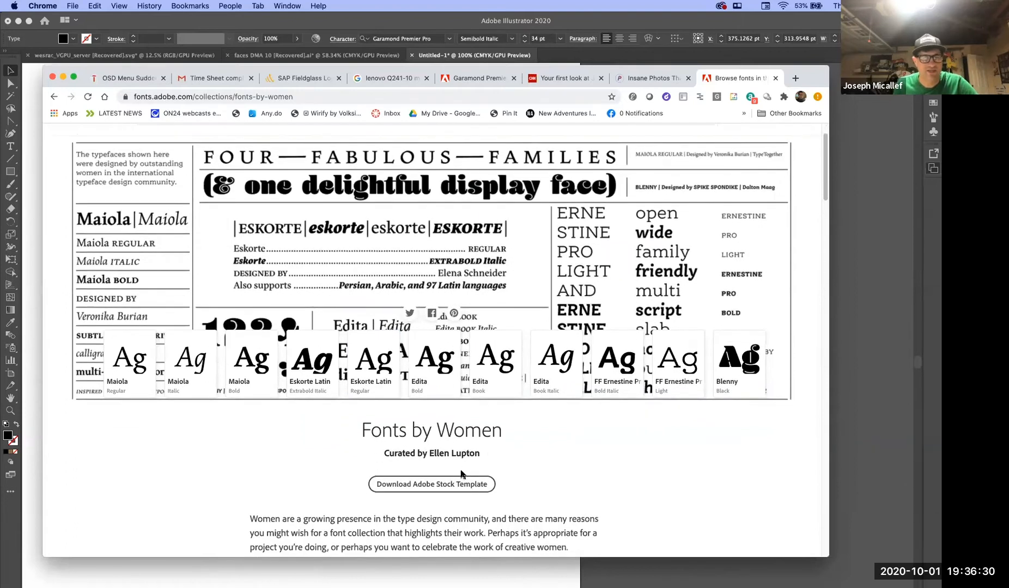
scroll(466, 472, "down", 3)
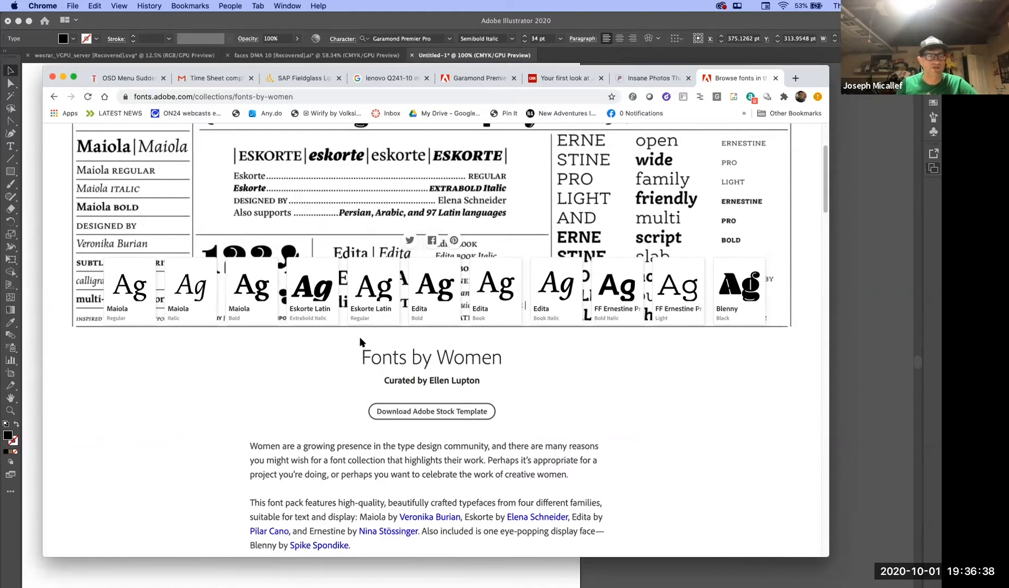
Read through the Fonts by Women pack and examine the sample lines of its included fonts
scroll(501, 387, "down", 3)
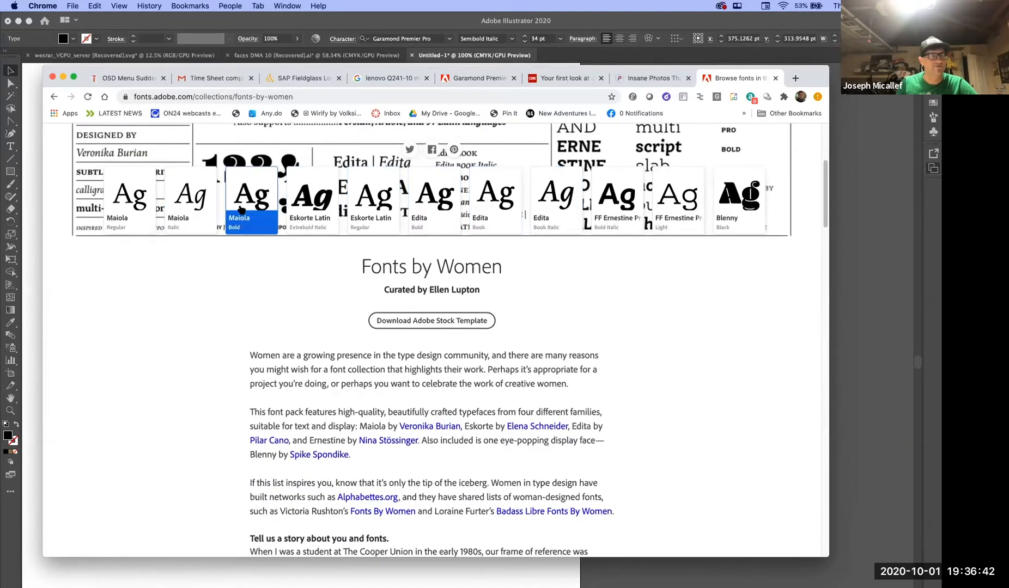
scroll(380, 305, "up", 5)
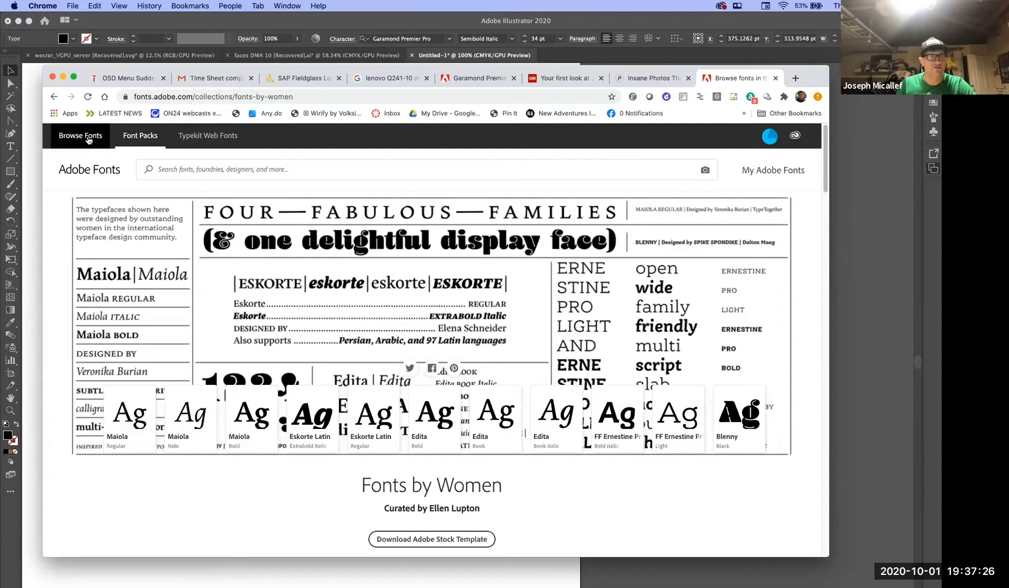
scroll(313, 506, "down", 1)
scroll(312, 506, "down", 8)
scroll(312, 506, "up", 5)
scroll(314, 490, "down", 15)
scroll(315, 476, "down", 2)
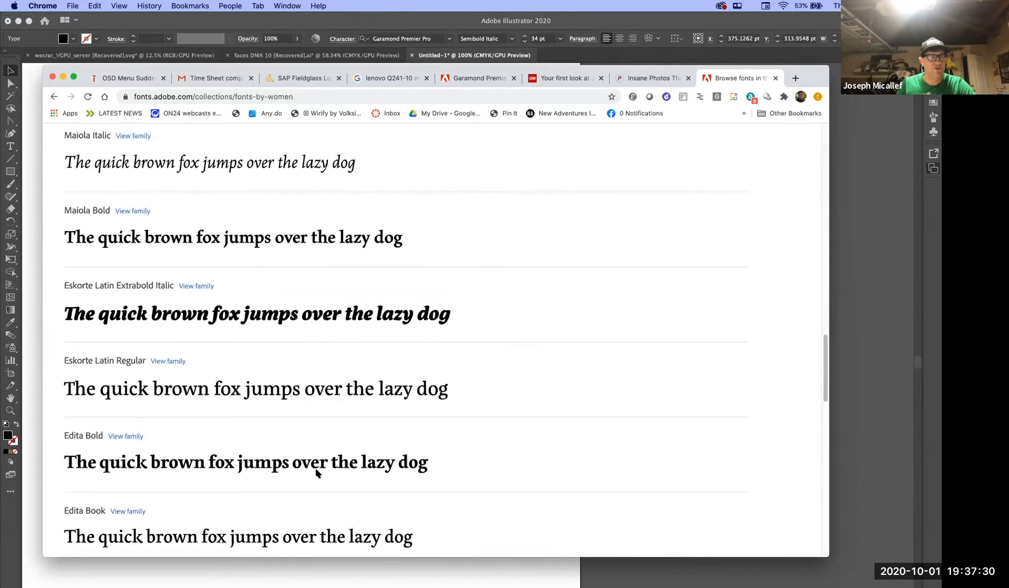
scroll(305, 458, "up", 12)
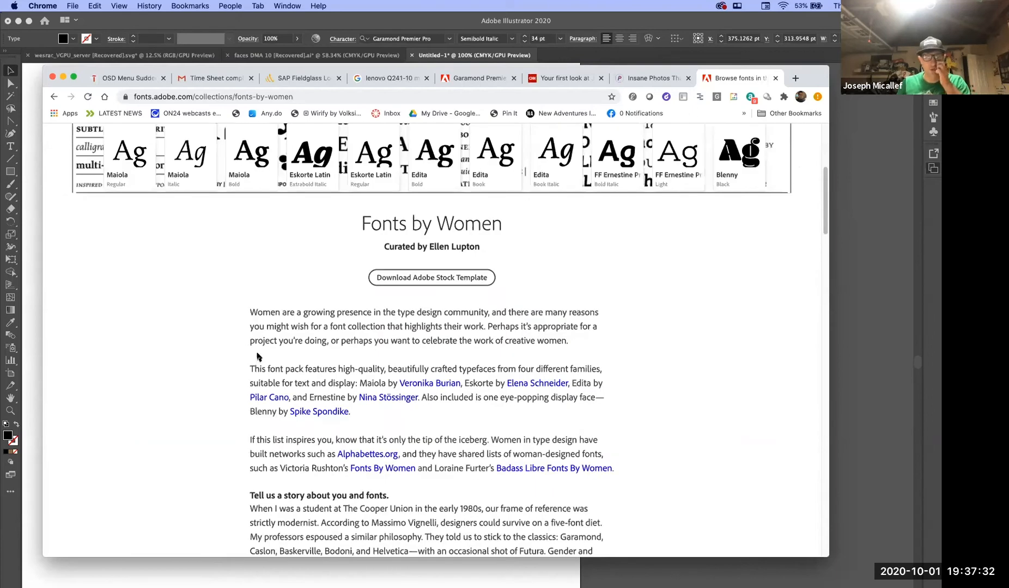
Return to page 2 of the font packs and look through the remaining packs there, including It's all in the Ai
left_click(55, 97)
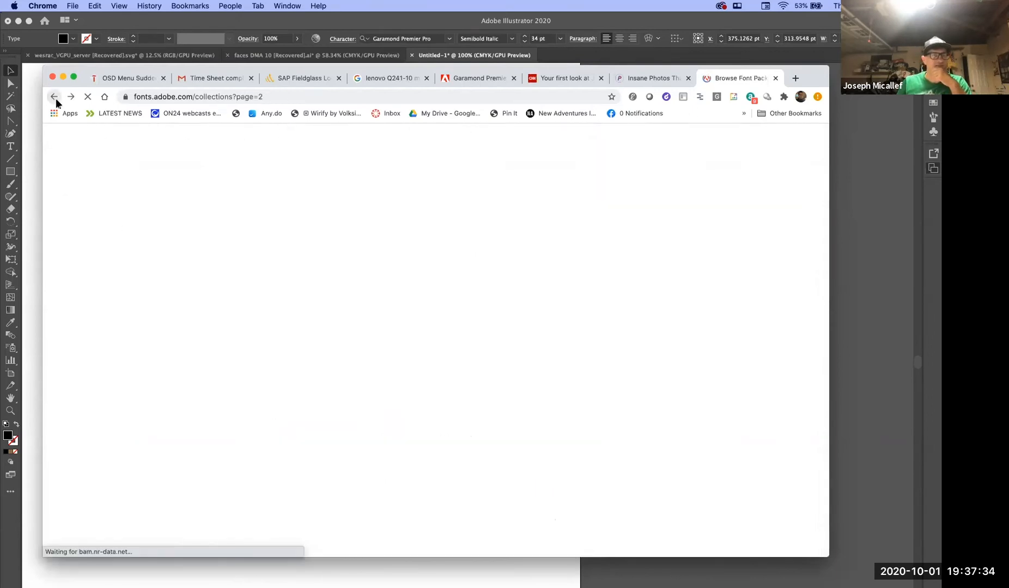
scroll(368, 305, "up", 6)
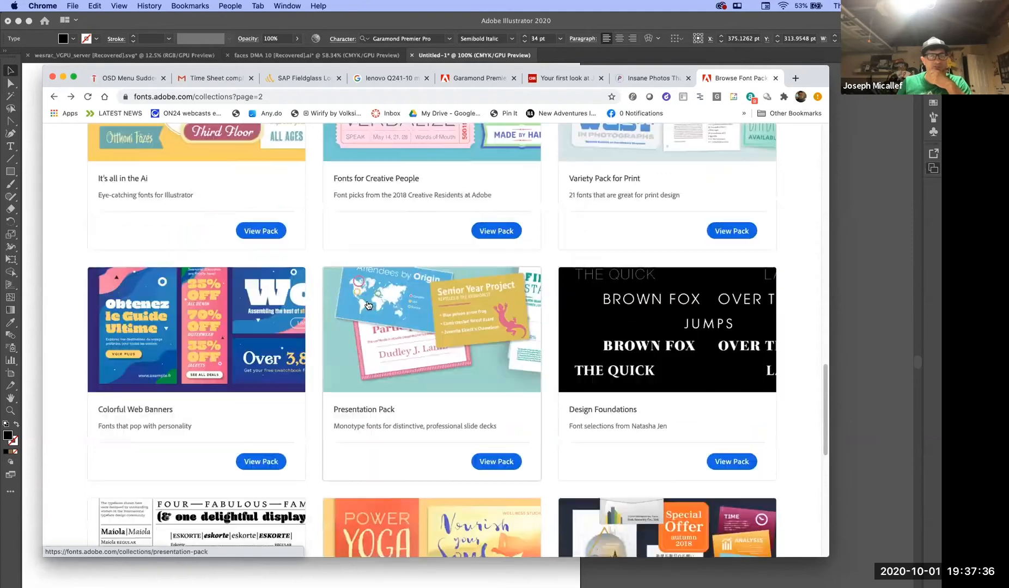
scroll(368, 305, "up", 5)
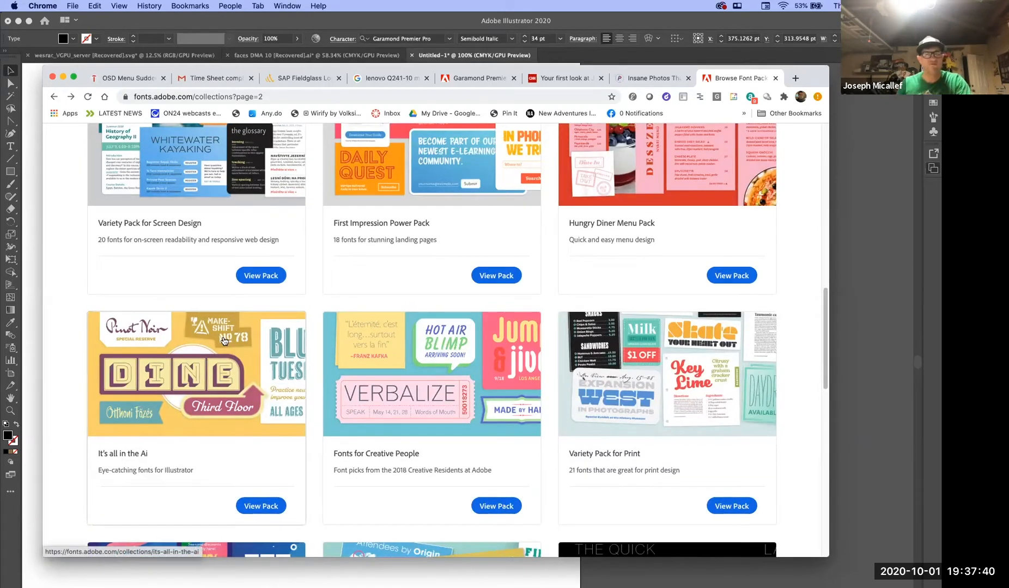
scroll(199, 419, "down", 1)
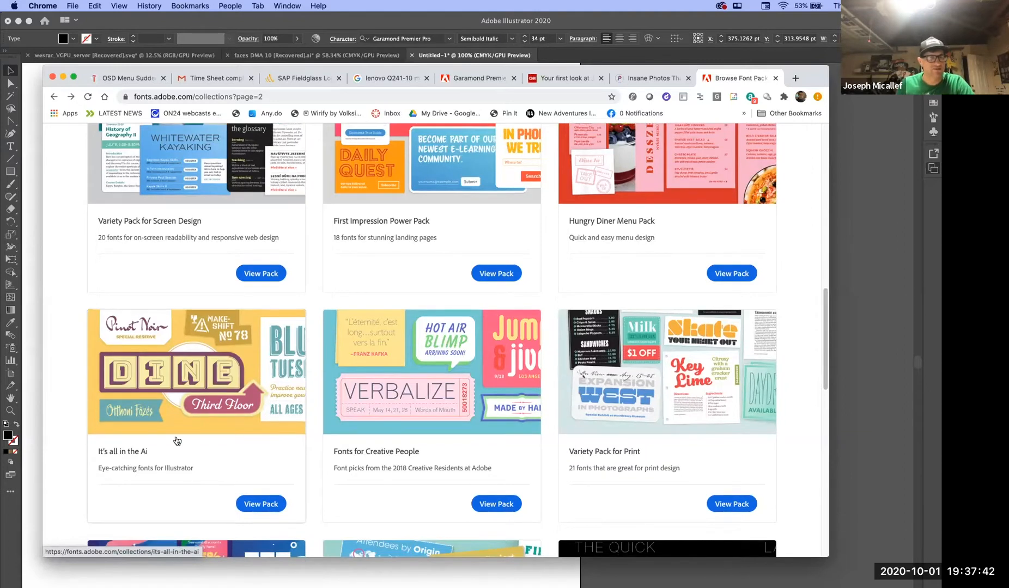
scroll(185, 459, "down", 1)
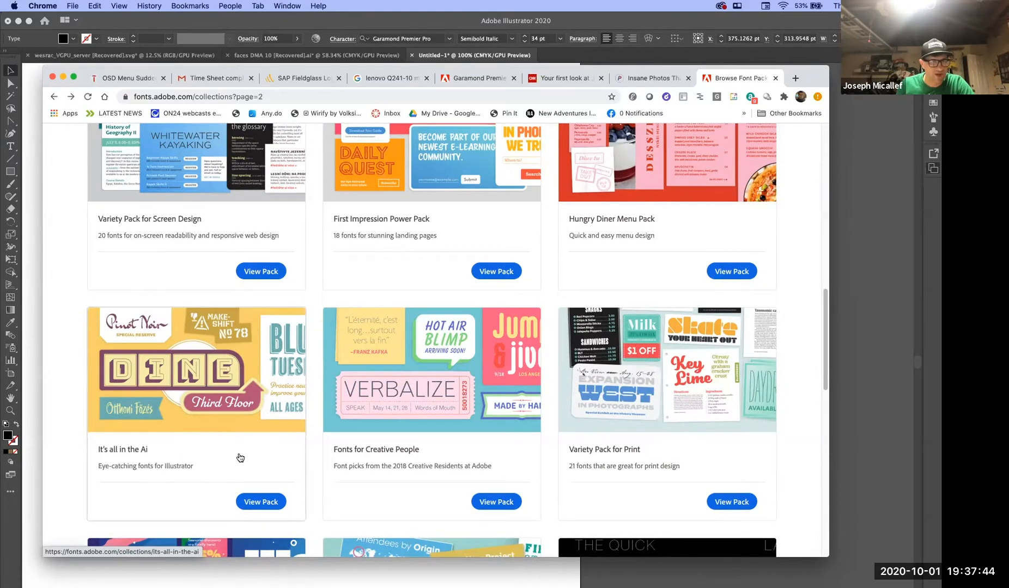
scroll(243, 459, "down", 2)
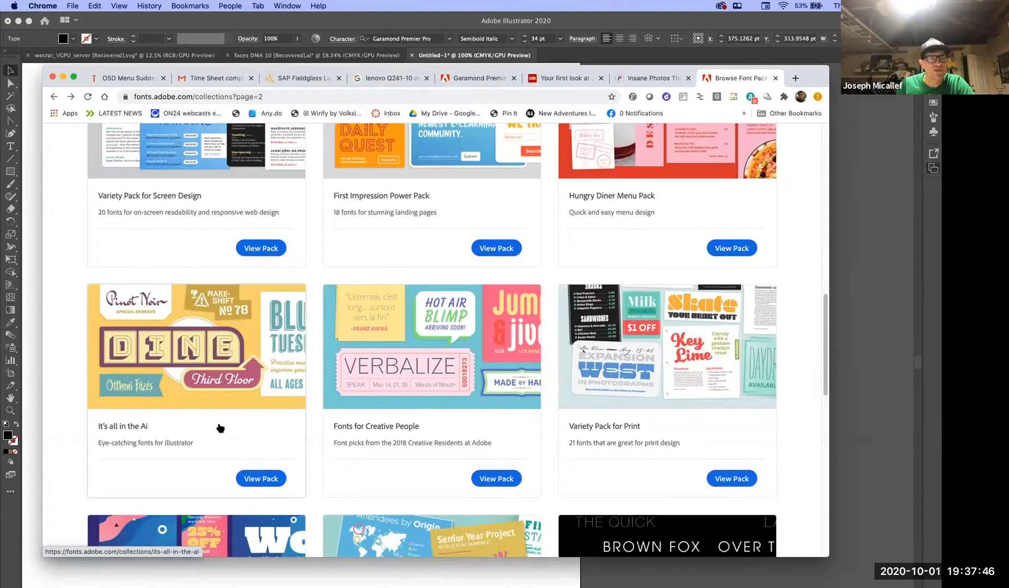
scroll(240, 436, "up", 5)
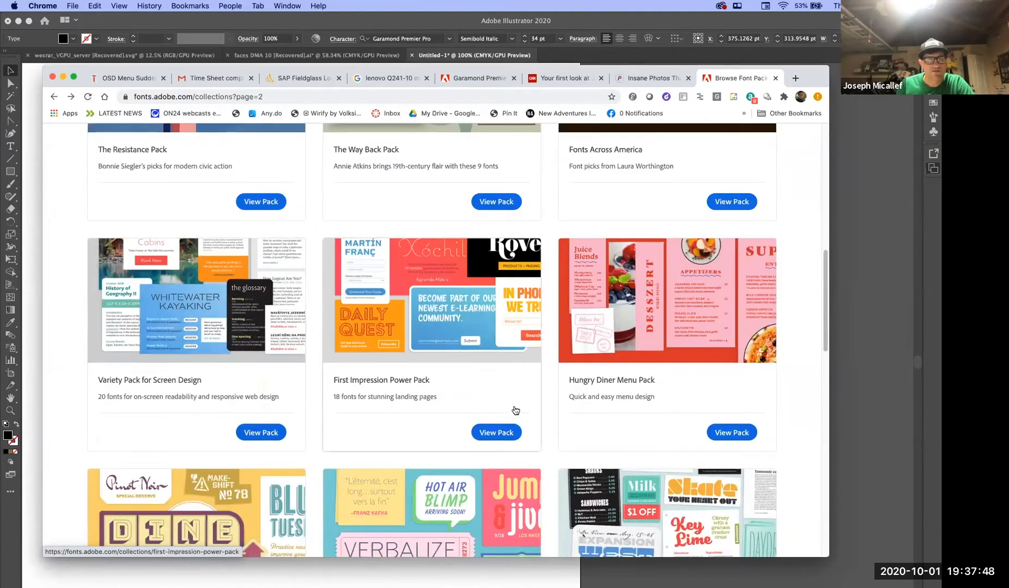
scroll(515, 413, "down", 5)
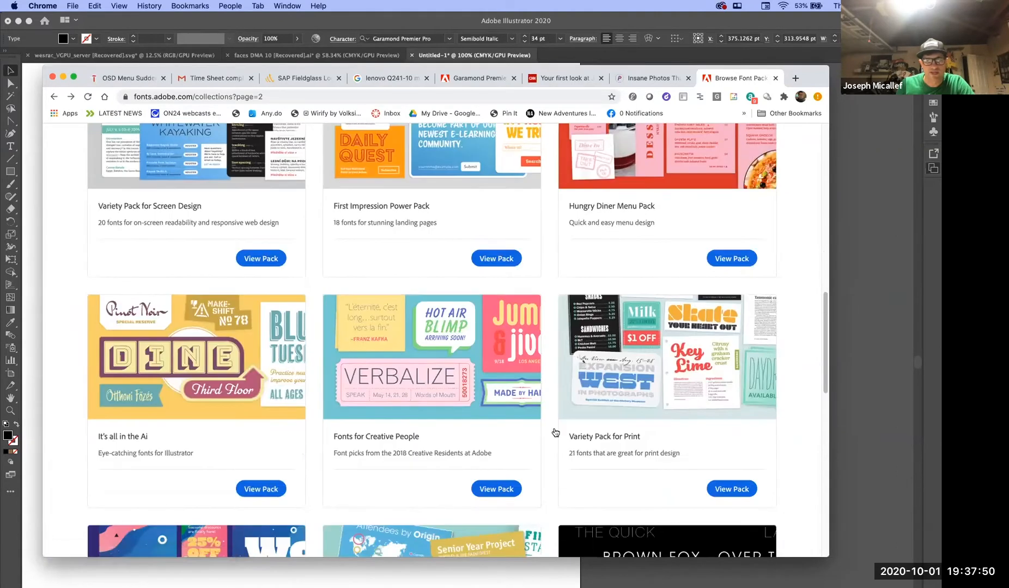
scroll(659, 439, "down", 4)
scroll(658, 438, "down", 5)
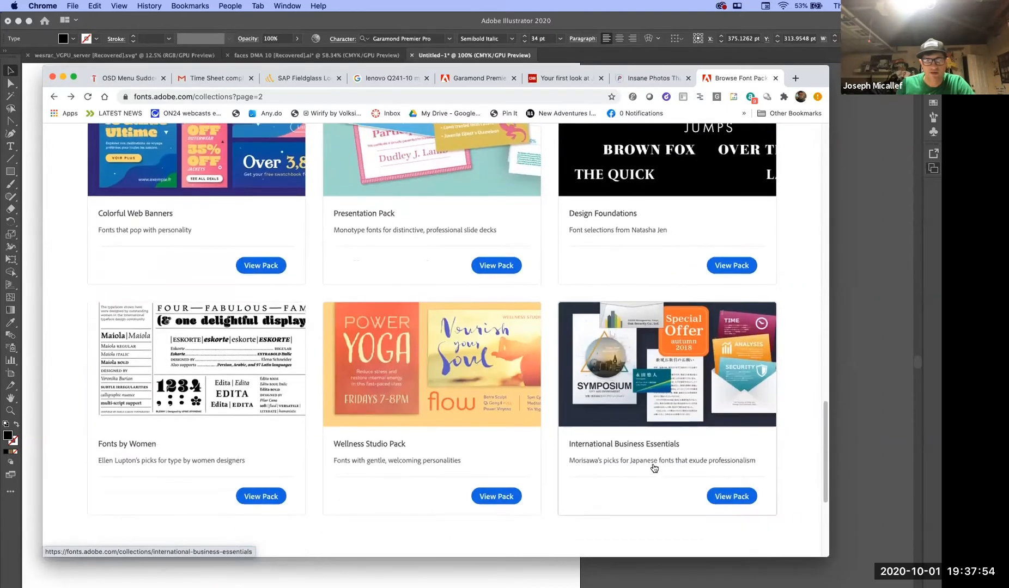
scroll(653, 467, "down", 3)
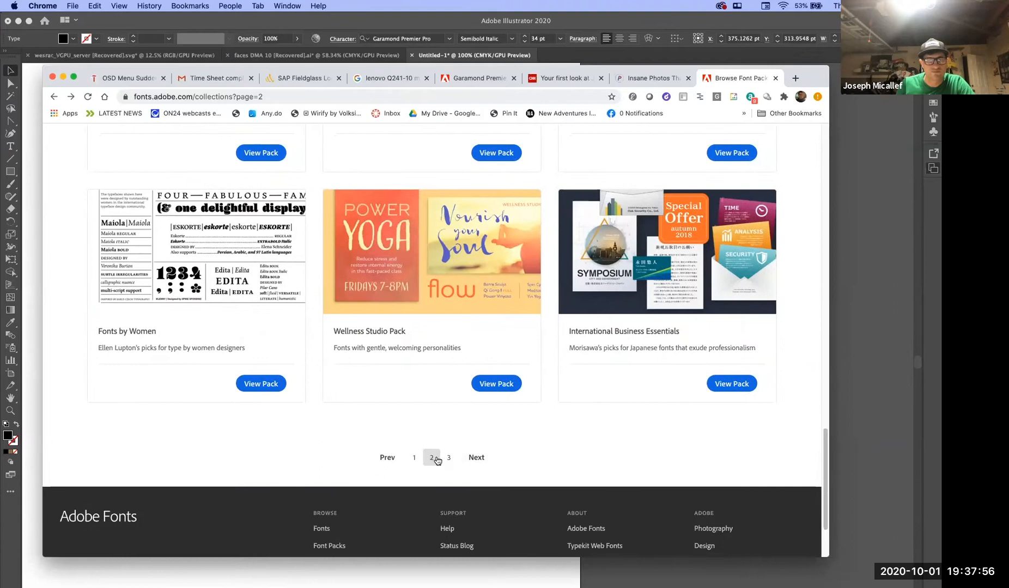
Go to page 3 of the font packs and view the High Contrast Pack and the other packs listed there
left_click(473, 461)
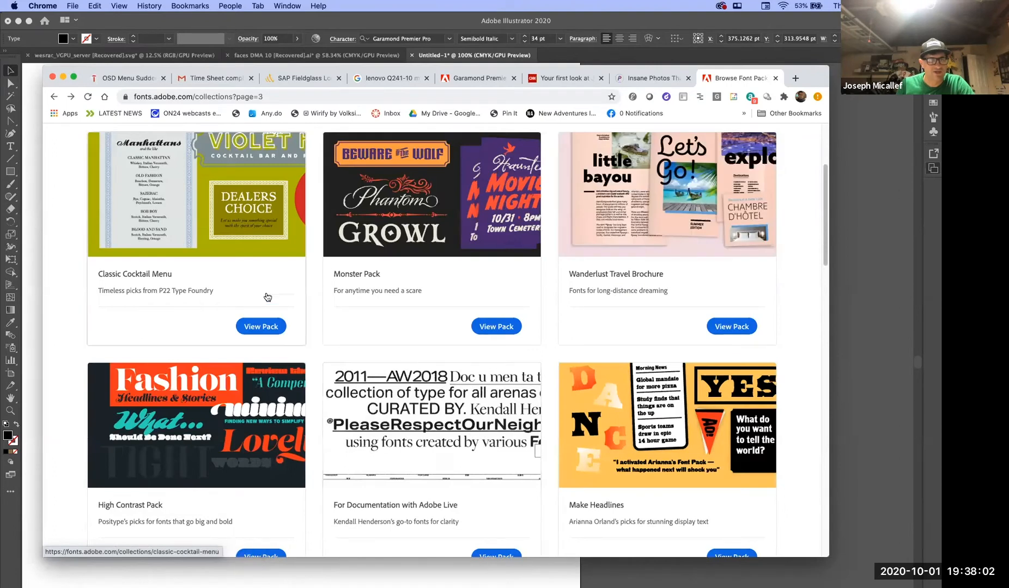
left_click(194, 418)
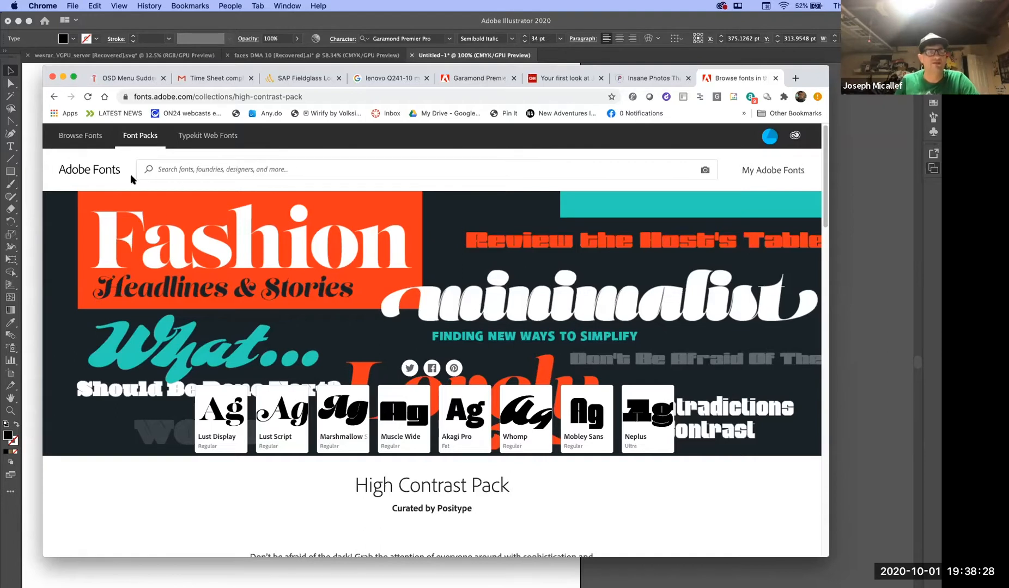
left_click(54, 97)
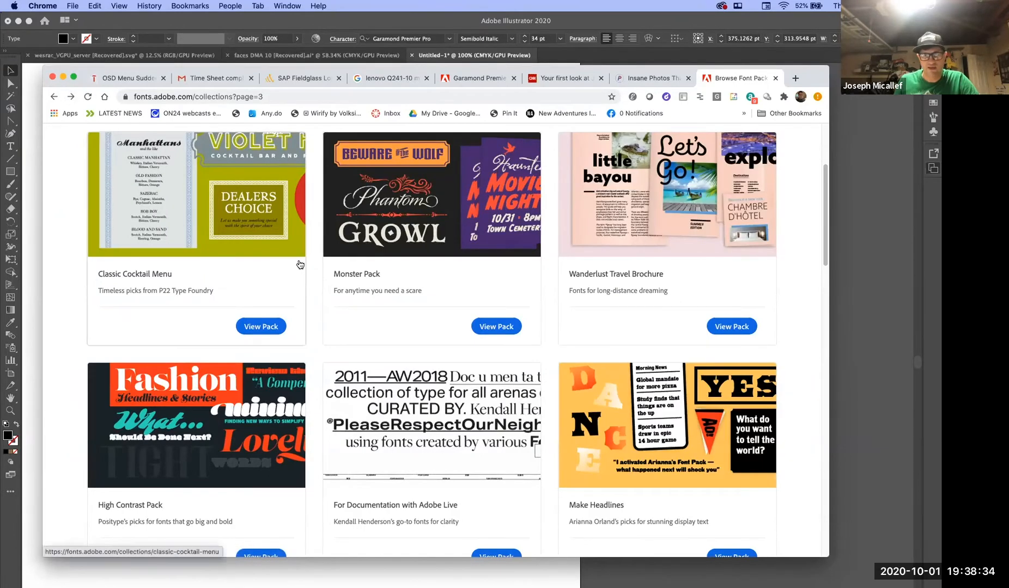
scroll(298, 265, "down", 3)
scroll(299, 263, "up", 6)
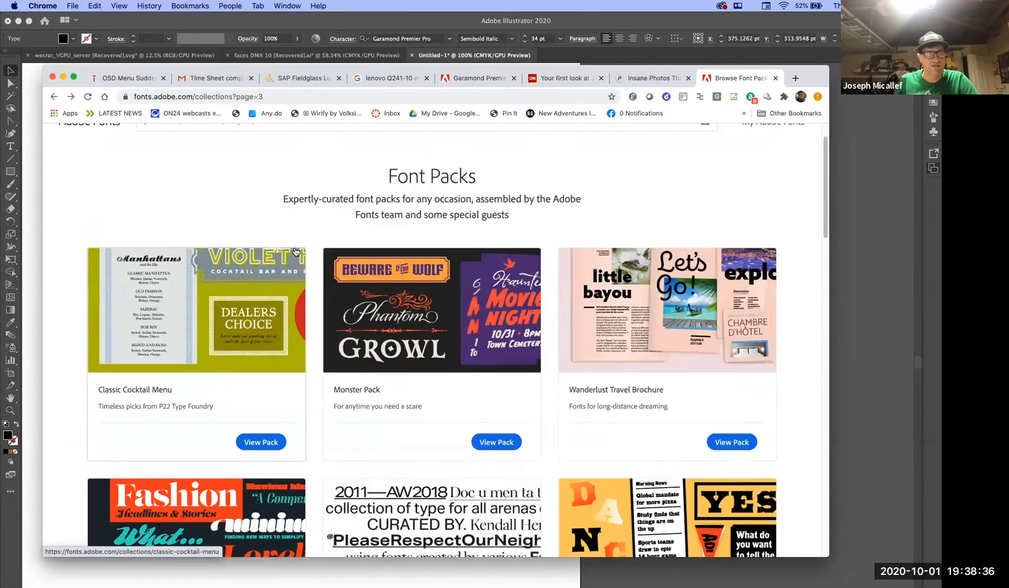
scroll(376, 283, "up", 1)
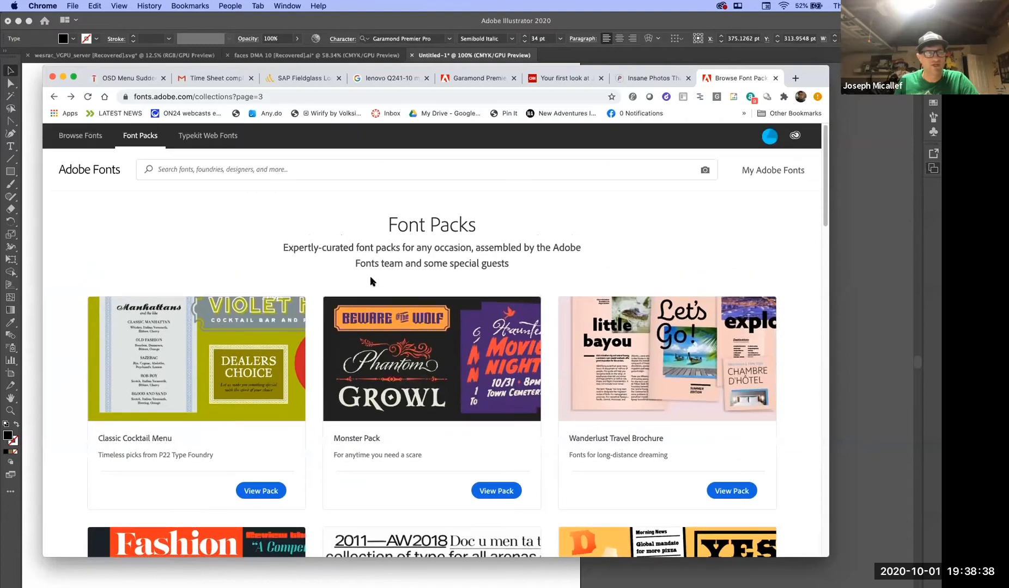
Go back to the font browsing page, open the Aesthet Nova family, and look over its weights and description
left_click(54, 97)
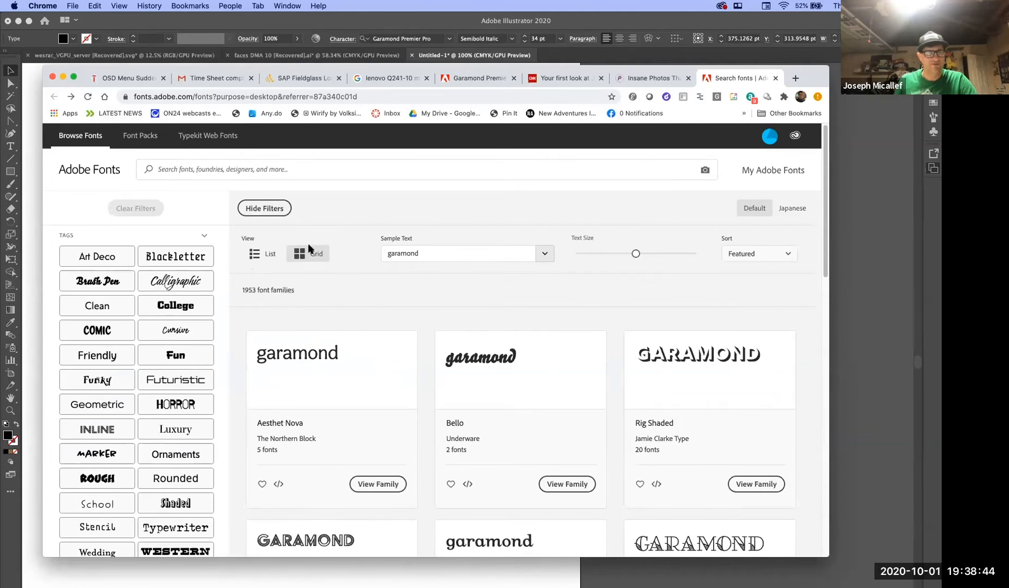
scroll(327, 306, "down", 2)
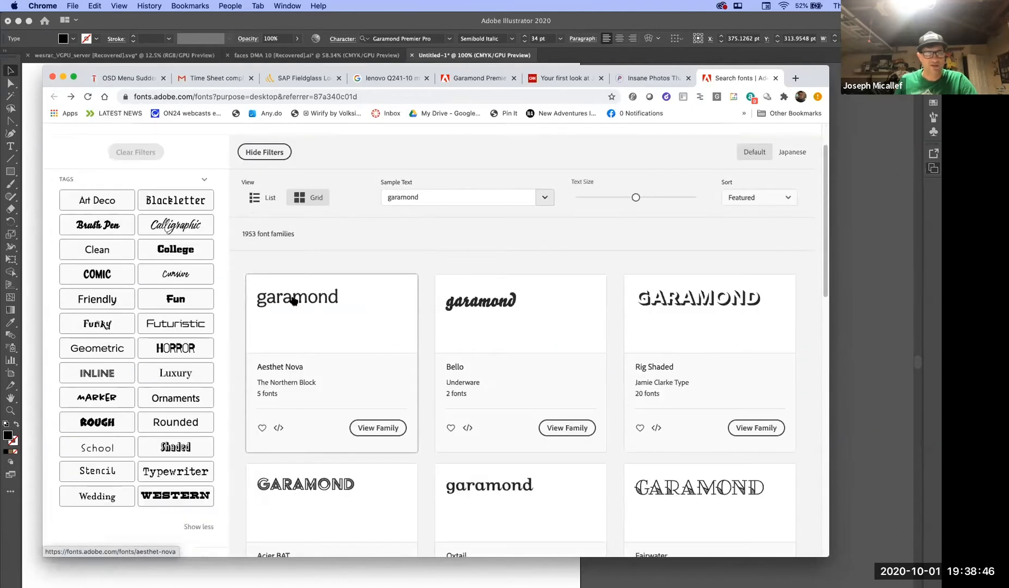
left_click(297, 304)
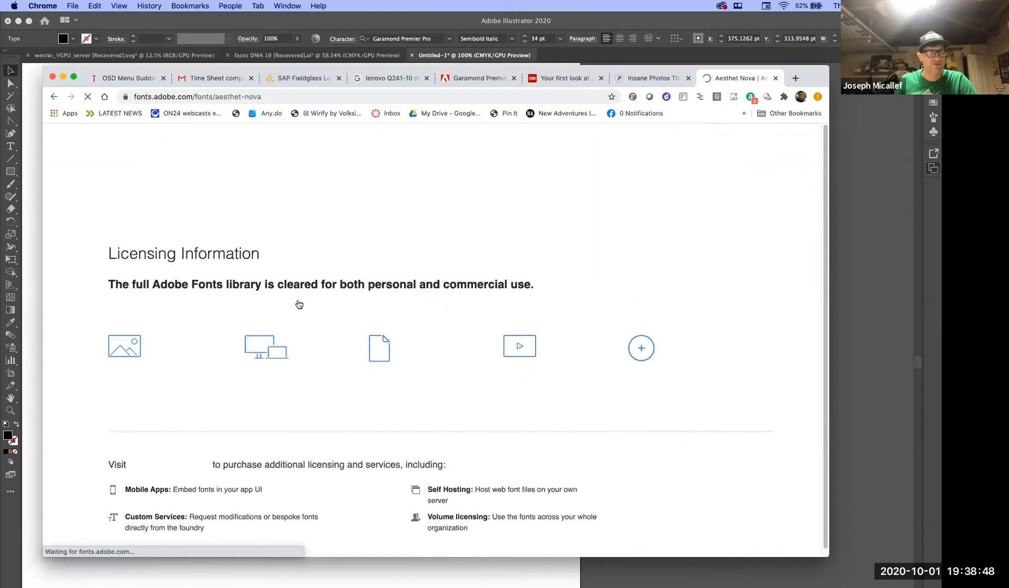
scroll(398, 352, "down", 4)
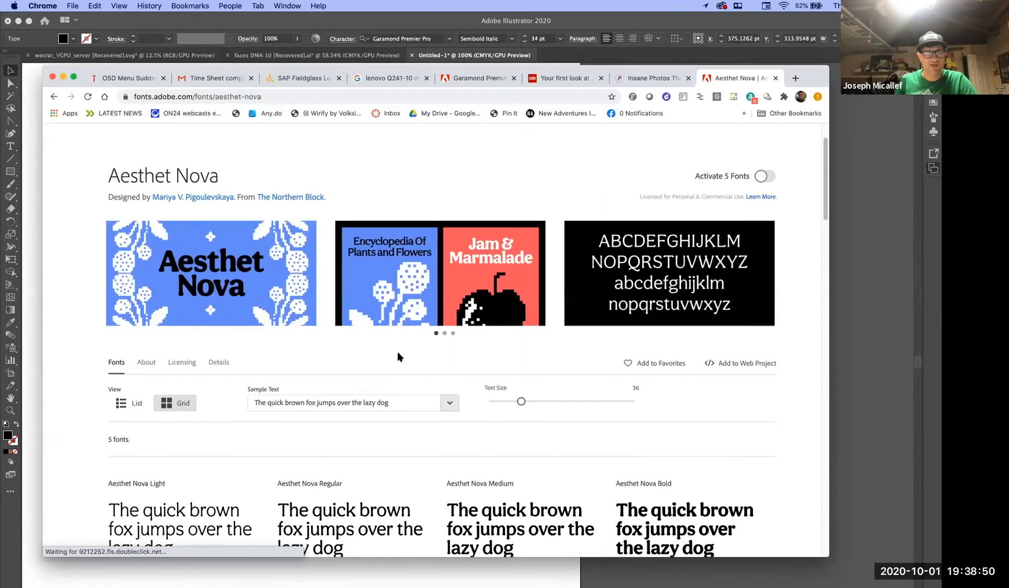
scroll(332, 420, "down", 10)
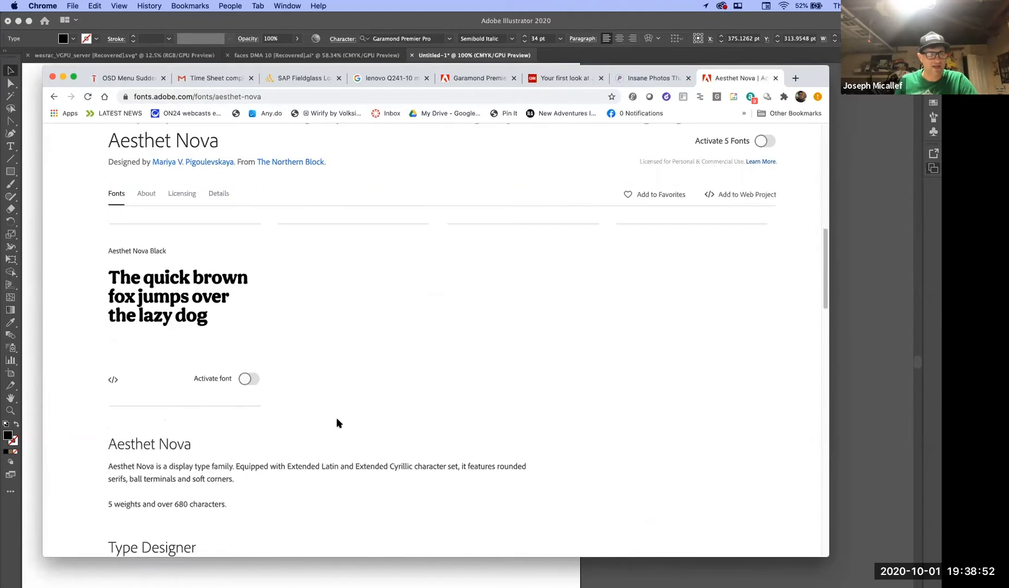
scroll(339, 417, "up", 10)
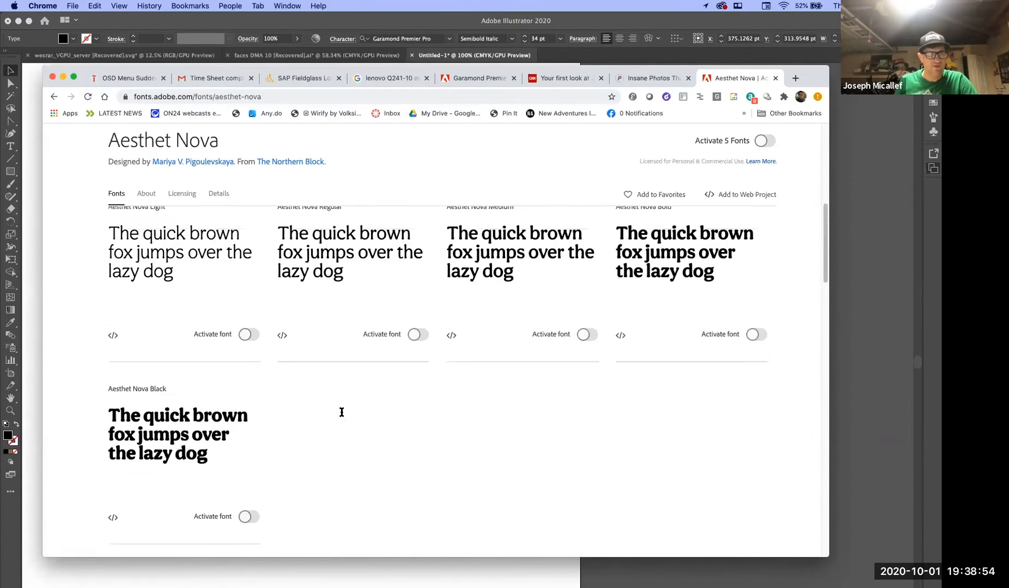
scroll(297, 386, "up", 3)
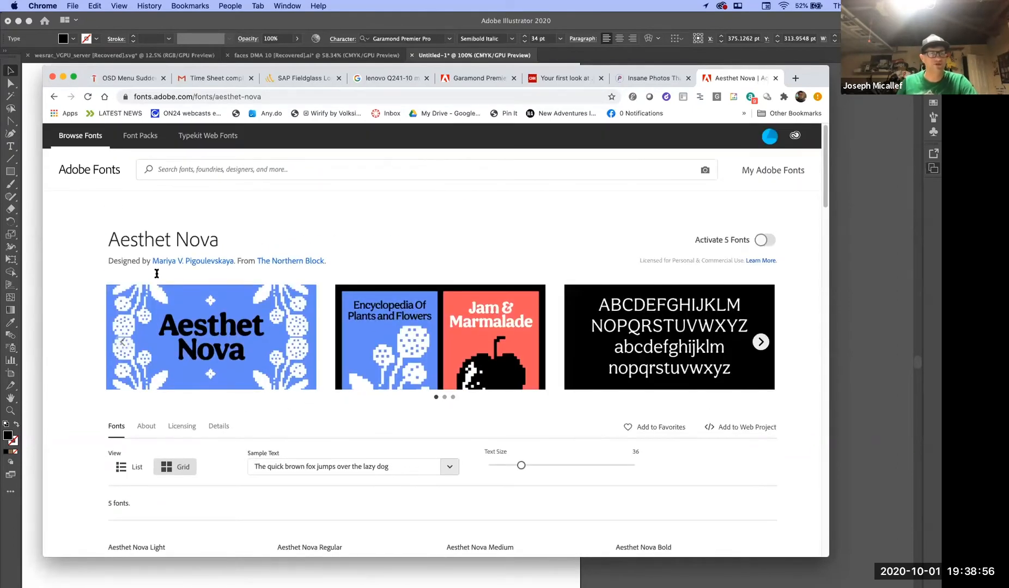
Return to the font browsing page and search Adobe Fonts for "garamond"
left_click(54, 96)
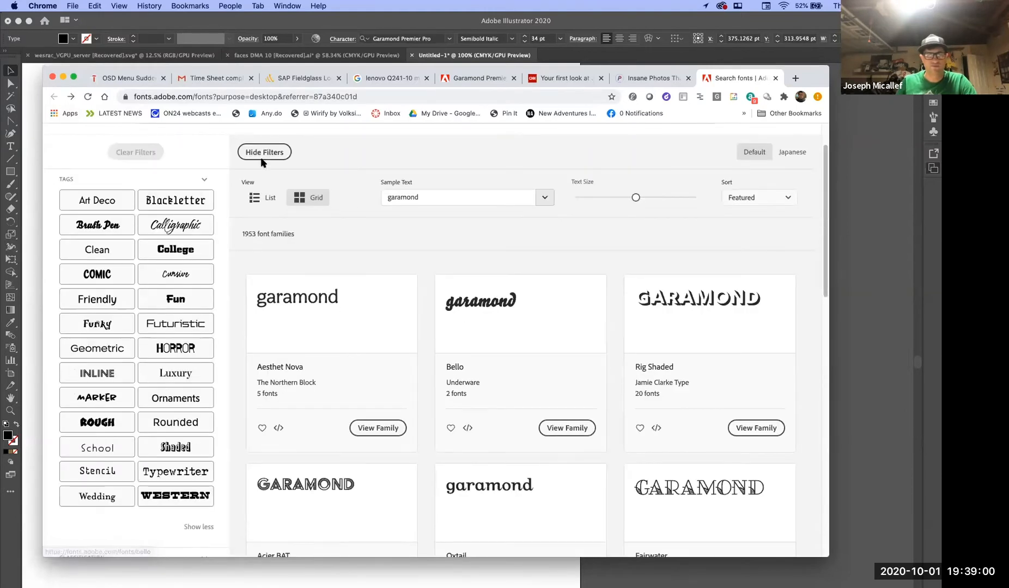
scroll(395, 200, "up", 2)
left_click(229, 170)
type("g")
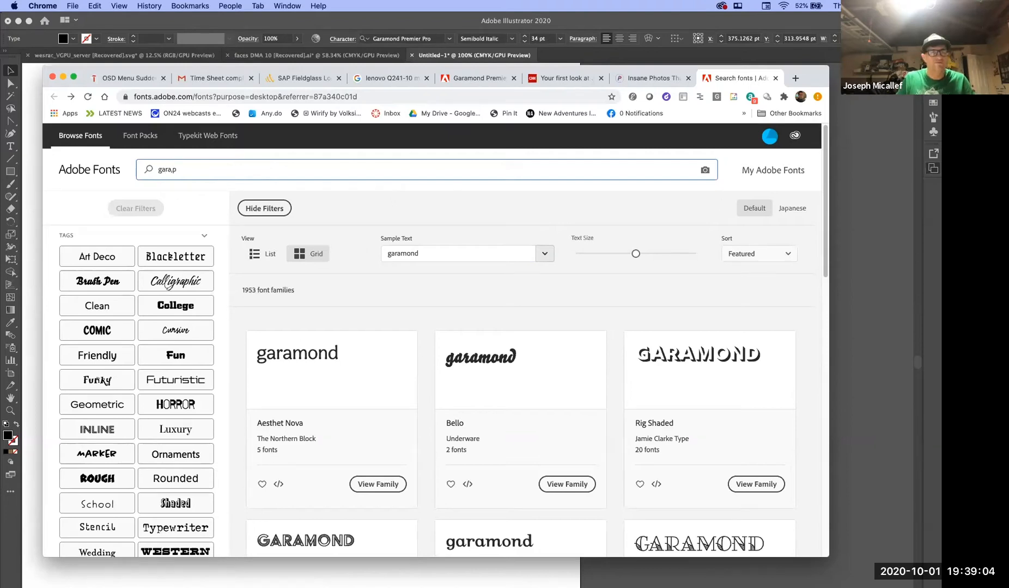
type("aramond")
key("Return")
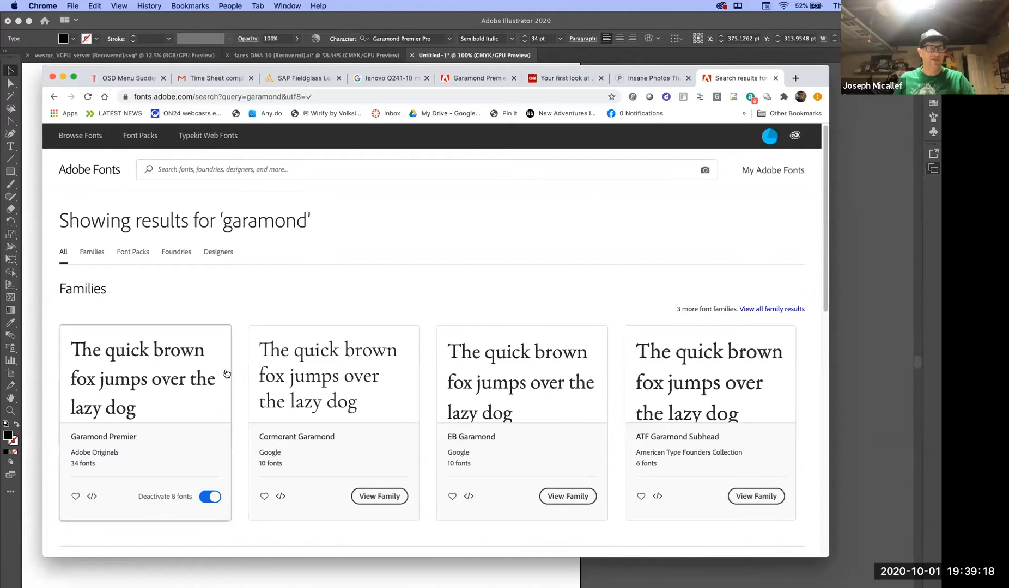
Look through the garamond search results and open the Garamond Premier family
scroll(278, 374, "down", 5)
scroll(278, 374, "down", 8)
scroll(283, 360, "up", 14)
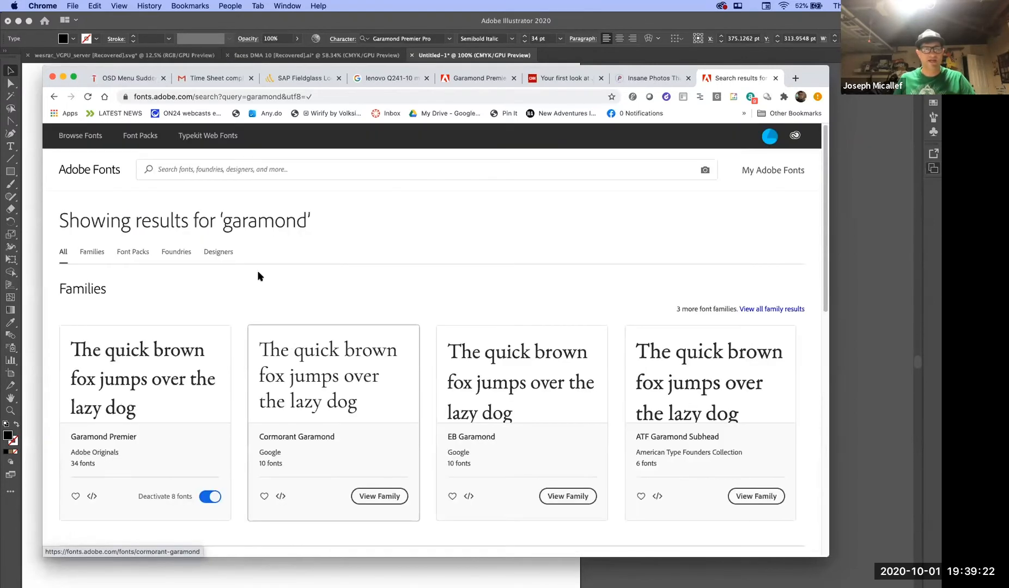
left_click(151, 373)
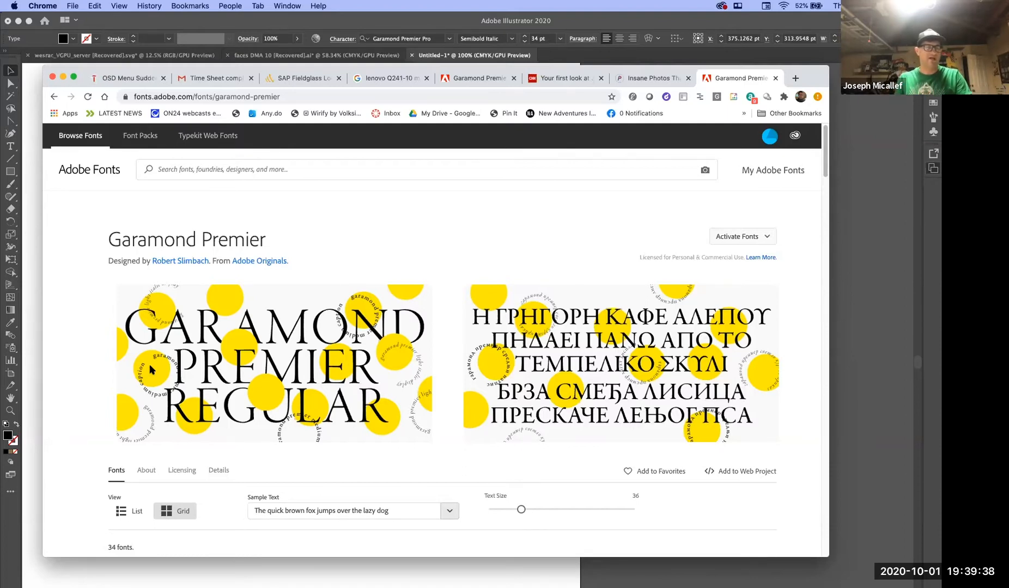
Enlarge the sample text of the Garamond Premier font previews to size 115
scroll(164, 419, "down", 5)
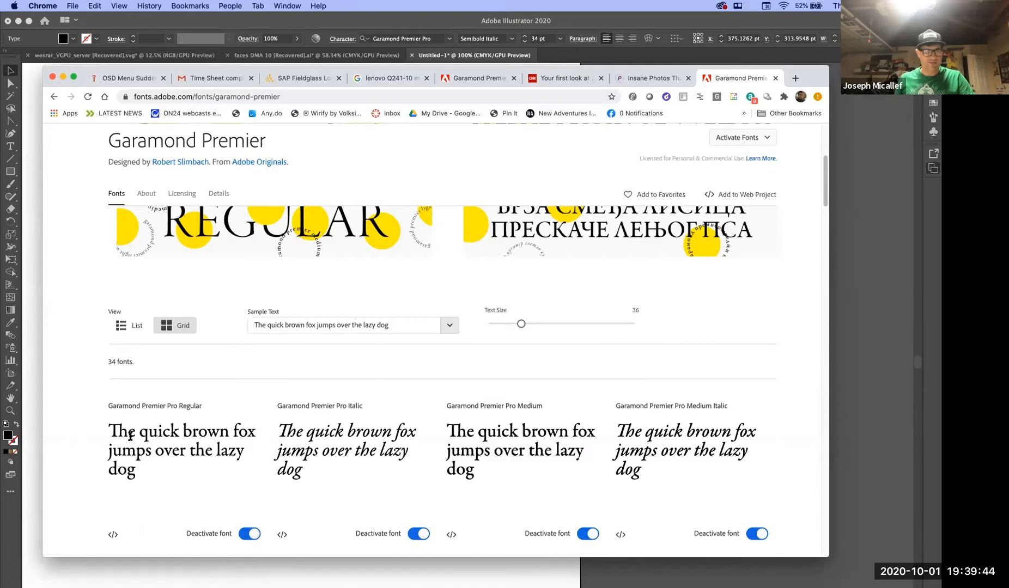
scroll(345, 397, "down", 3)
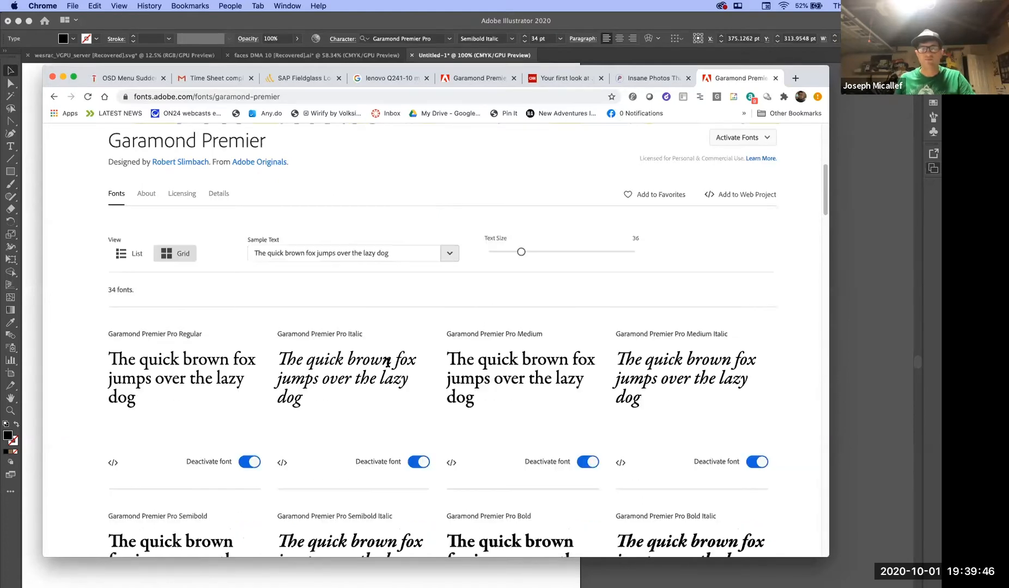
left_click_drag(522, 252, 625, 265)
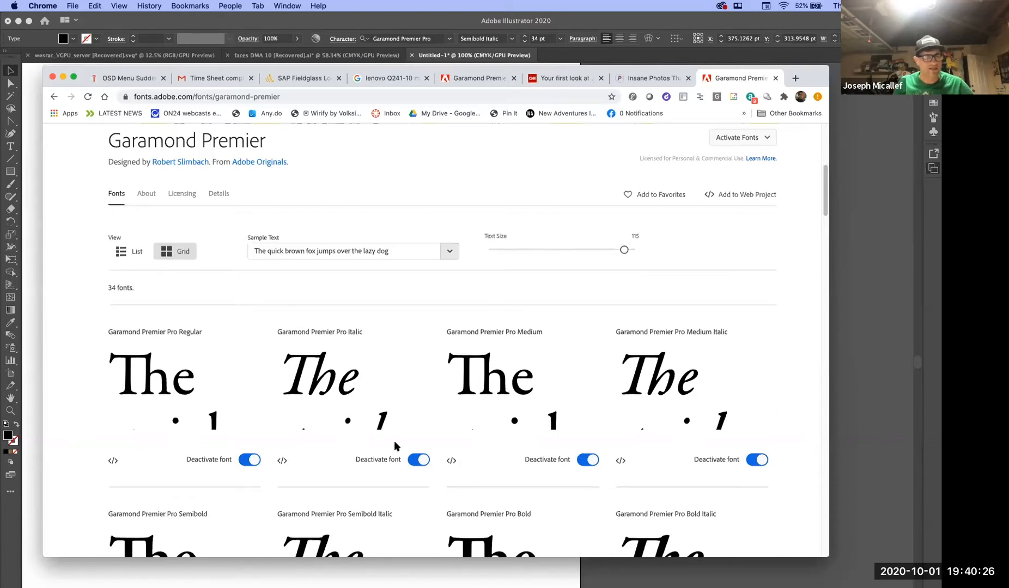
scroll(387, 439, "down", 1)
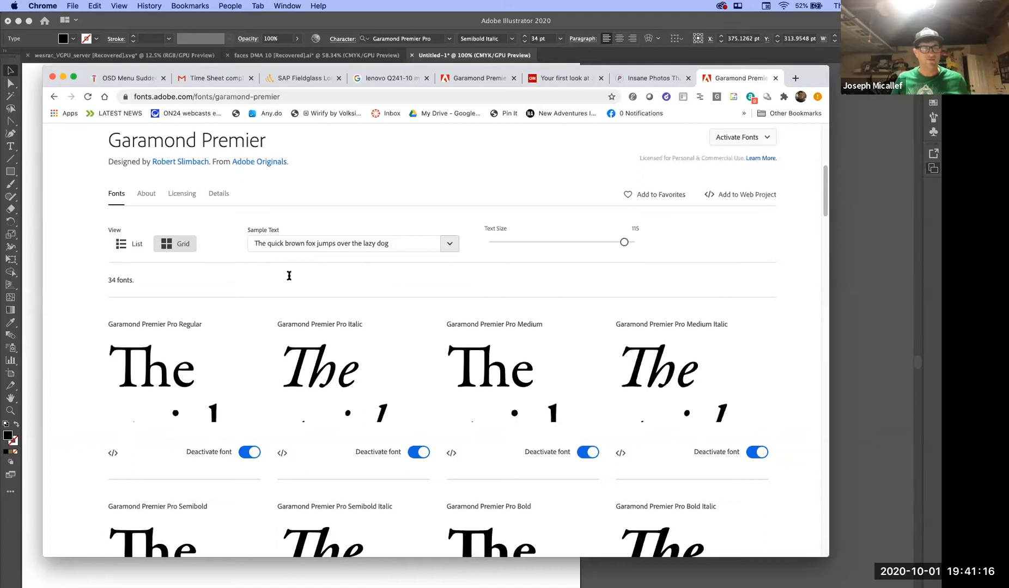
Return to the top of the Garamond Premier page and switch back to the title artwork in Illustrator
scroll(531, 314, "down", 1)
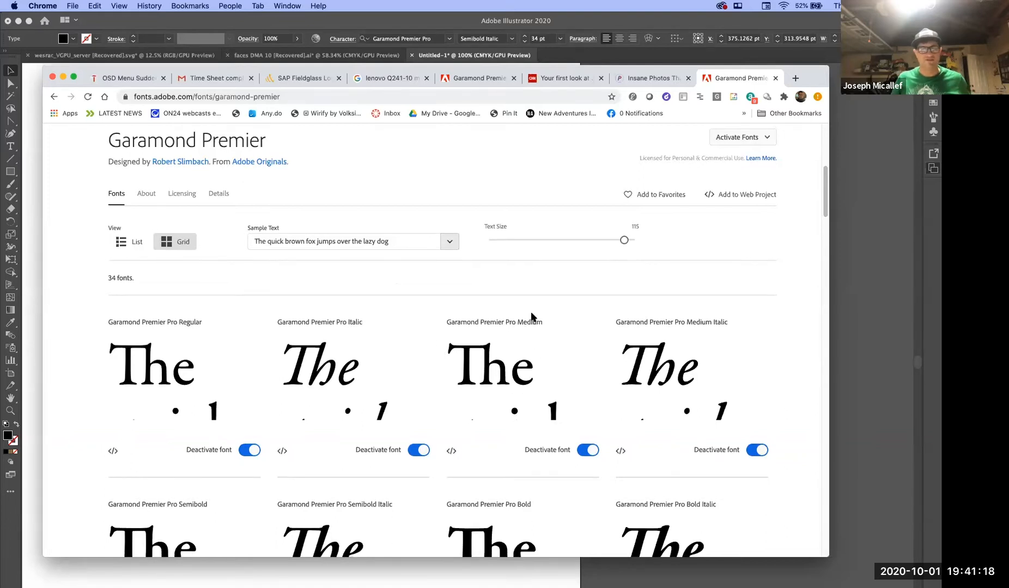
scroll(531, 316, "up", 4)
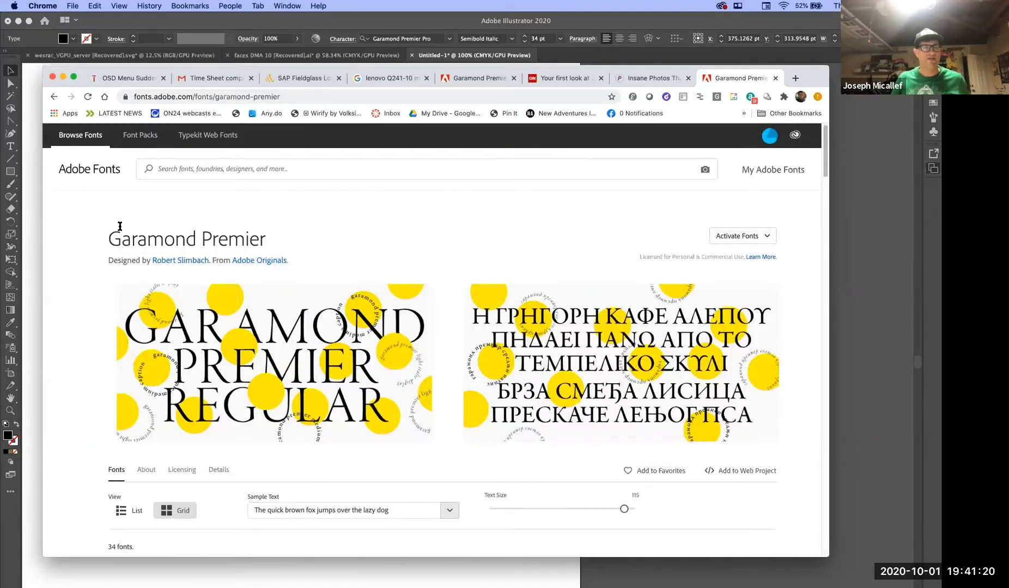
left_click(30, 203)
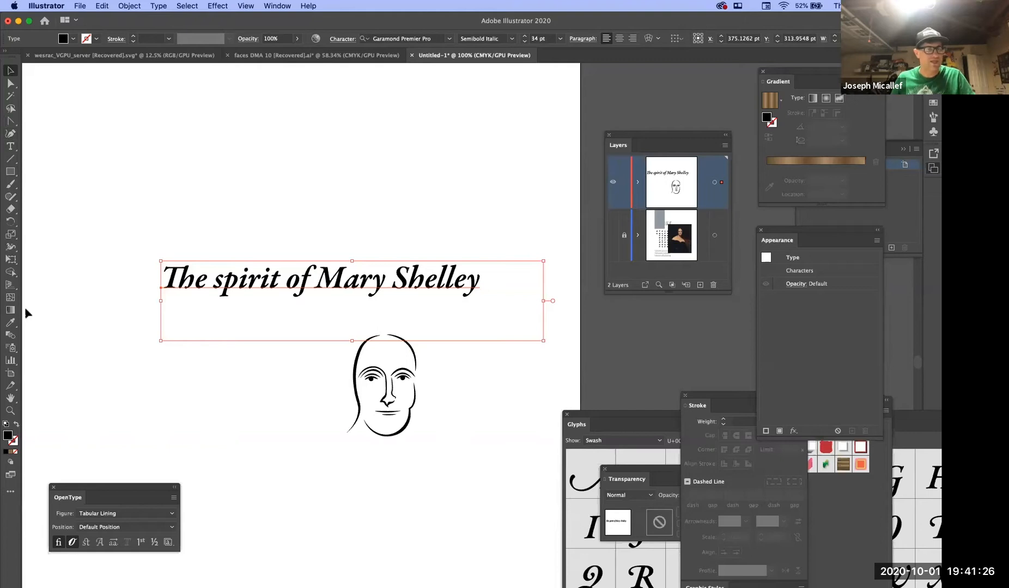
Select the word "The" in the title, and its final "e" alone, to check the available alternate glyphs
key("z")
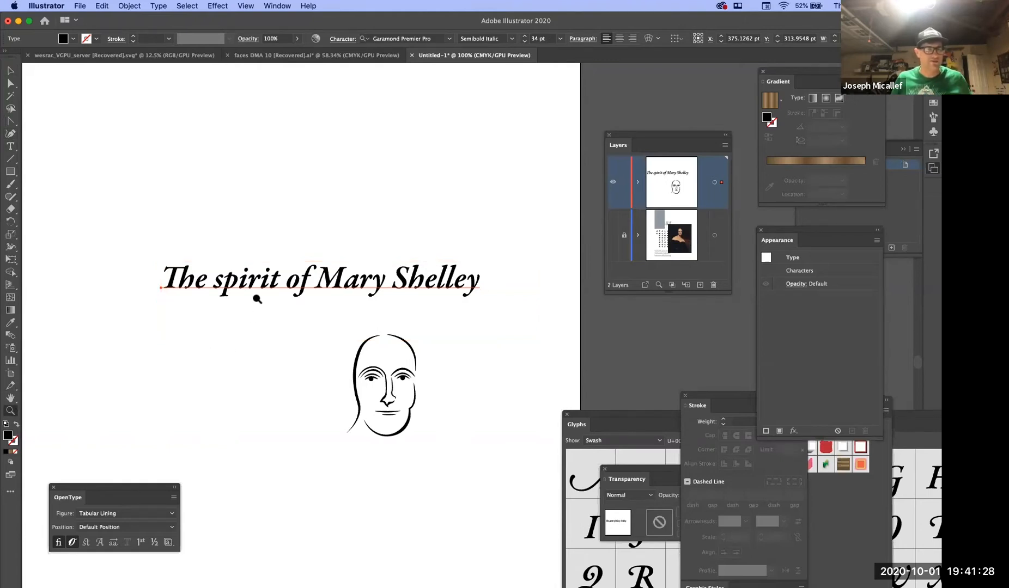
left_click(257, 299)
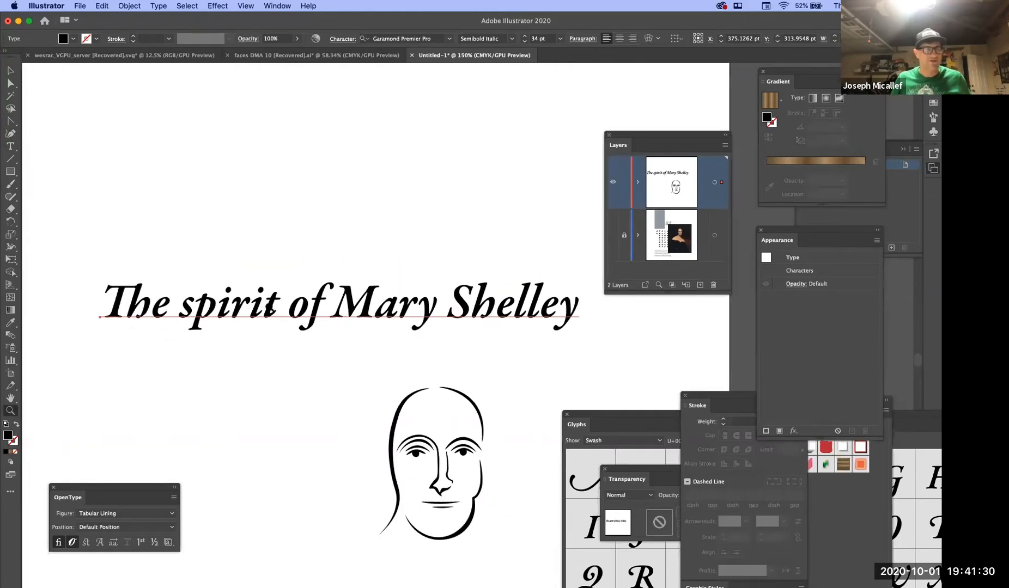
left_click(11, 146)
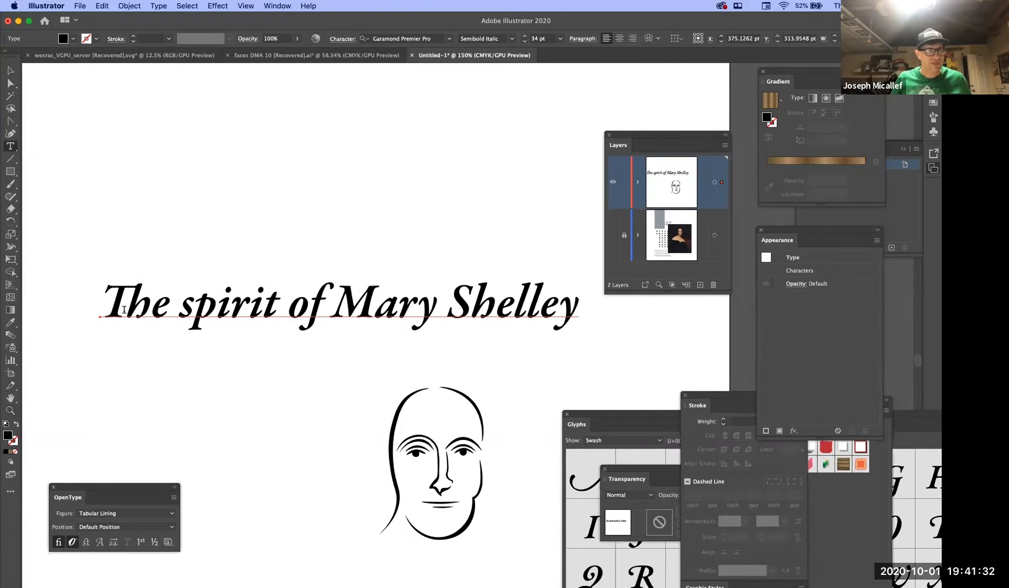
left_click(124, 310)
left_click(136, 356)
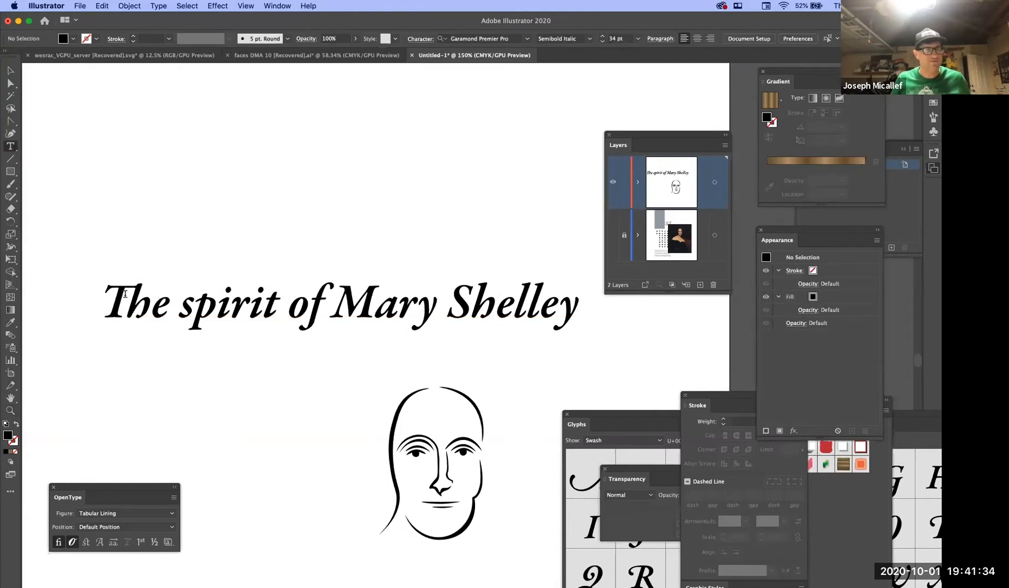
left_click_drag(125, 295, 173, 299)
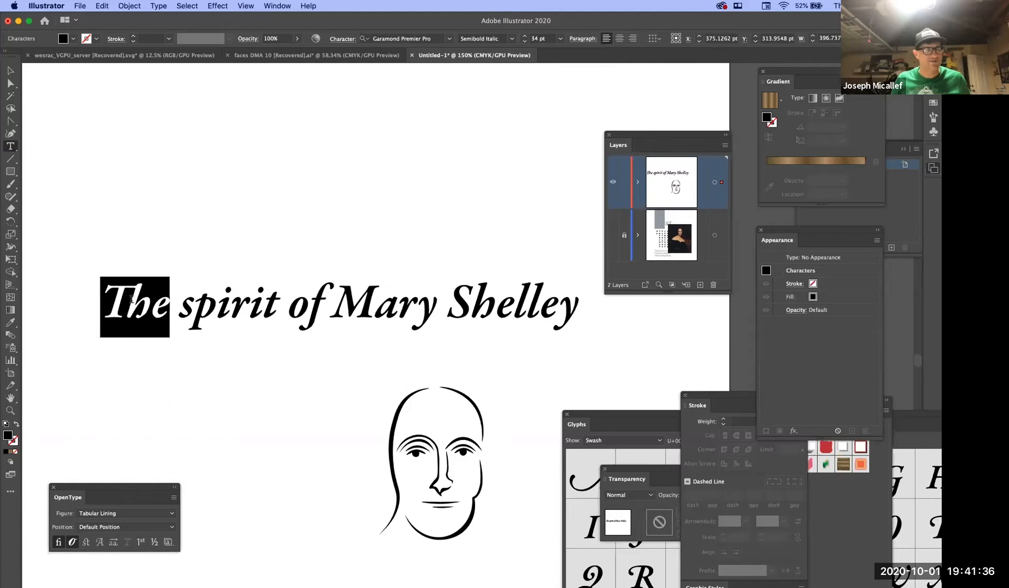
left_click(152, 302)
left_click(170, 305, "shift")
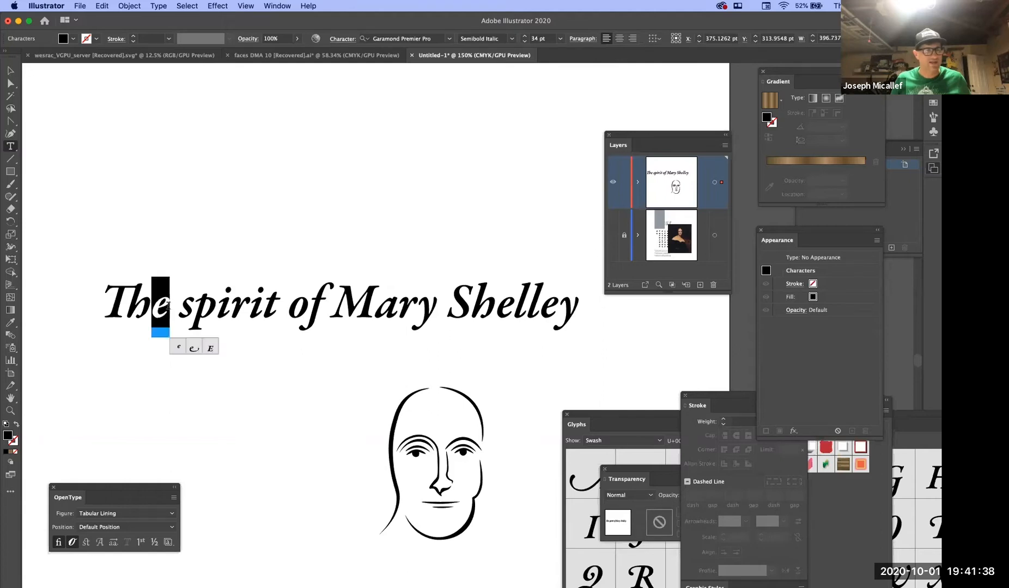
left_click_drag(167, 308, 157, 309)
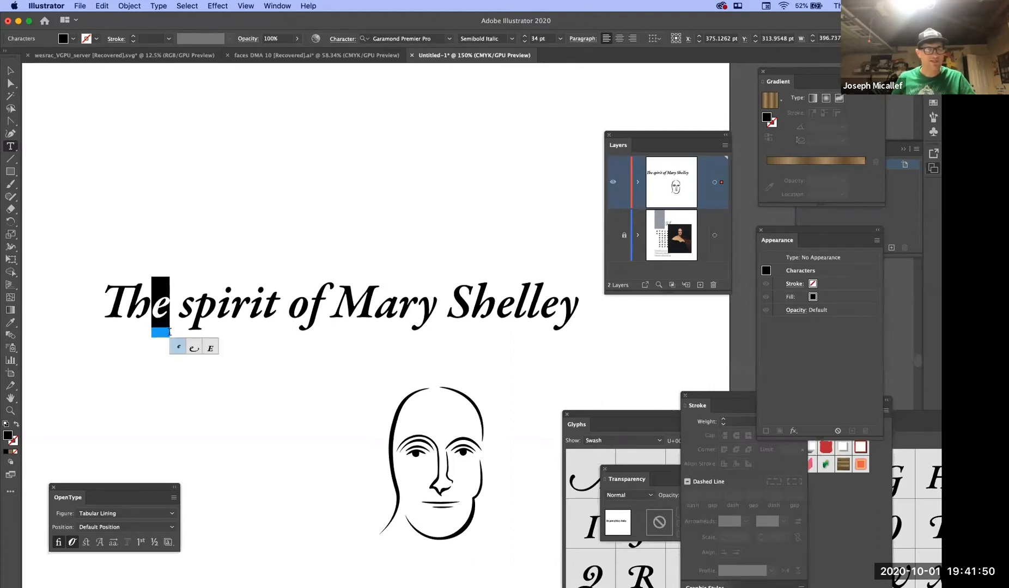
Select the "sp" and the final "t" of "spirit" to check their alternate glyphs
mouse_move(180, 310)
left_mouse_down()
mouse_move(217, 311)
mouse_move(182, 311)
left_mouse_up()
left_click(190, 311)
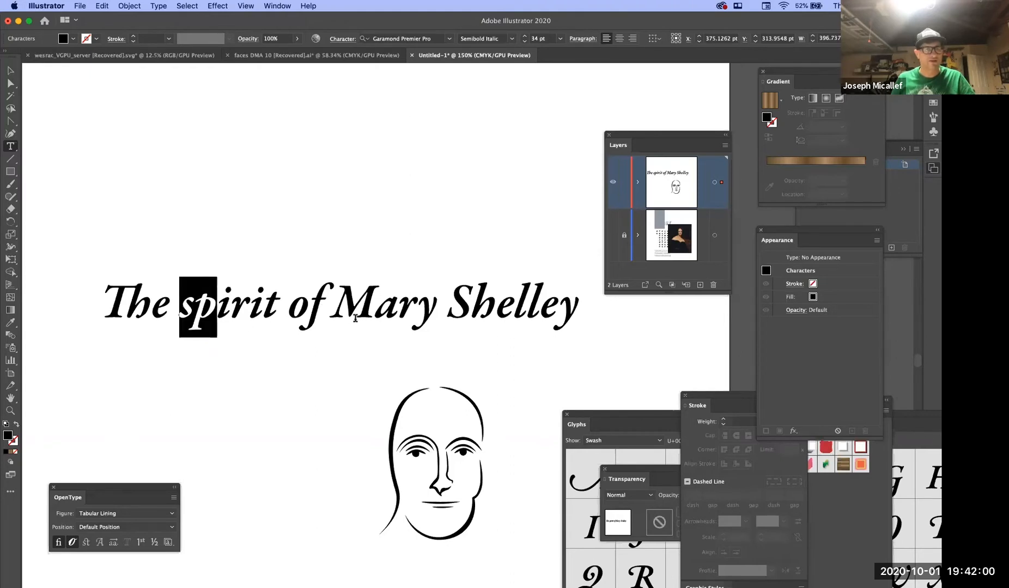
left_click_drag(279, 306, 264, 307)
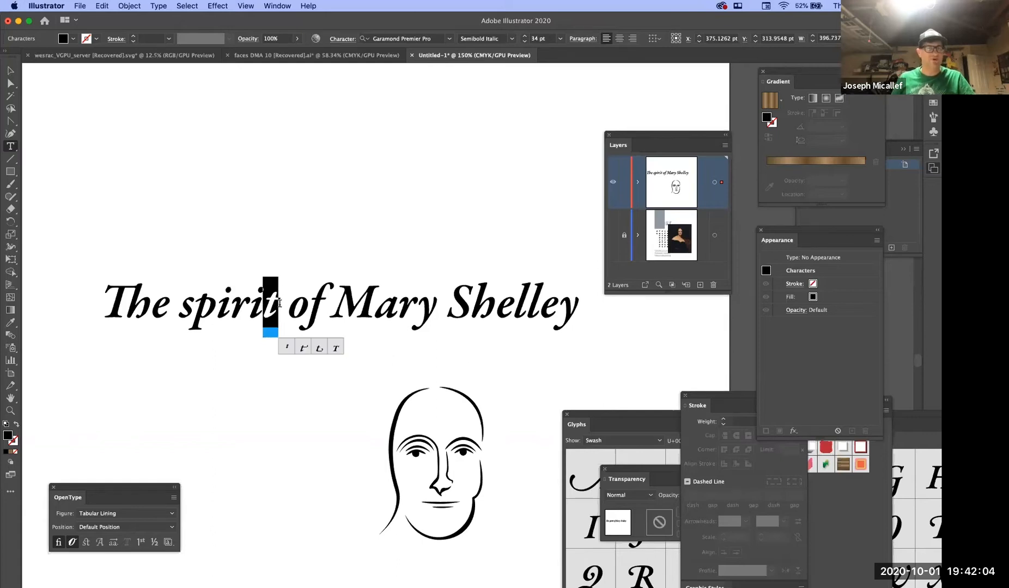
Replace the capital M of "Mary" and the capital S of "Shelley" with their swash alternates
left_click_drag(332, 304, 377, 305)
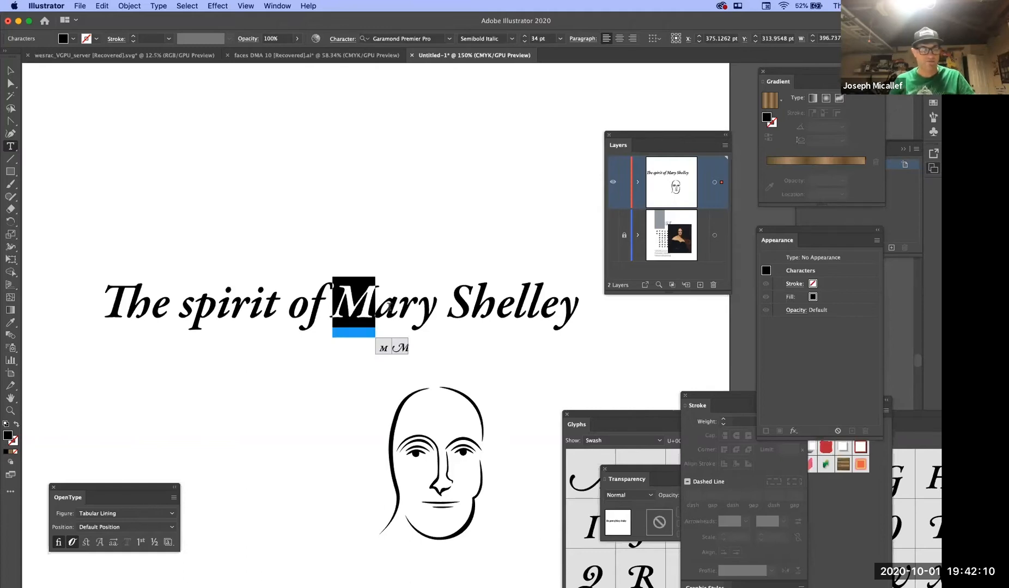
left_click(400, 347)
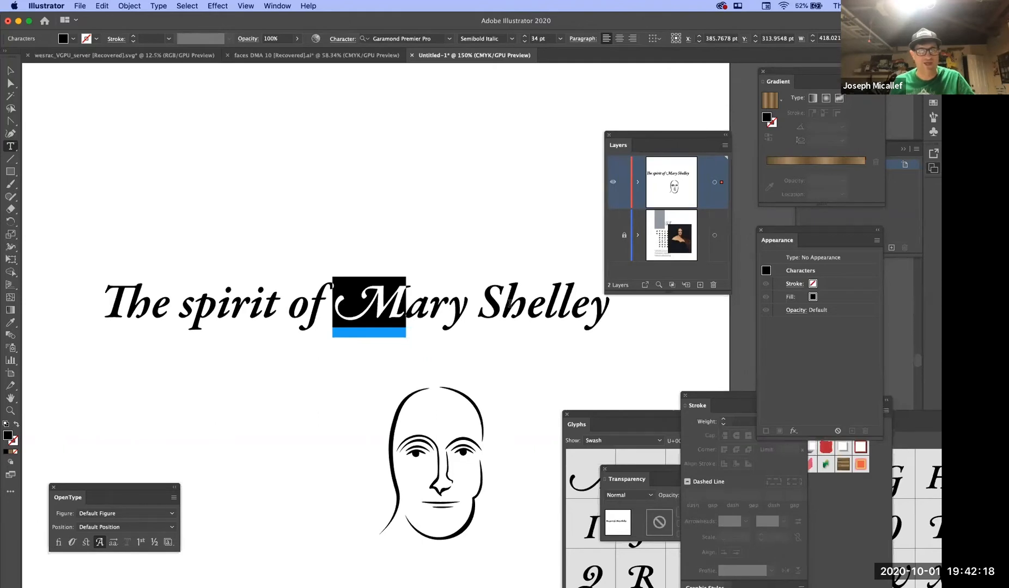
left_click_drag(498, 298, 478, 299)
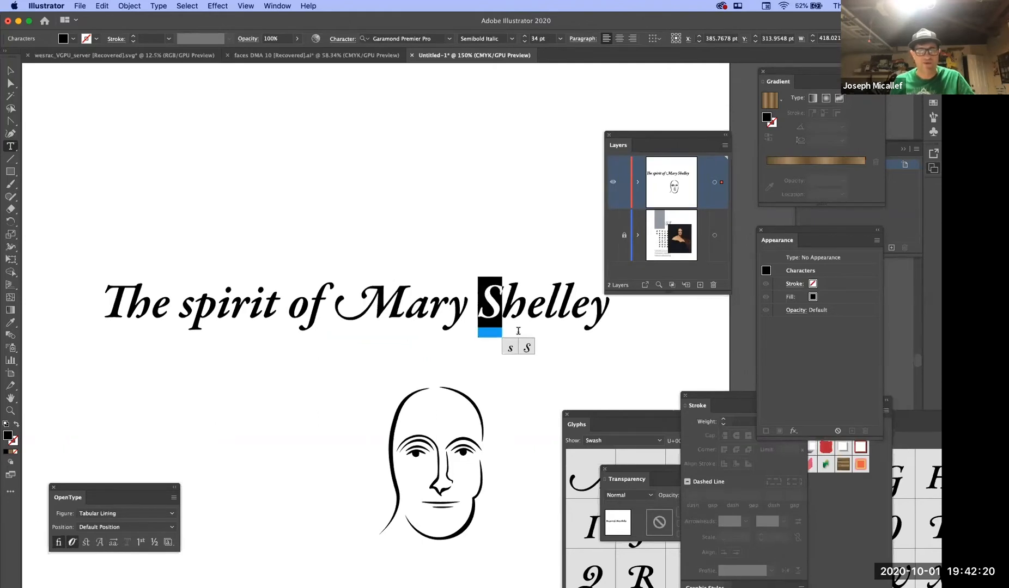
left_click(526, 347)
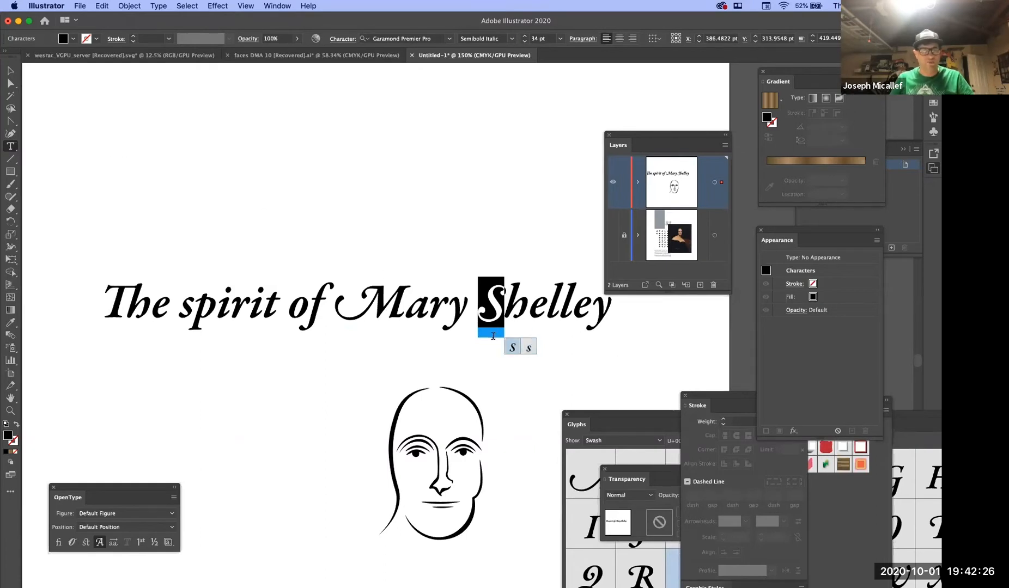
left_click(488, 319)
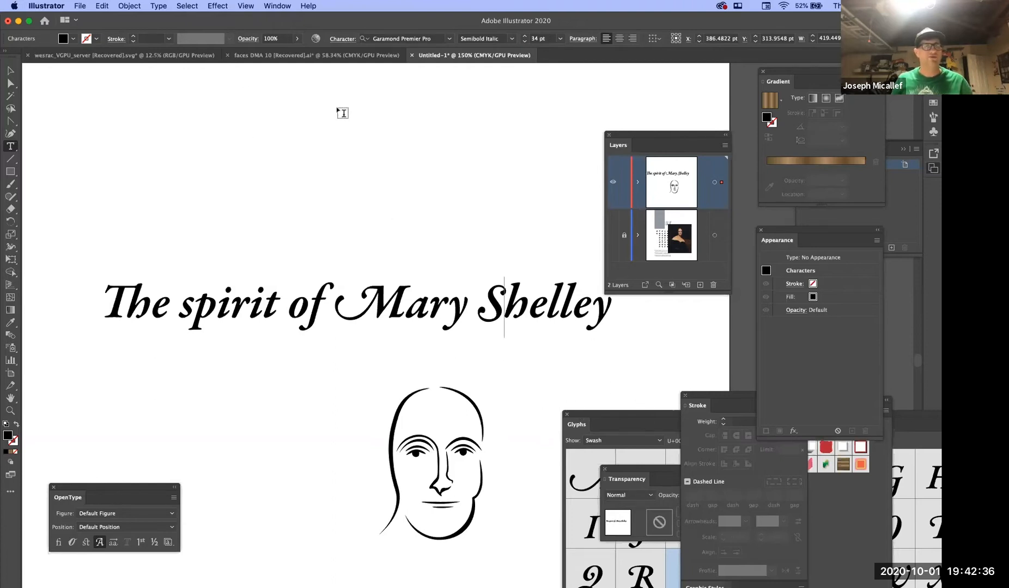
Locate the Glyphs panel and move it clear of the other panels so its full character grid shows
left_click(274, 6)
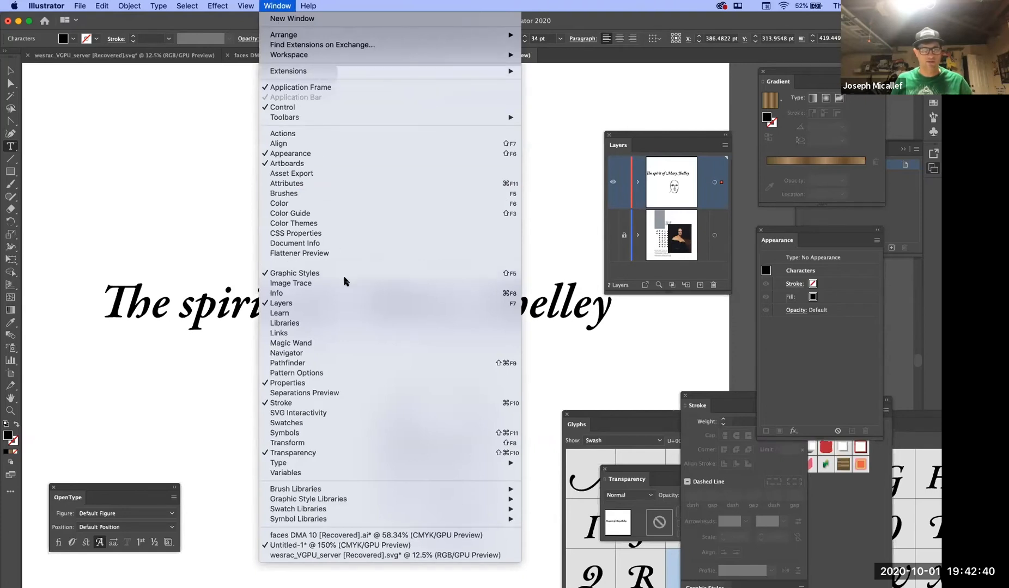
mouse_move(480, 463)
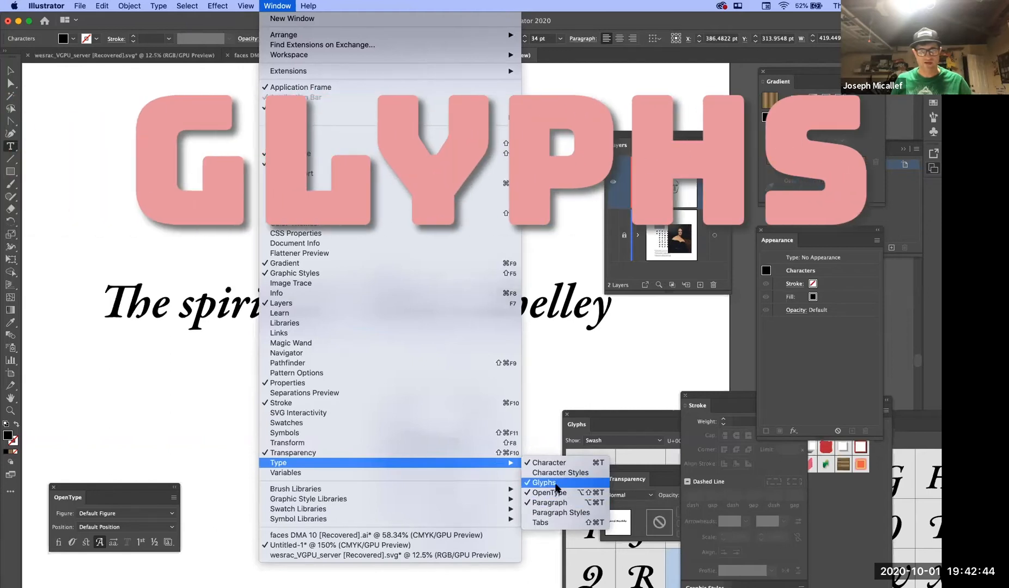
left_click(616, 409)
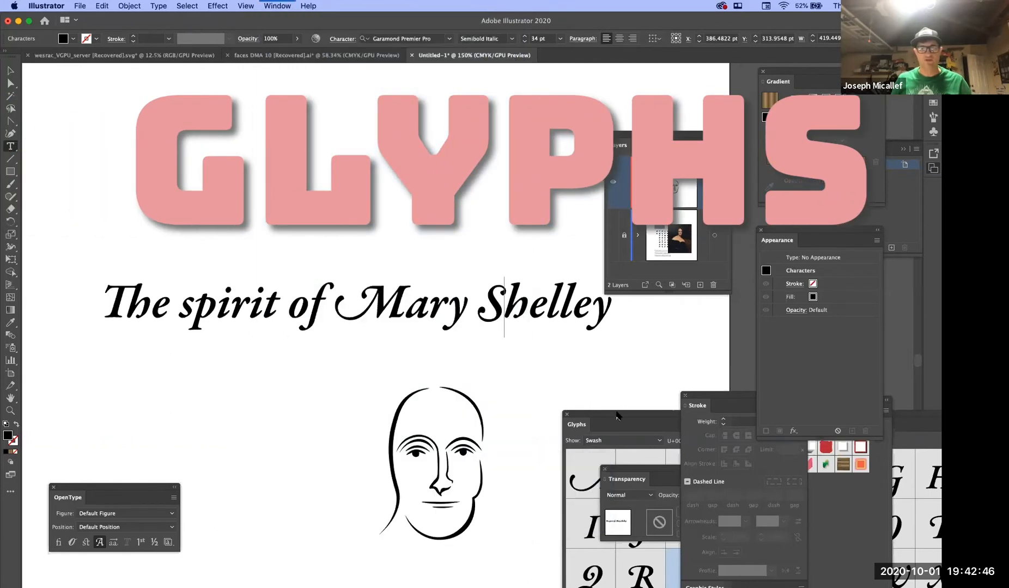
left_click_drag(601, 414, 459, 96)
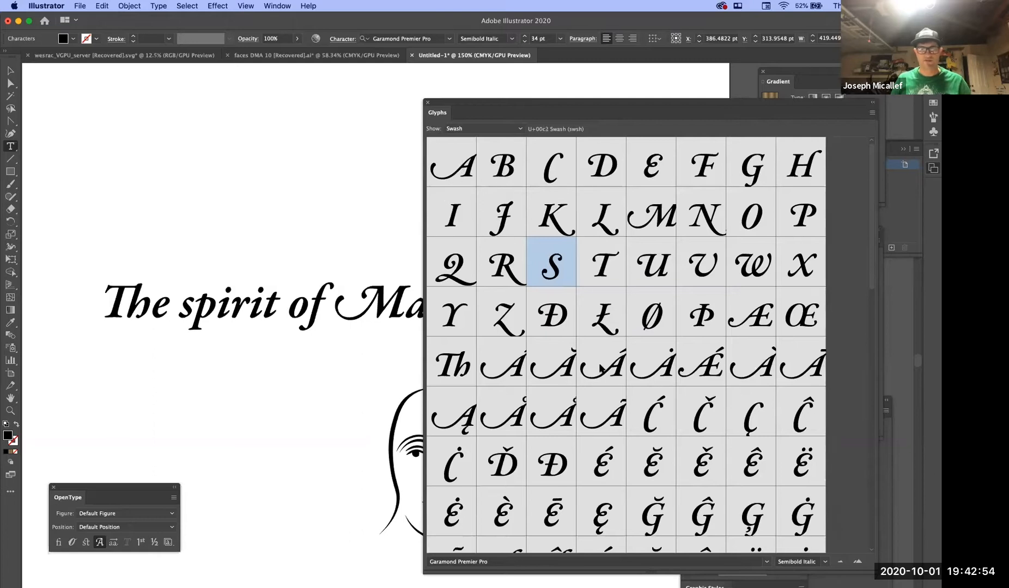
Set the Glyphs panel to show the Entire Font and look through its stylistic alternates and ligatures
left_click(493, 129)
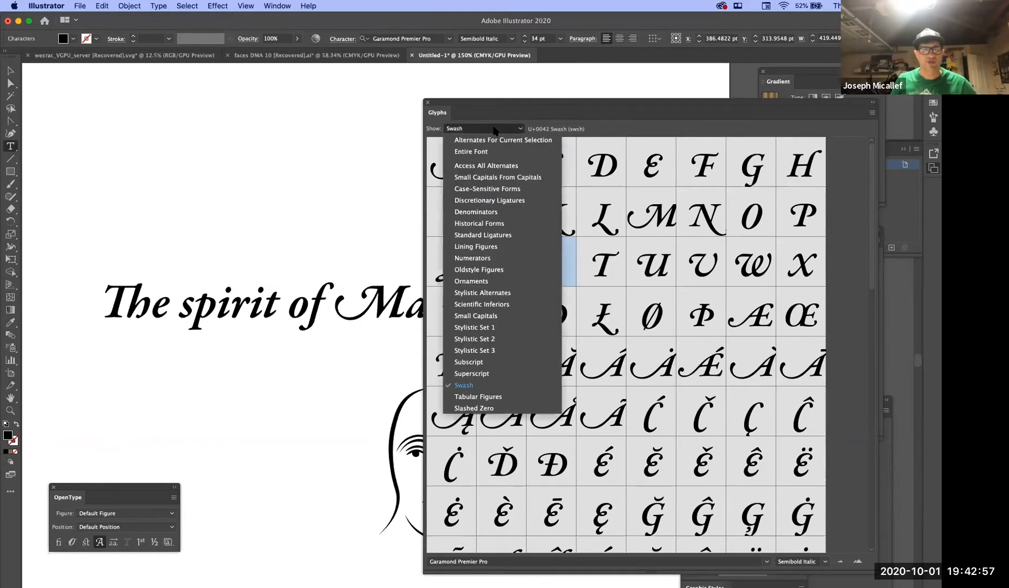
left_click(479, 153)
scroll(586, 303, "down", 5)
scroll(585, 303, "down", 8)
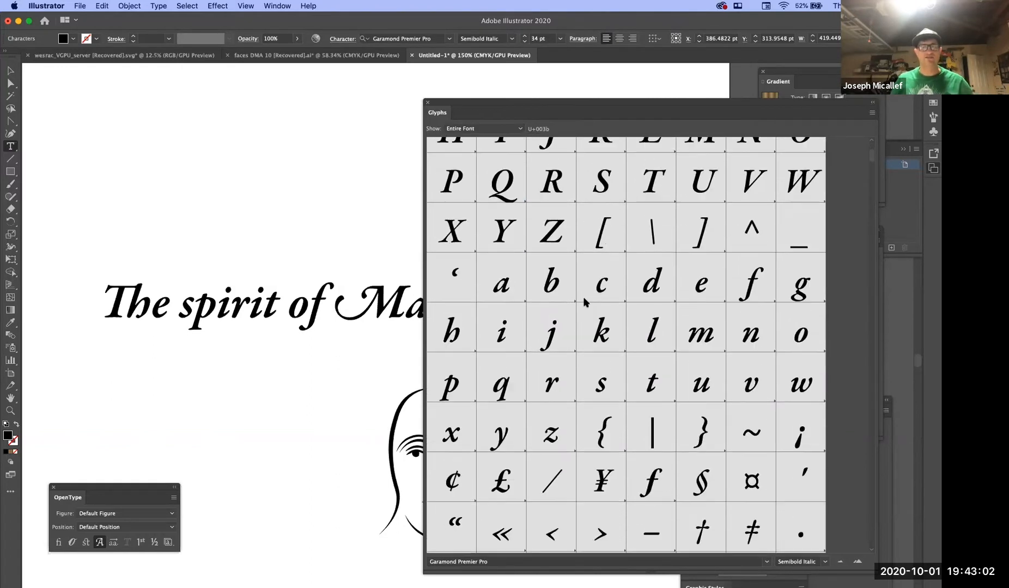
scroll(584, 304, "down", 10)
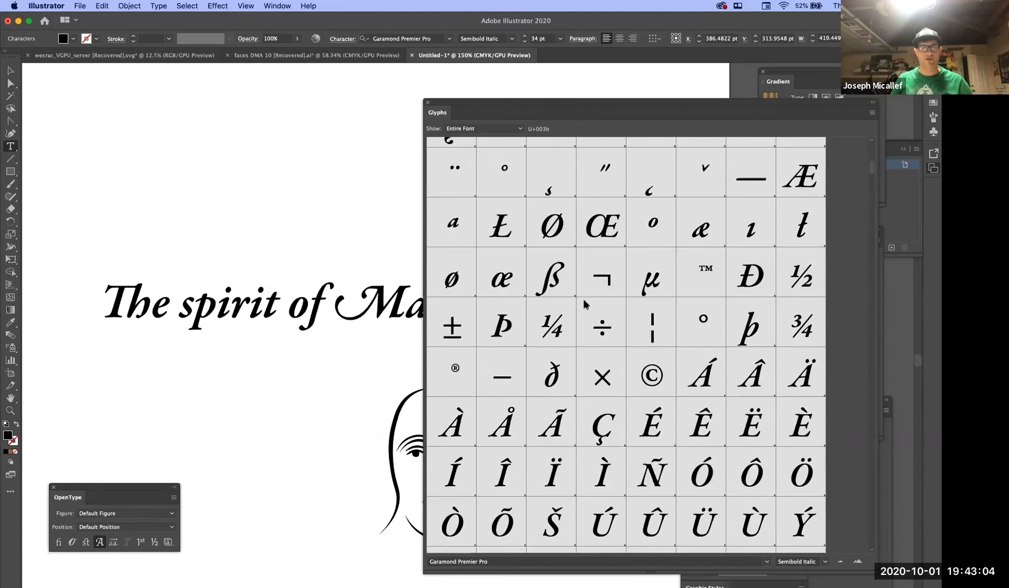
scroll(584, 303, "down", 7)
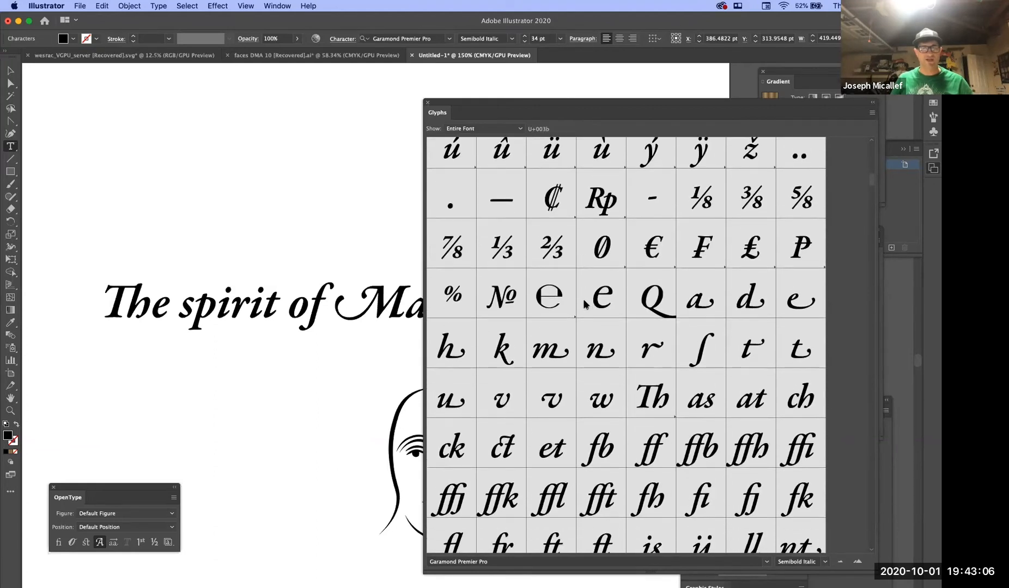
scroll(584, 303, "down", 2)
scroll(584, 303, "up", 5)
scroll(584, 304, "up", 3)
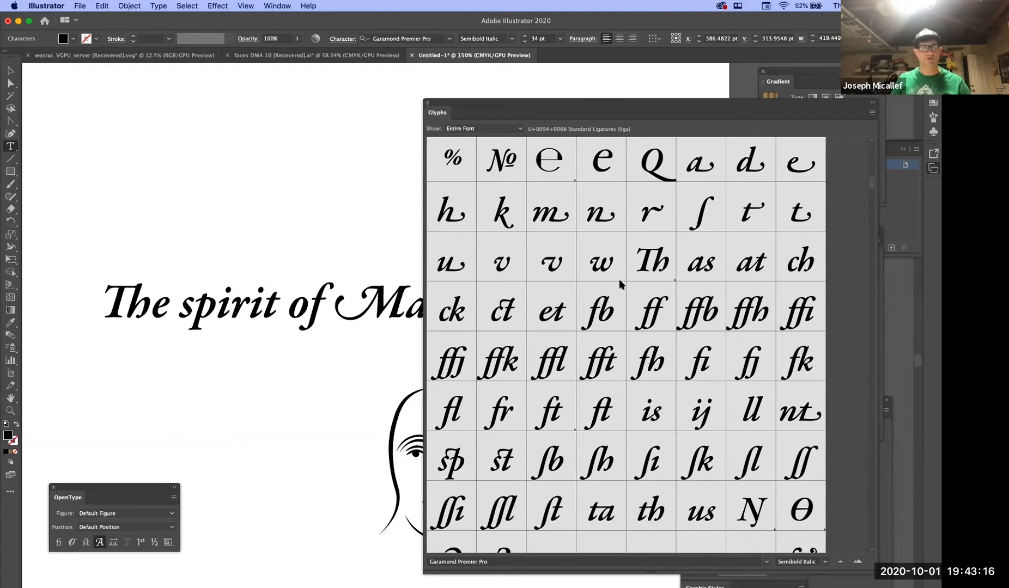
scroll(585, 395, "down", 1)
scroll(585, 397, "down", 1)
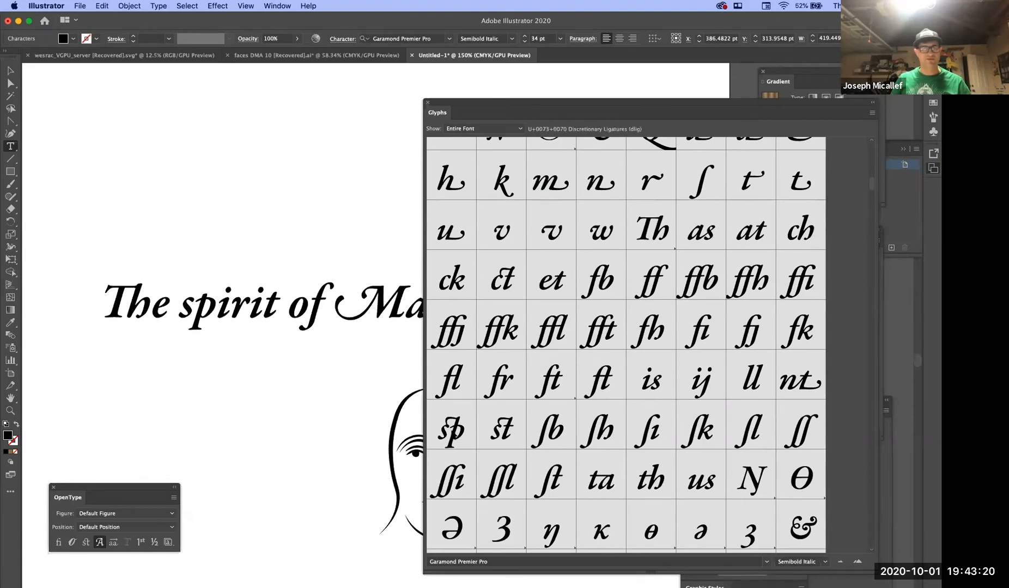
Replace the "sp" in "spirit" with the discretionary sp ligature and move the Glyphs panel below the title
left_click_drag(181, 312, 218, 322)
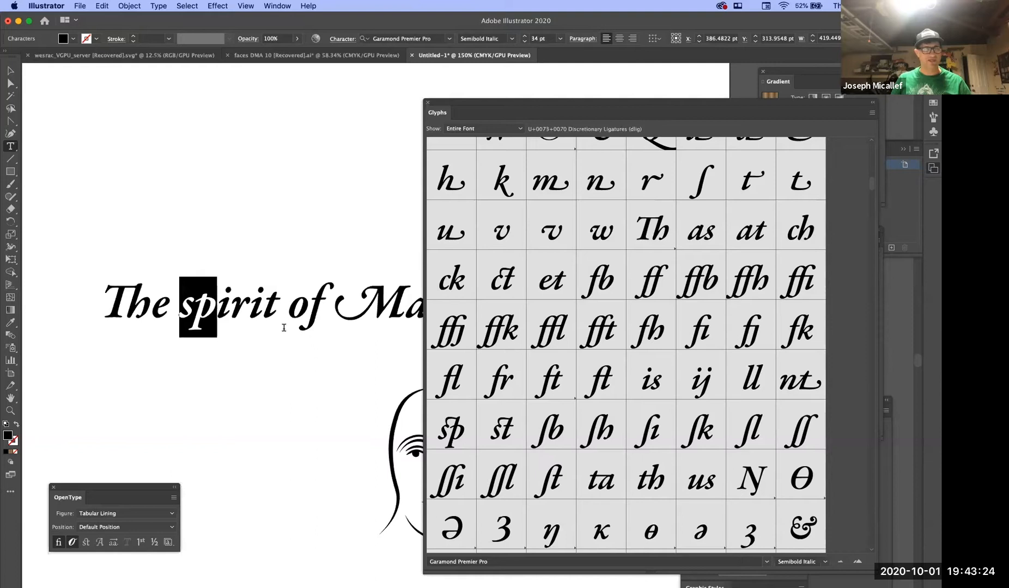
double_click(457, 431)
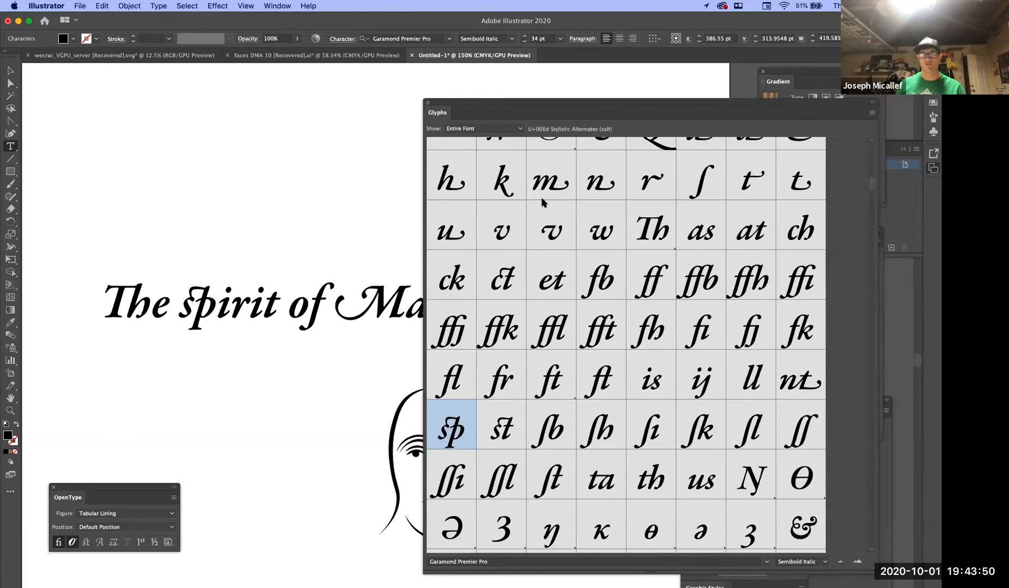
left_click_drag(575, 121, 566, 143)
mouse_move(530, 326)
left_mouse_down()
mouse_move(706, 481)
mouse_move(473, 374)
mouse_move(290, 363)
left_mouse_up()
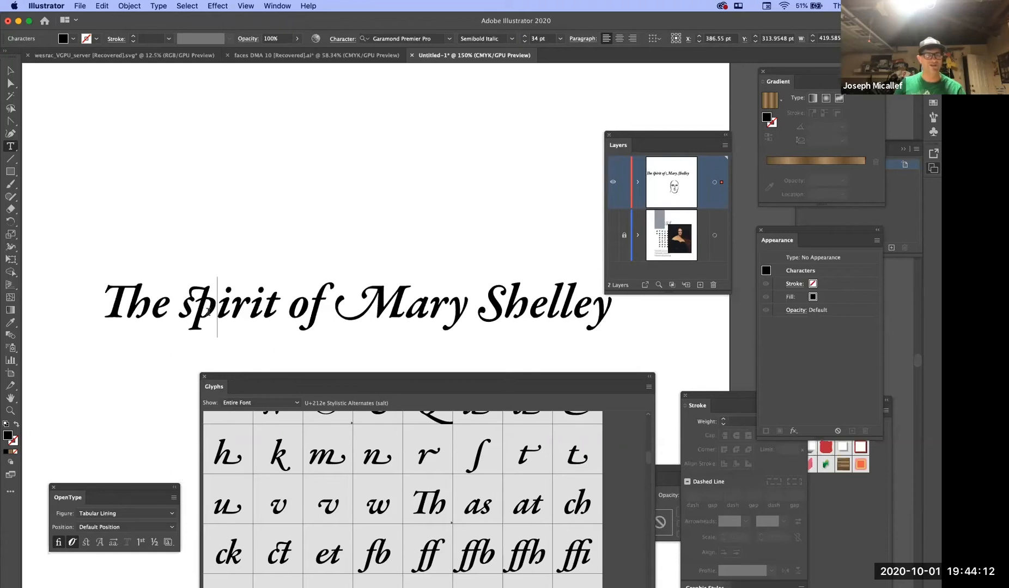
Select the sp ligature in the title, move the Glyphs panel back up, and look through more ligatures and ornamental characters
left_click_drag(209, 309, 196, 287)
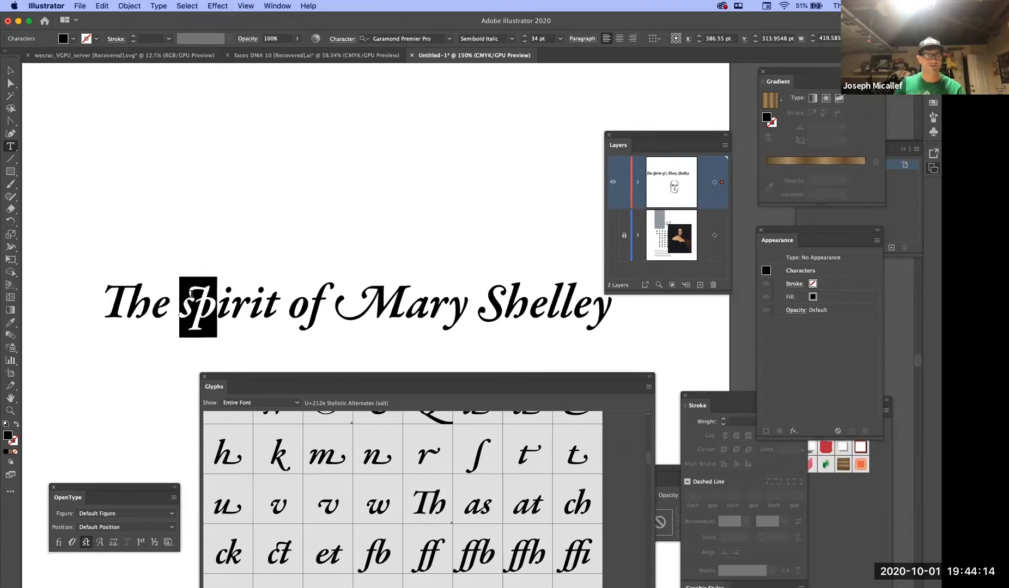
left_click_drag(310, 378, 542, 119)
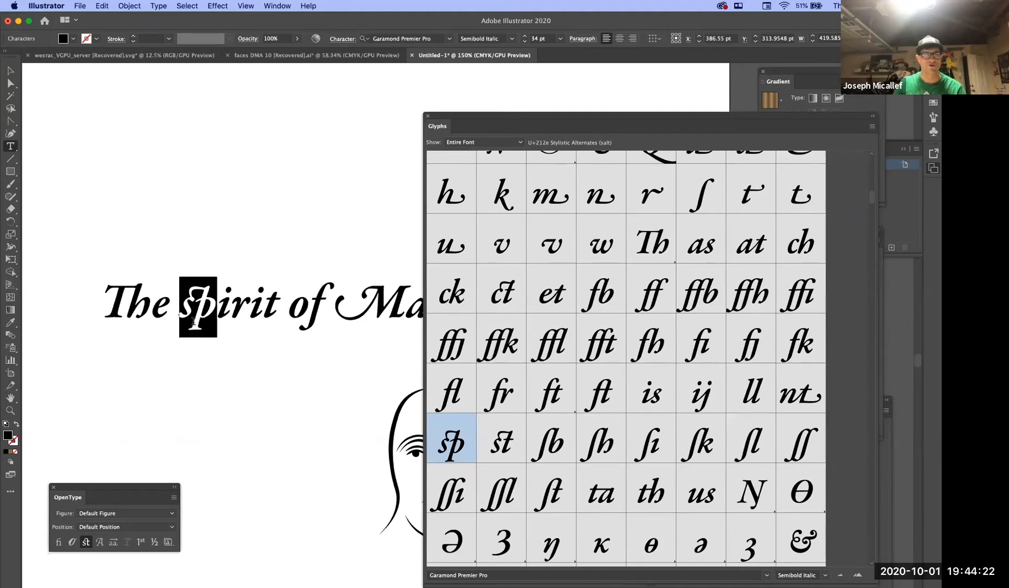
left_click(197, 318)
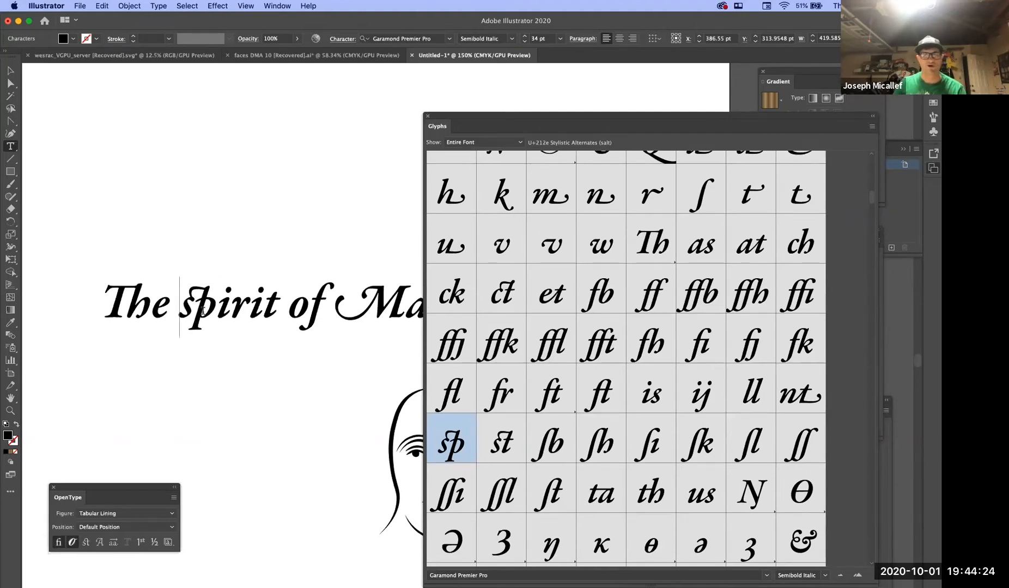
scroll(562, 327, "down", 3)
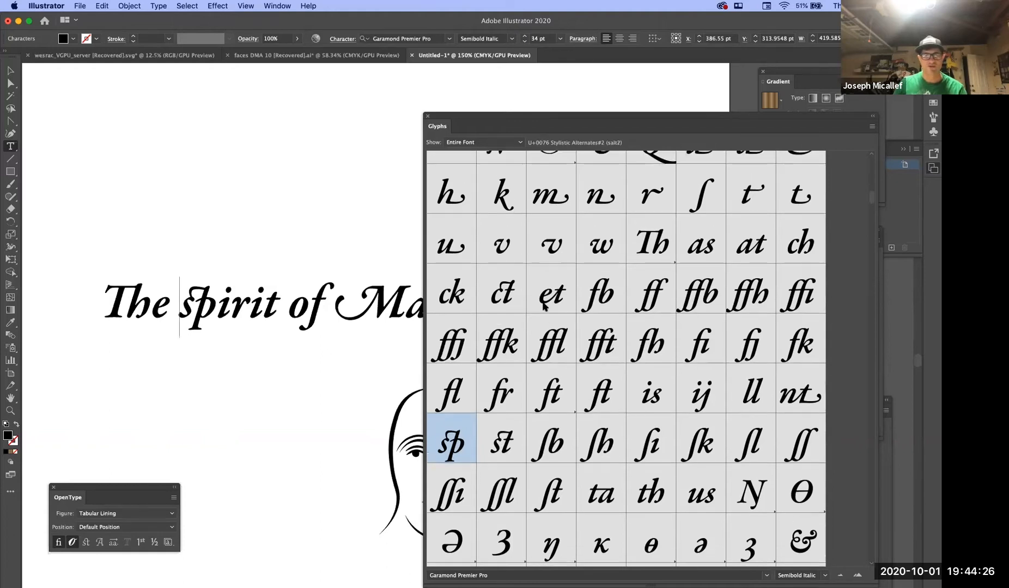
scroll(566, 337, "down", 3)
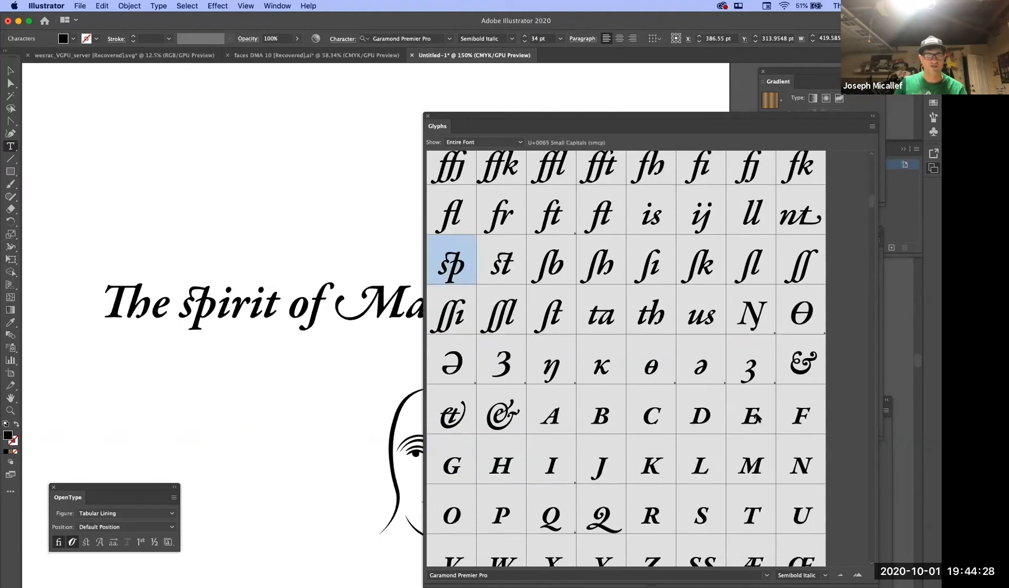
Select the ornamental ampersand glyph in the Glyphs panel and look through the small capitals and swash capitals
left_click(799, 362)
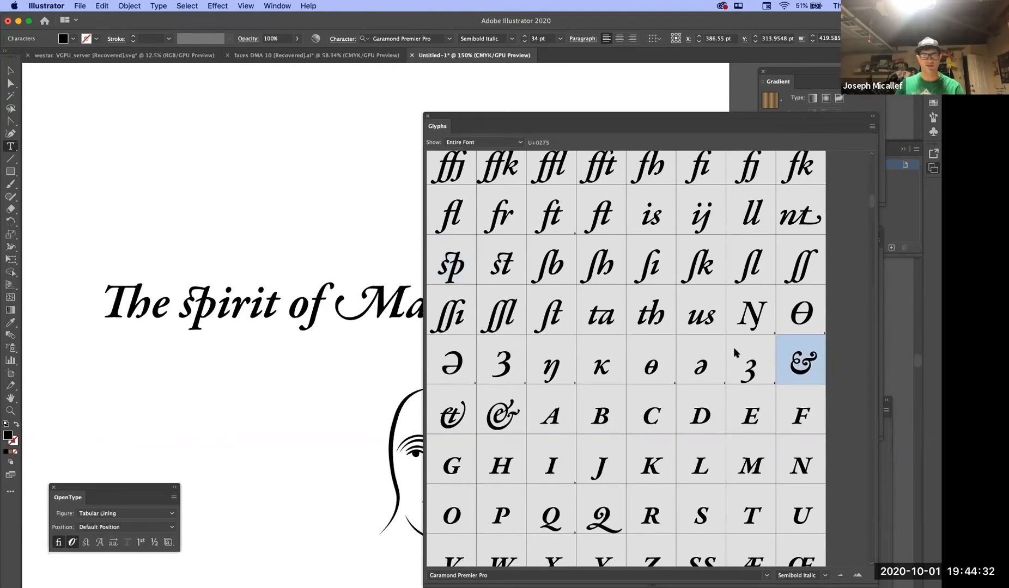
left_click(11, 146)
left_click(308, 306)
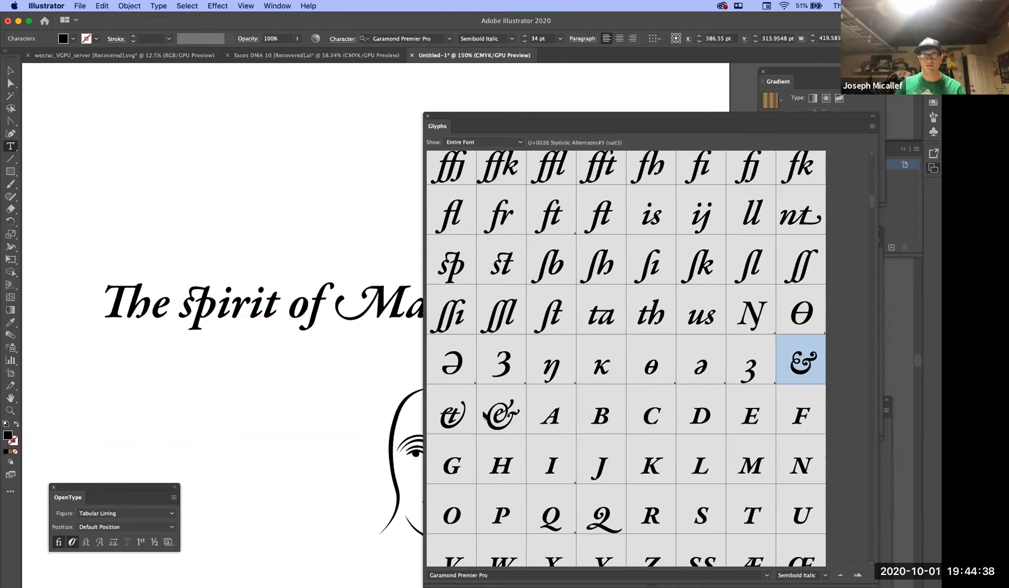
scroll(526, 433, "down", 4)
scroll(527, 435, "down", 8)
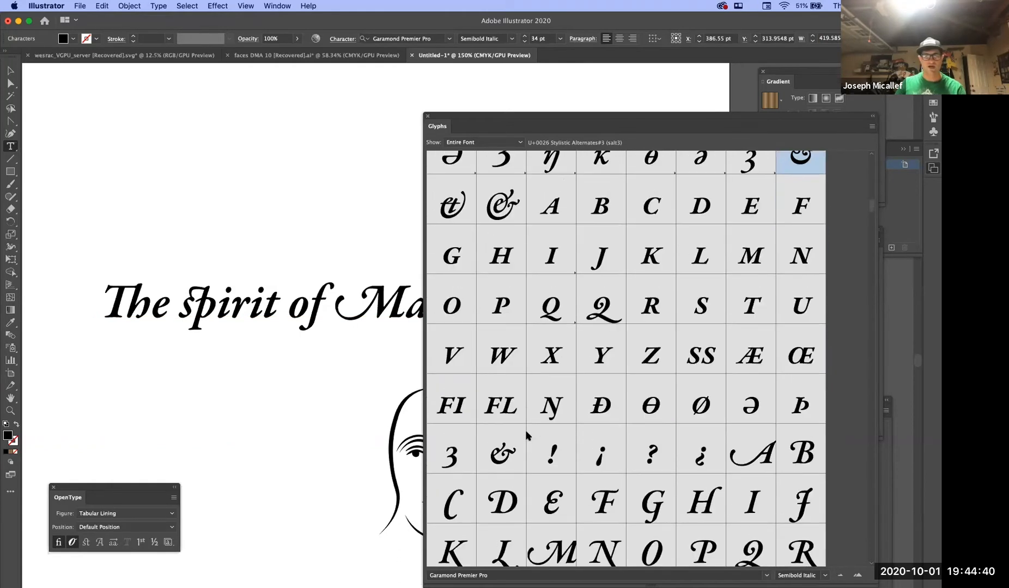
scroll(584, 447, "down", 4)
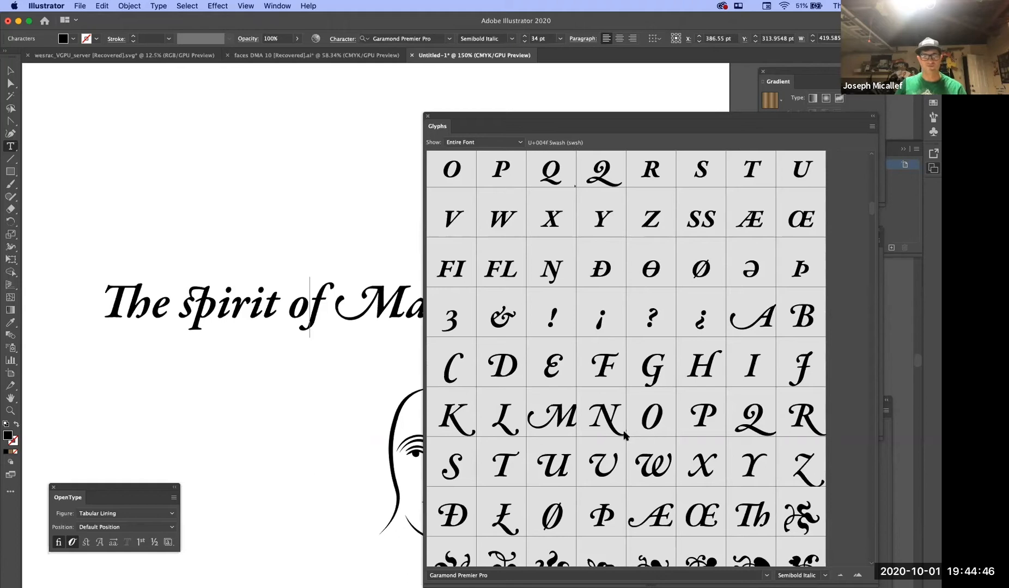
scroll(613, 423, "down", 2)
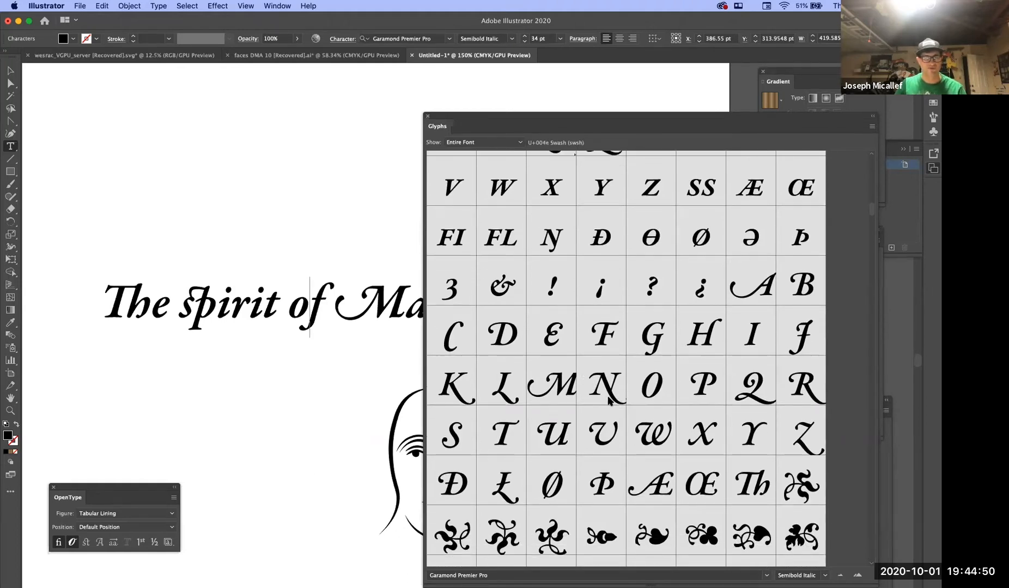
Insert the right-pointing hand ornament glyph at the start of the title, before "The"
scroll(604, 432, "down", 4)
scroll(602, 436, "down", 4)
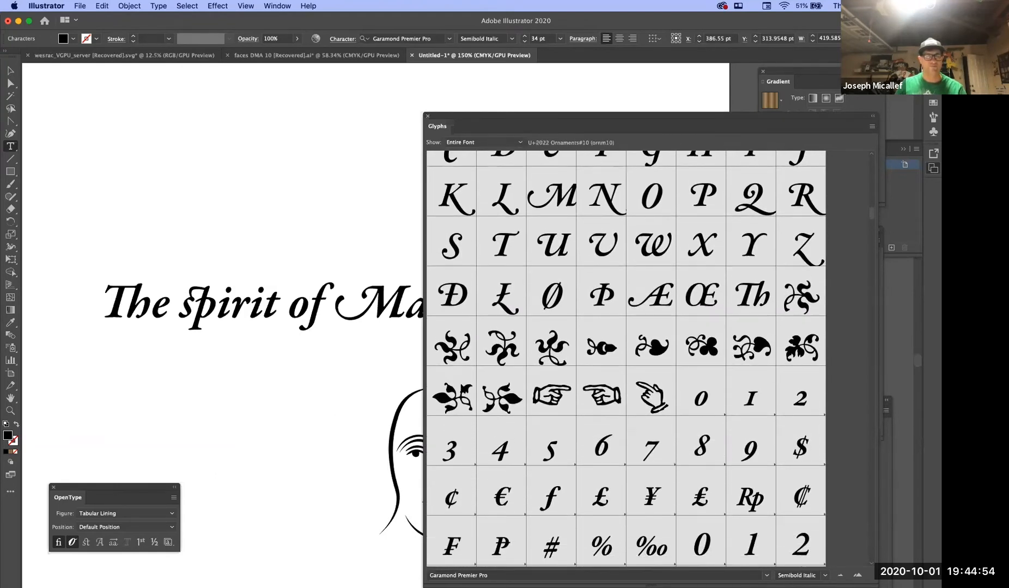
left_click(656, 395)
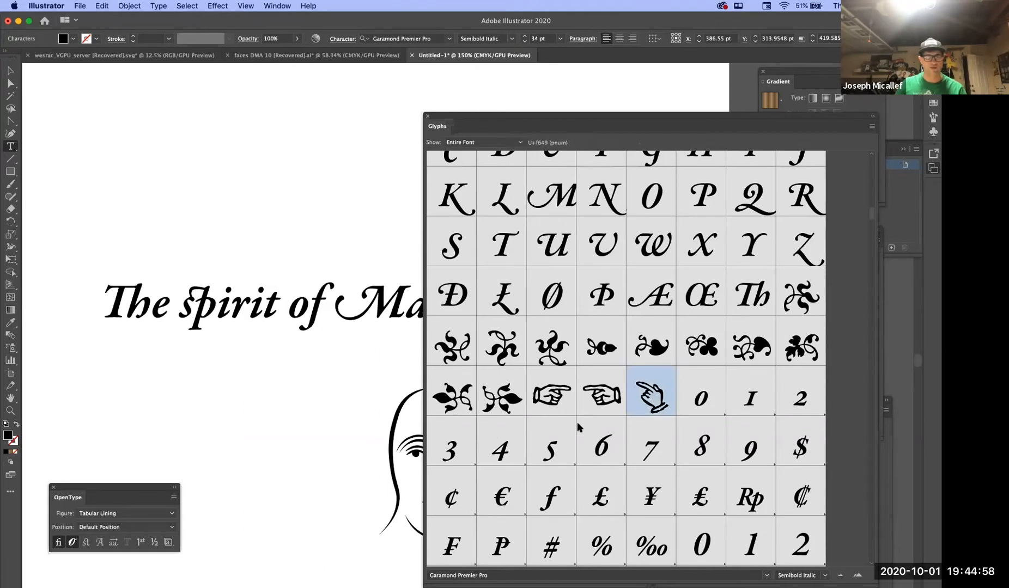
left_click(552, 396)
double_click(554, 396)
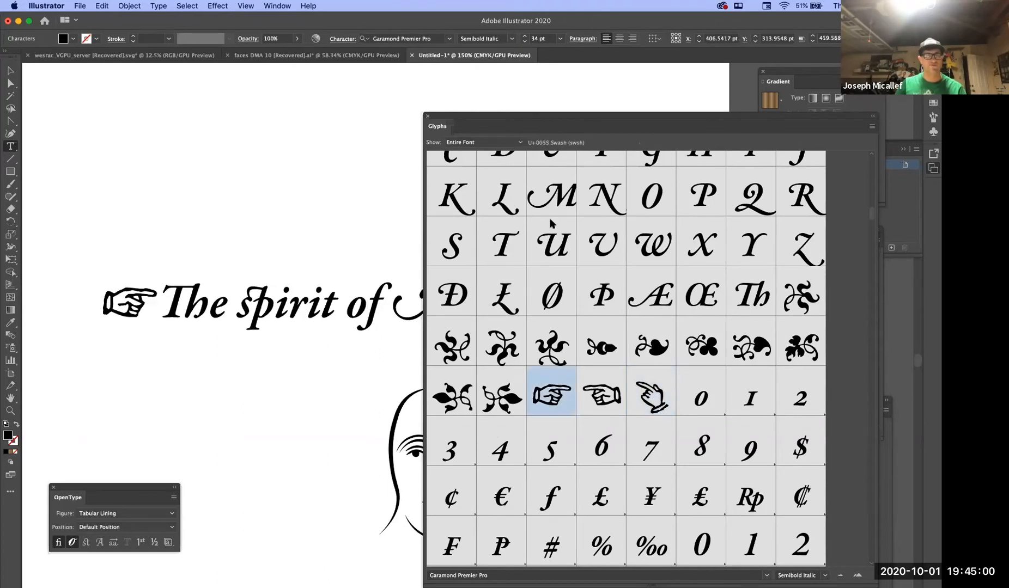
Look through the rest of the font's glyphs, from figures and symbols to accented letters and accented swash capitals
scroll(611, 409, "down", 8)
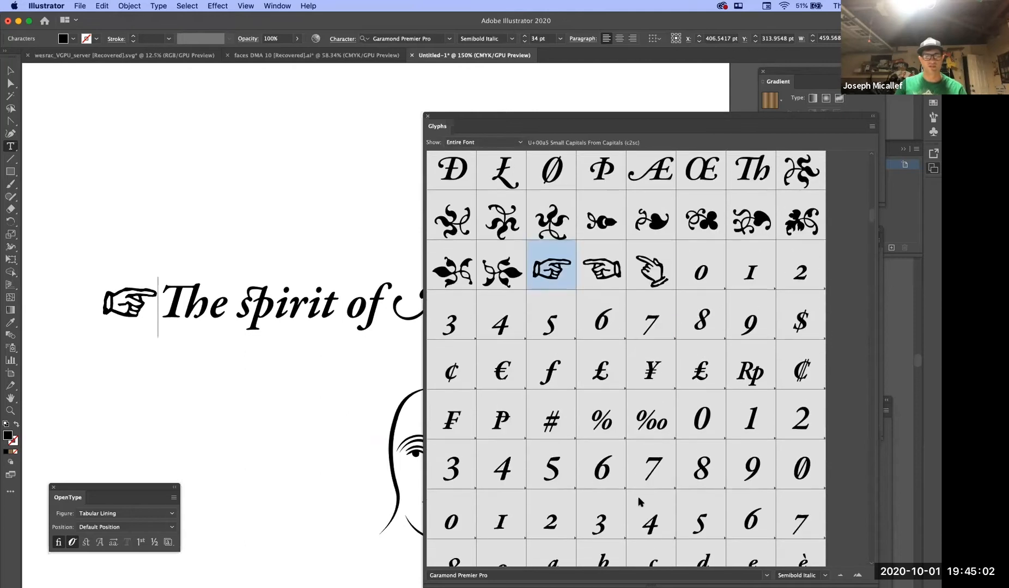
scroll(624, 500, "down", 3)
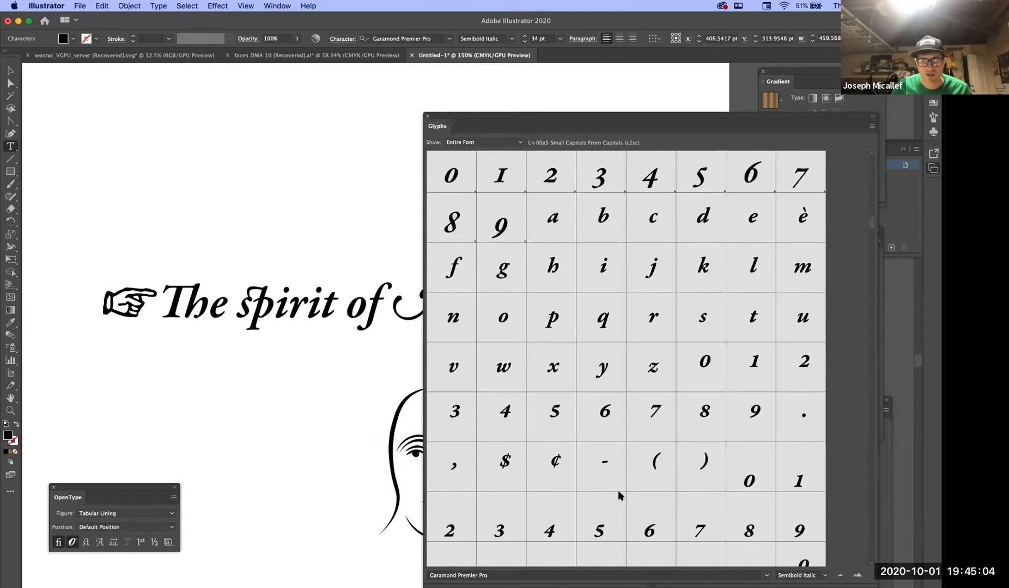
scroll(621, 495, "down", 8)
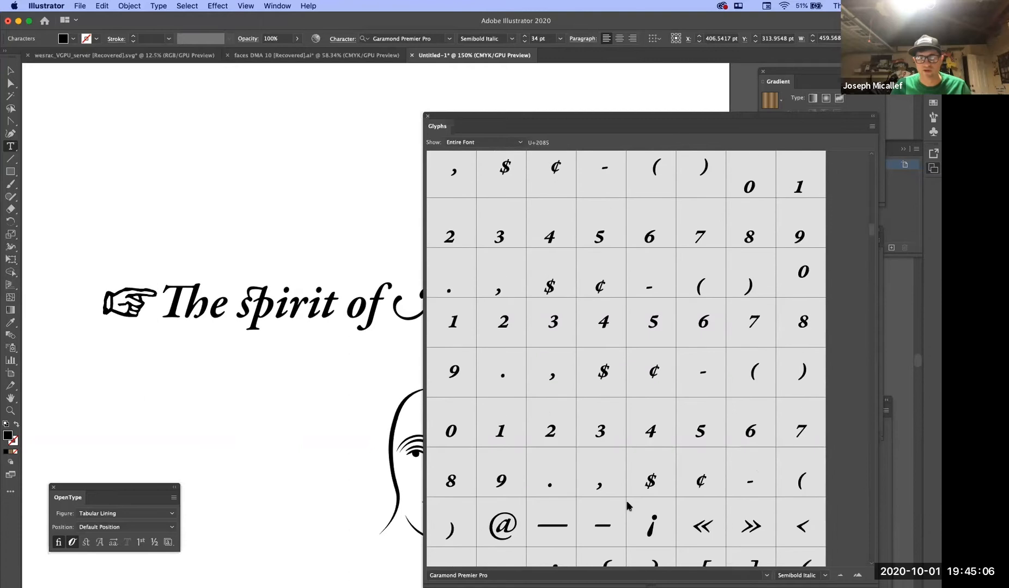
scroll(629, 506, "down", 11)
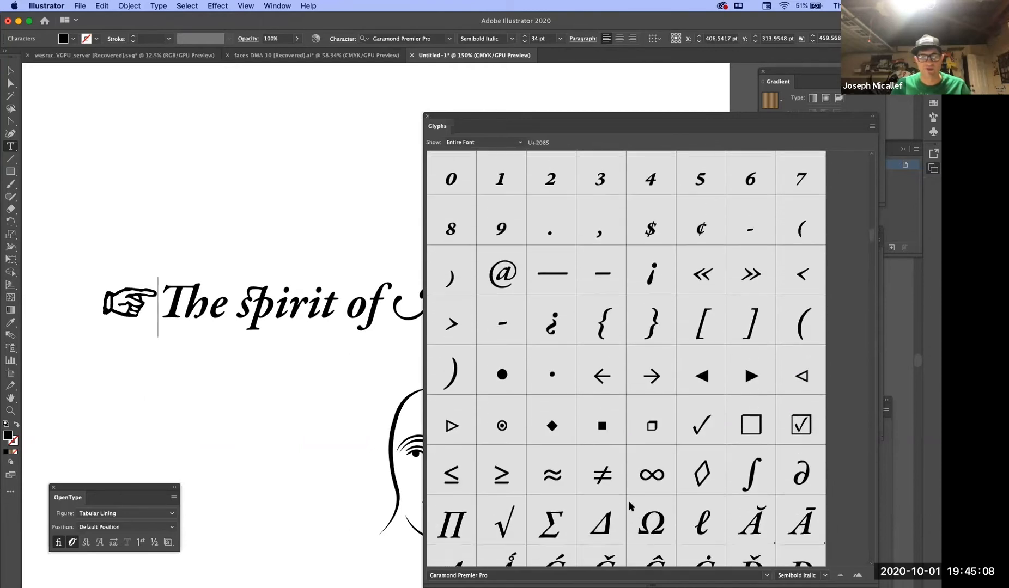
scroll(631, 507, "down", 16)
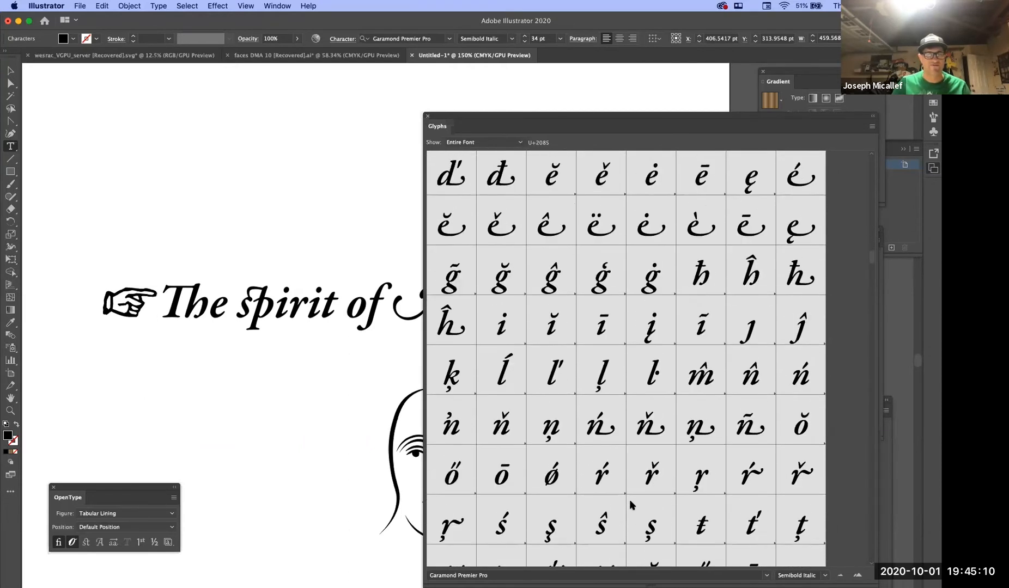
scroll(631, 506, "down", 3)
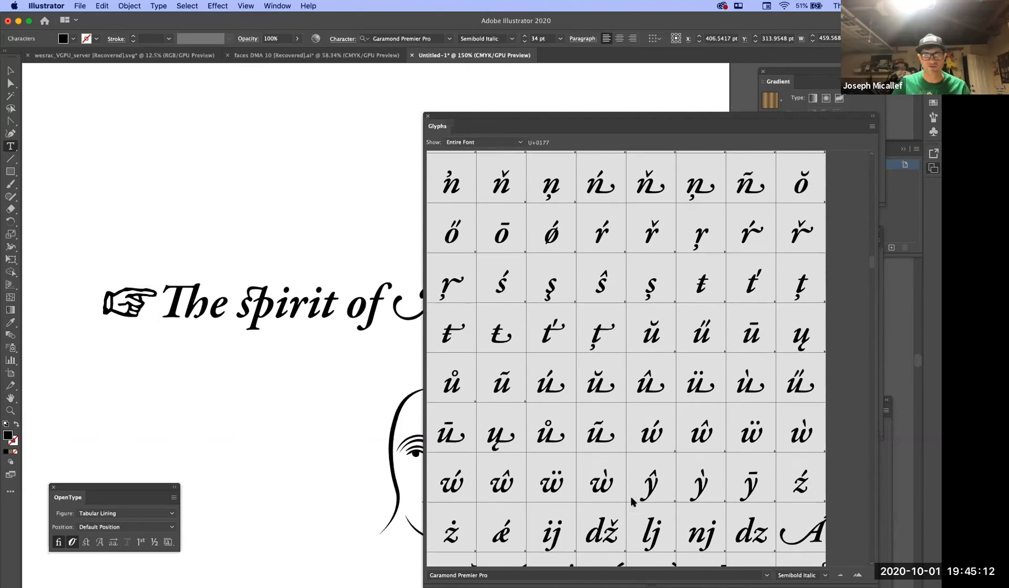
scroll(631, 504, "down", 1)
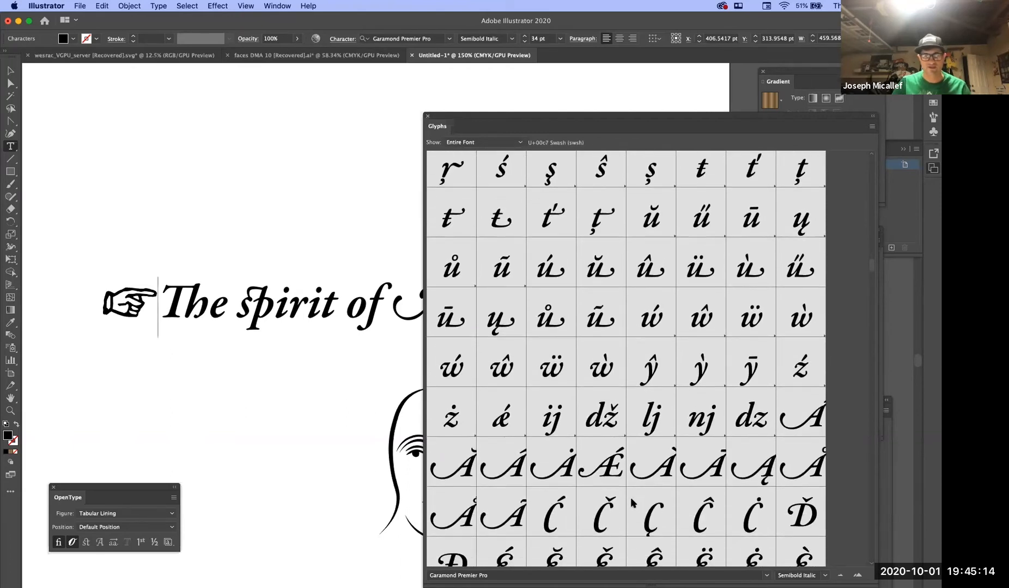
scroll(631, 504, "down", 2)
scroll(630, 498, "down", 7)
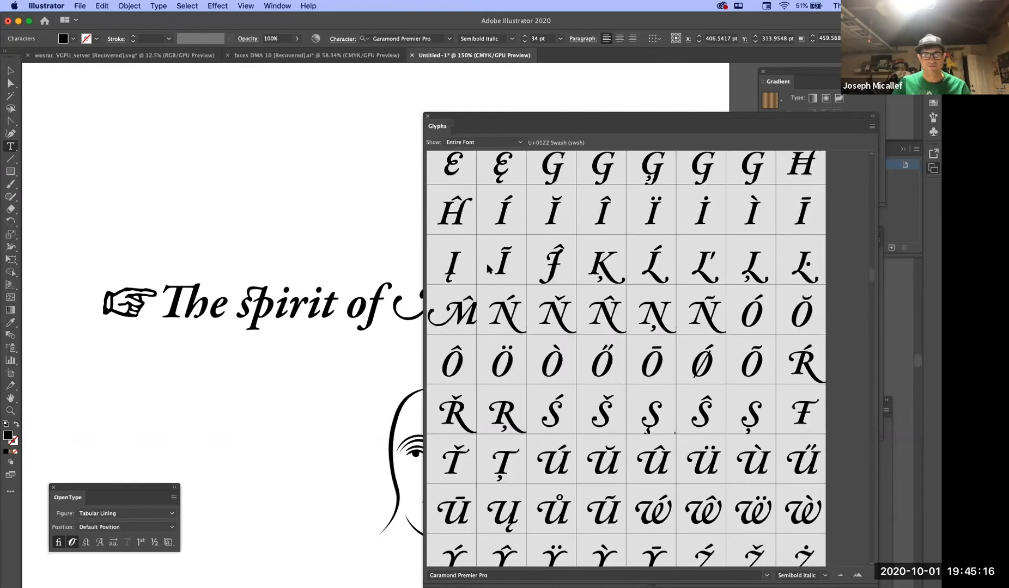
Filter the Glyphs panel to Swash and to Stylistic Set 3 to examine those characters
left_click(480, 142)
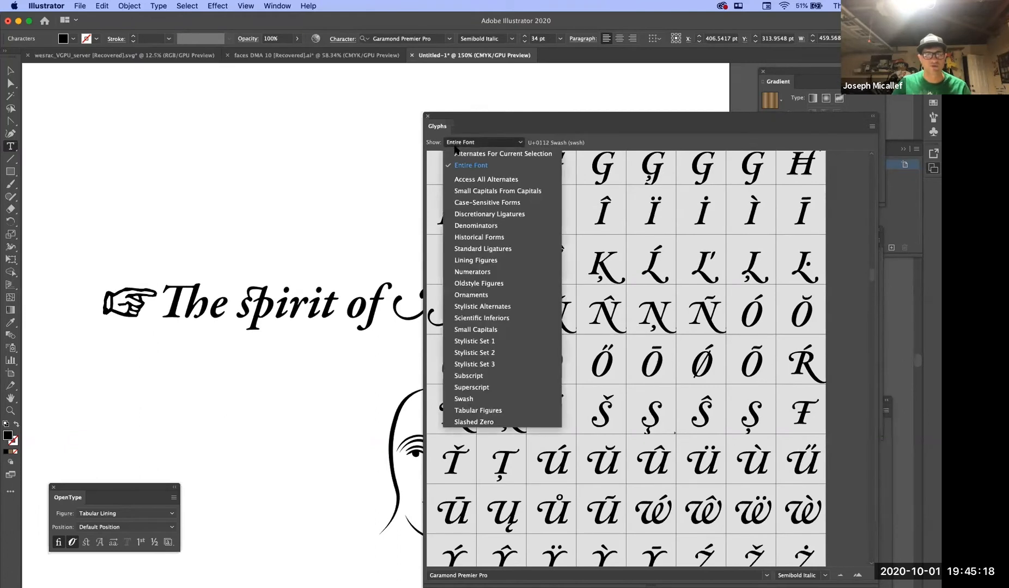
left_click(492, 398)
scroll(493, 203, "down", 1)
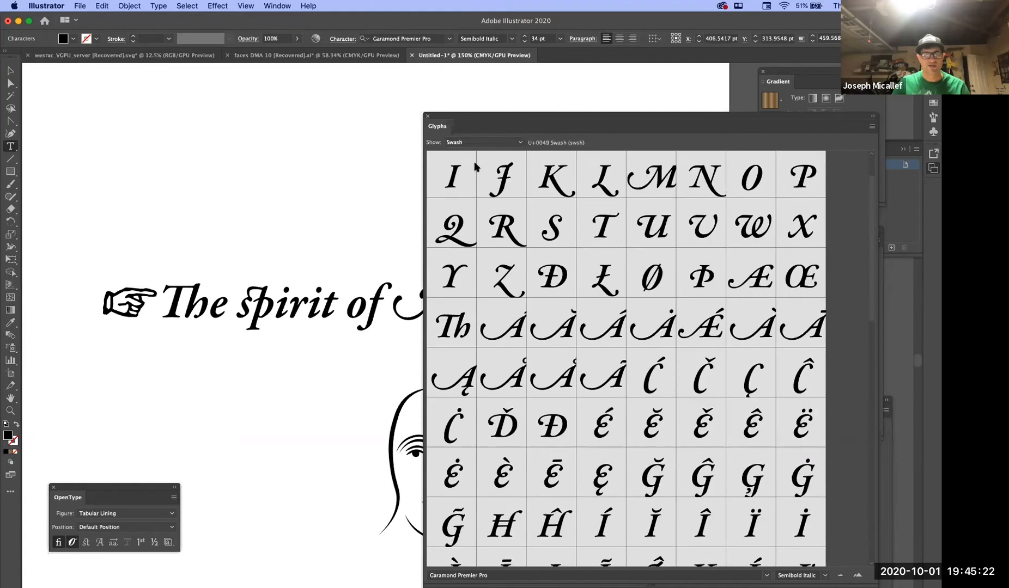
left_click(467, 144)
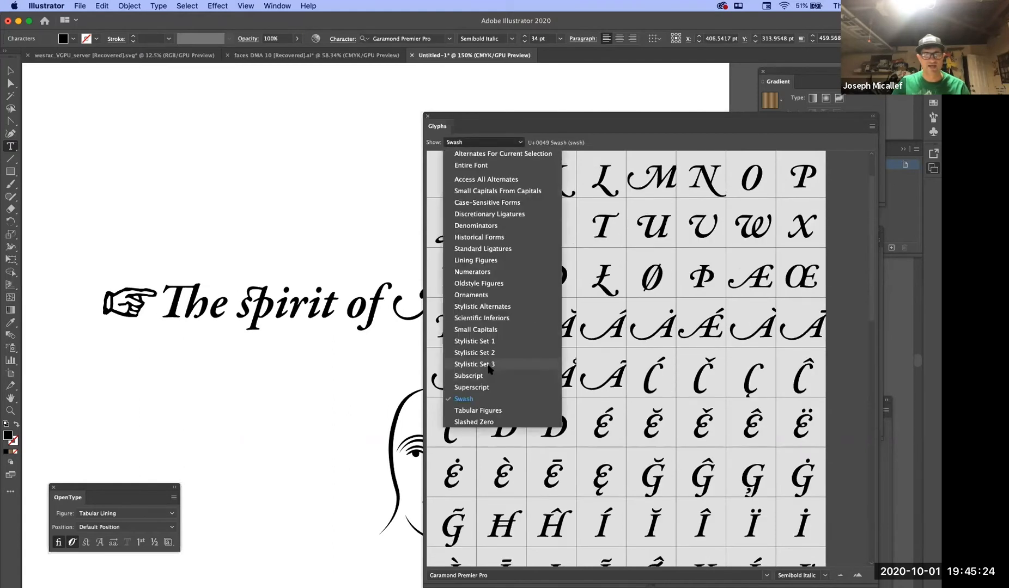
left_click(490, 365)
Filter the Glyphs panel to Stylistic Alternates and to Standard Ligatures to examine their characters
left_click(467, 143)
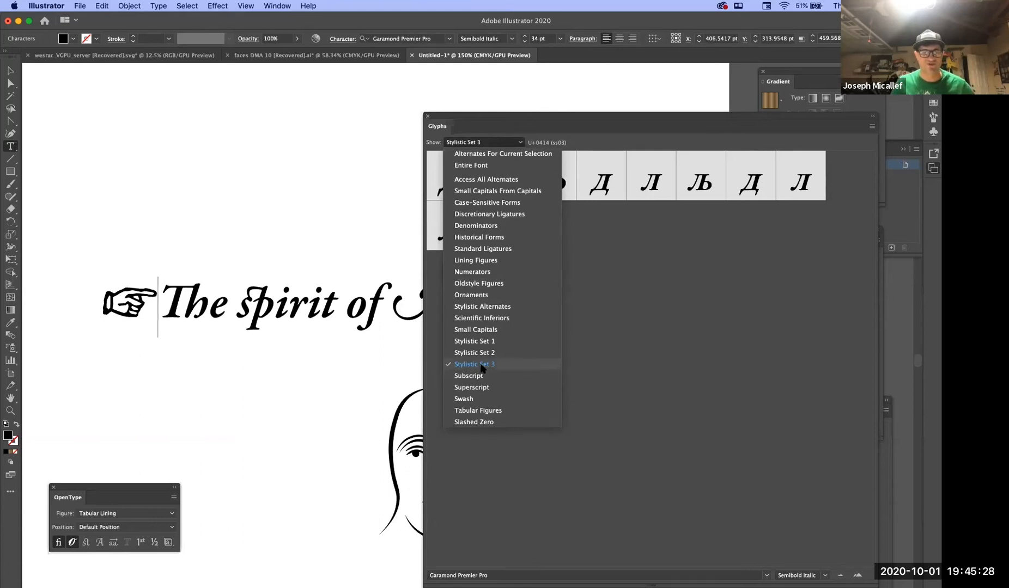
left_click(486, 307)
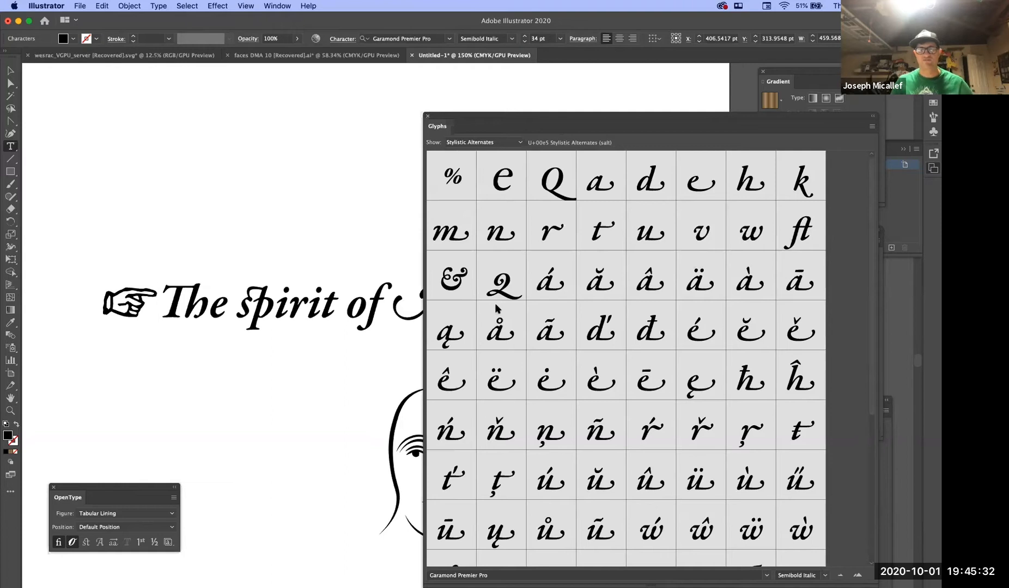
scroll(613, 505, "down", 2)
scroll(613, 508, "up", 2)
left_click(476, 142)
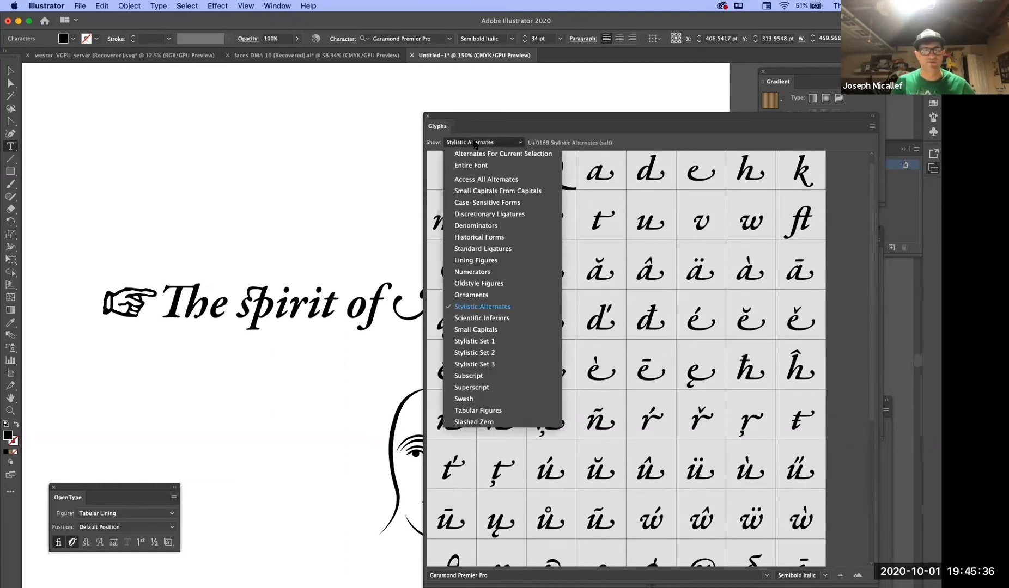
left_click(483, 249)
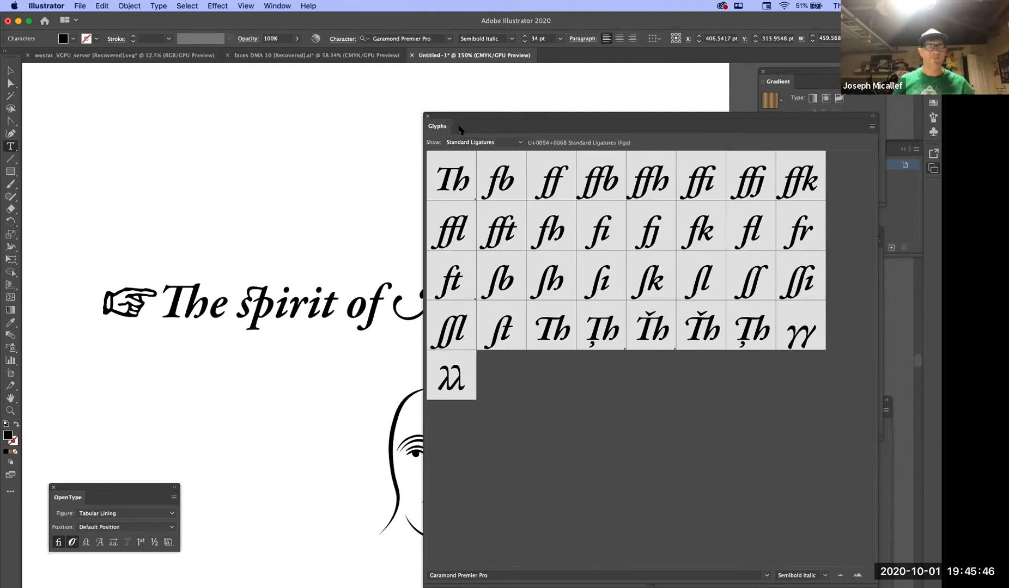
Move the Glyphs panel off the title and back up, and examine the Historical Forms and Case-Sensitive Forms
left_click_drag(461, 121, 730, 299)
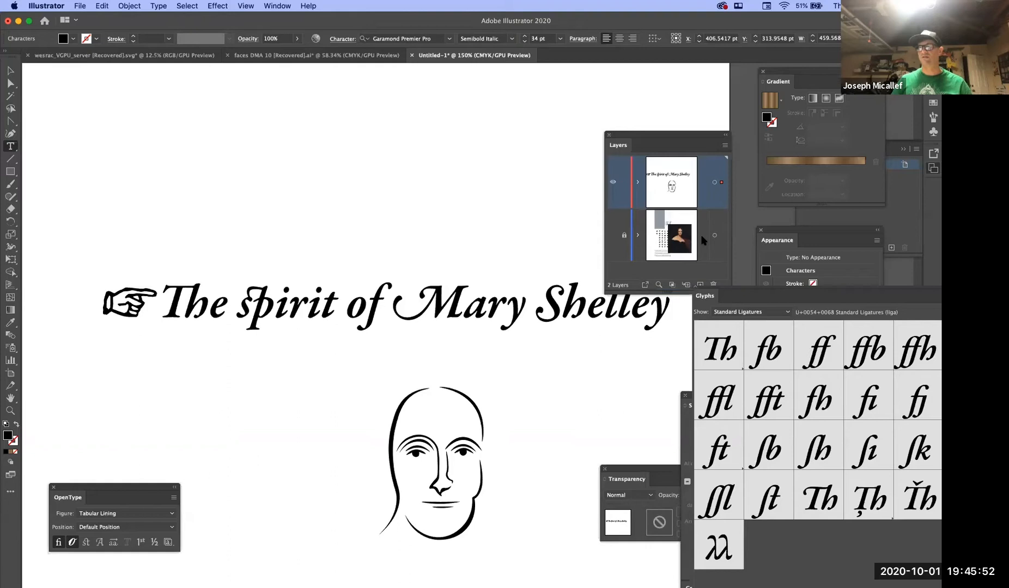
left_click_drag(703, 241, 517, 114)
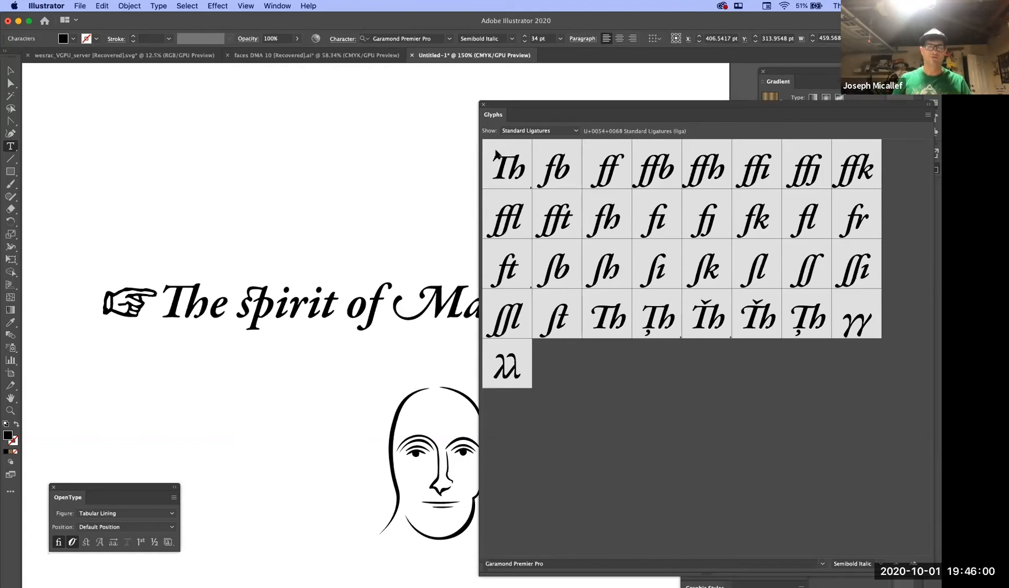
left_click(532, 131)
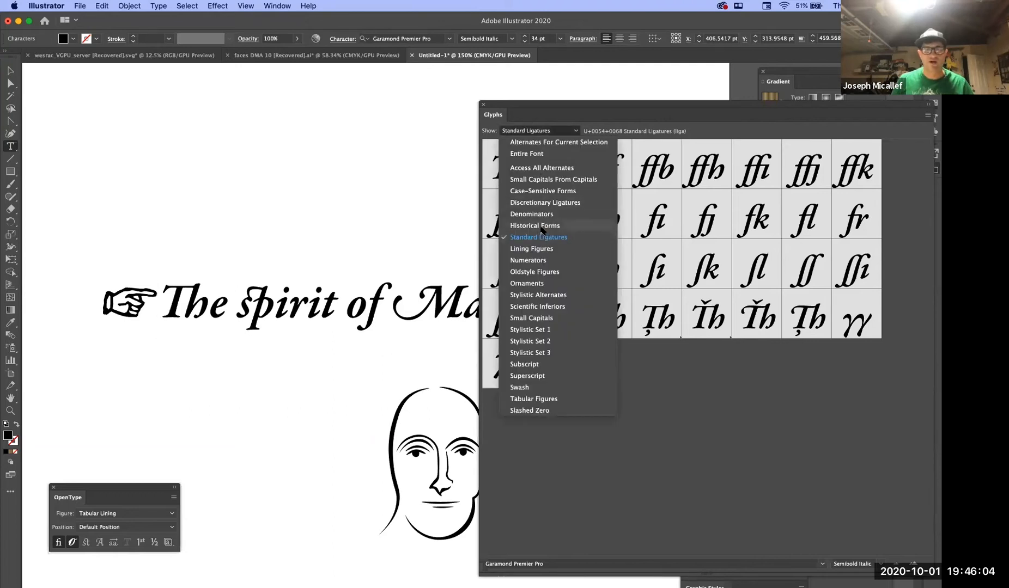
left_click(540, 226)
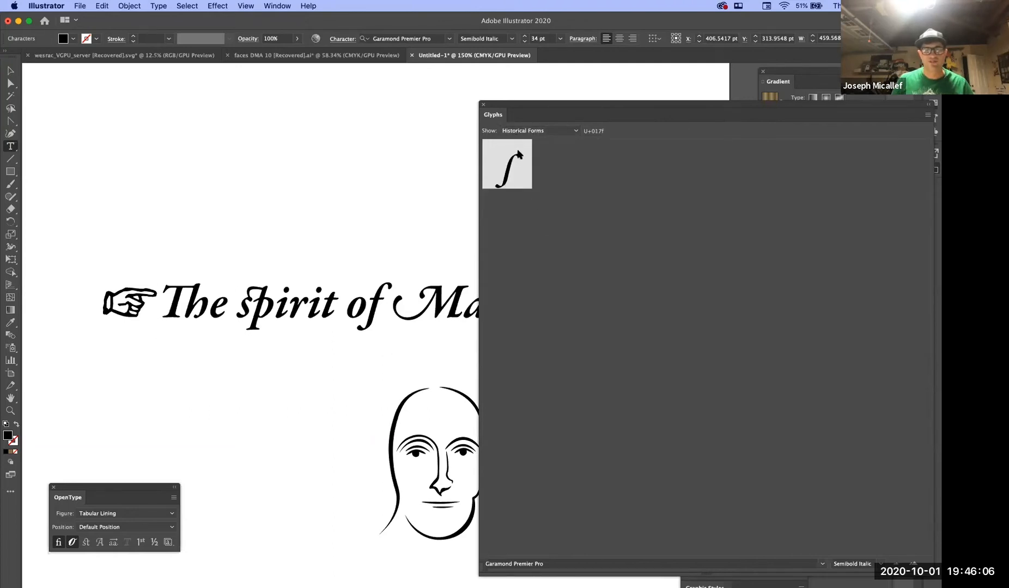
left_click(528, 131)
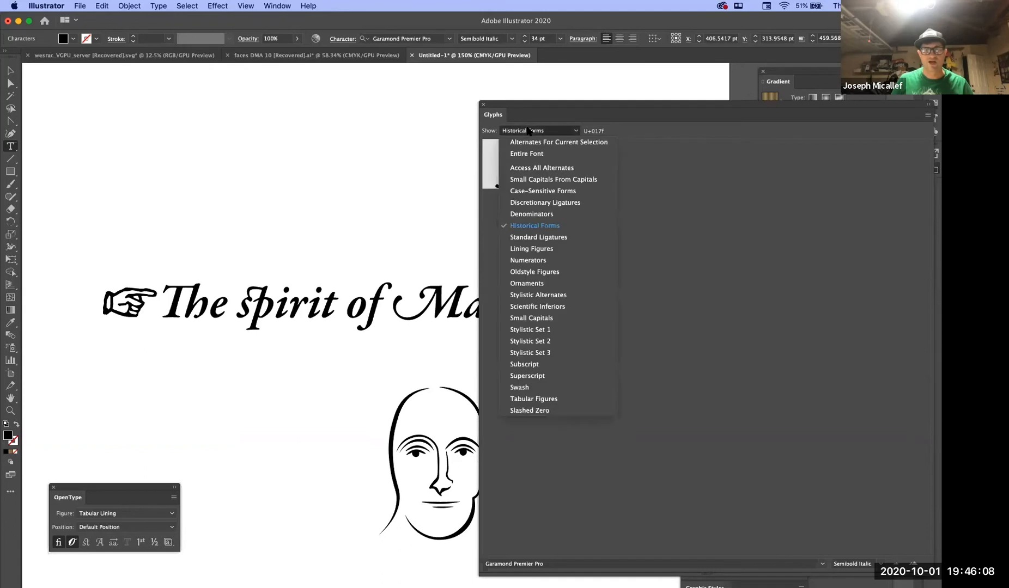
left_click(565, 192)
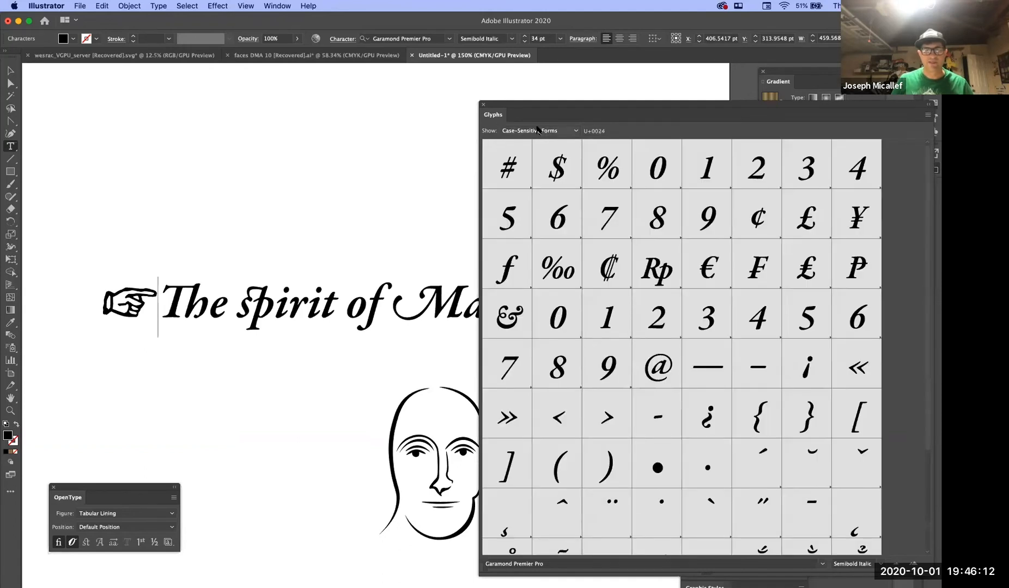
Move the title higher above the face and clear the Glyphs and Layers panels away from the artwork
left_click(538, 131)
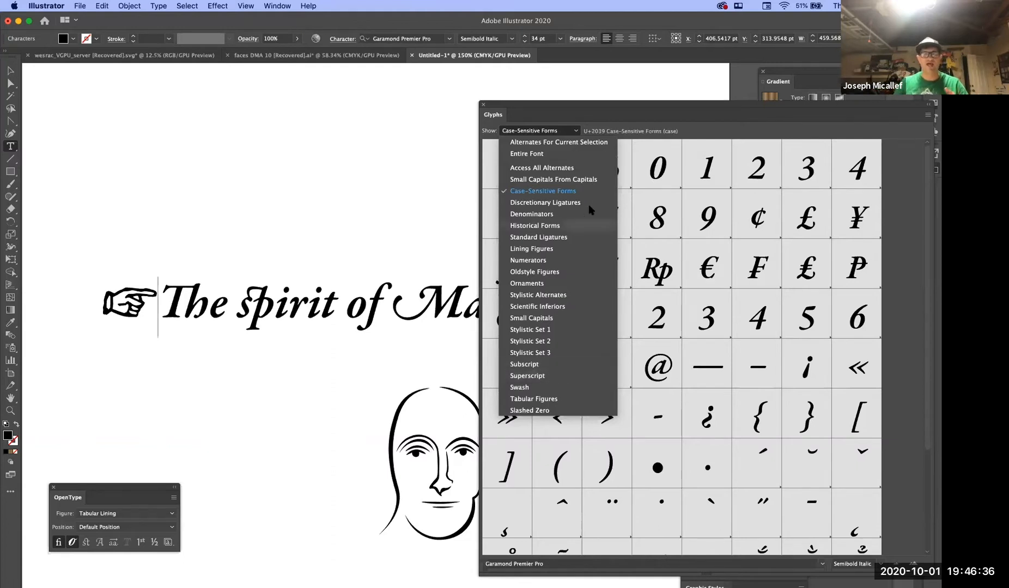
left_click_drag(612, 112, 604, 252)
mouse_move(424, 428)
left_mouse_down()
mouse_move(256, 462)
mouse_move(360, 382)
mouse_move(258, 412)
left_mouse_up()
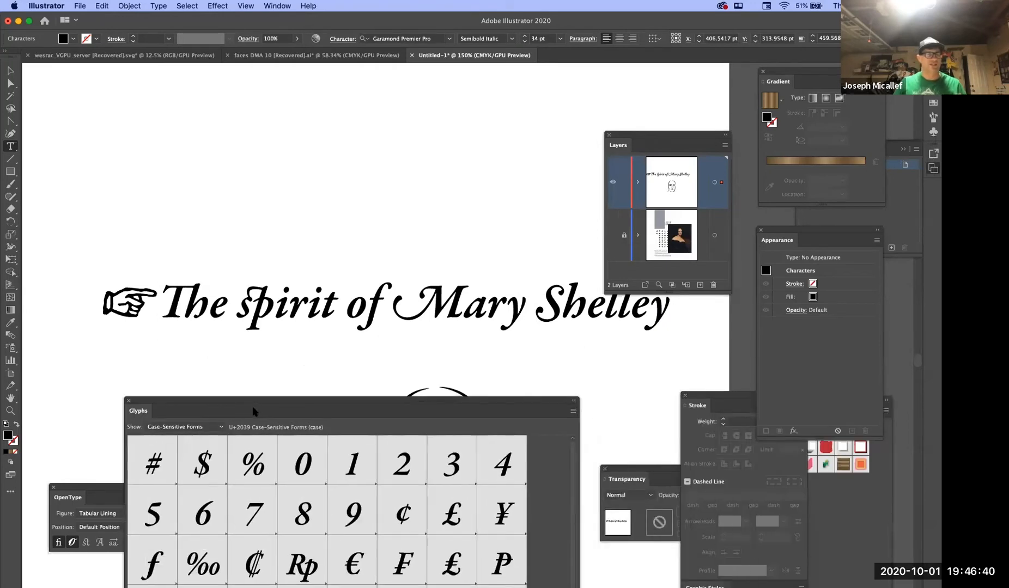
left_click(7, 70)
left_click_drag(219, 409, 619, 447)
left_click_drag(382, 251, 320, 111)
mouse_move(626, 143)
left_mouse_down()
mouse_move(804, 438)
mouse_move(795, 443)
left_mouse_up()
left_click_drag(569, 452, 742, 467)
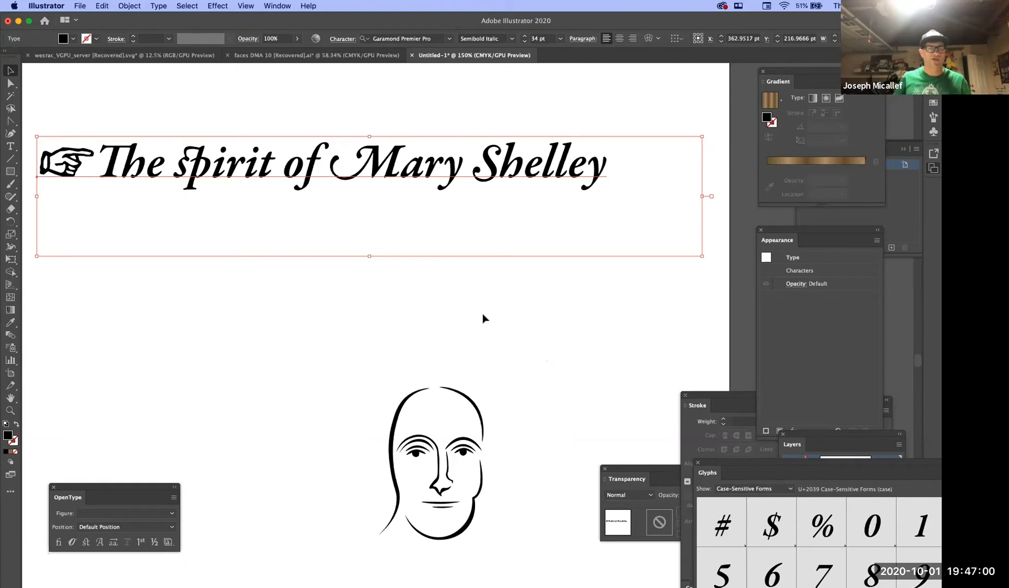
Copy "Mary Shelley" from the title and delete it, leaving "The spirit of"
left_click(10, 146)
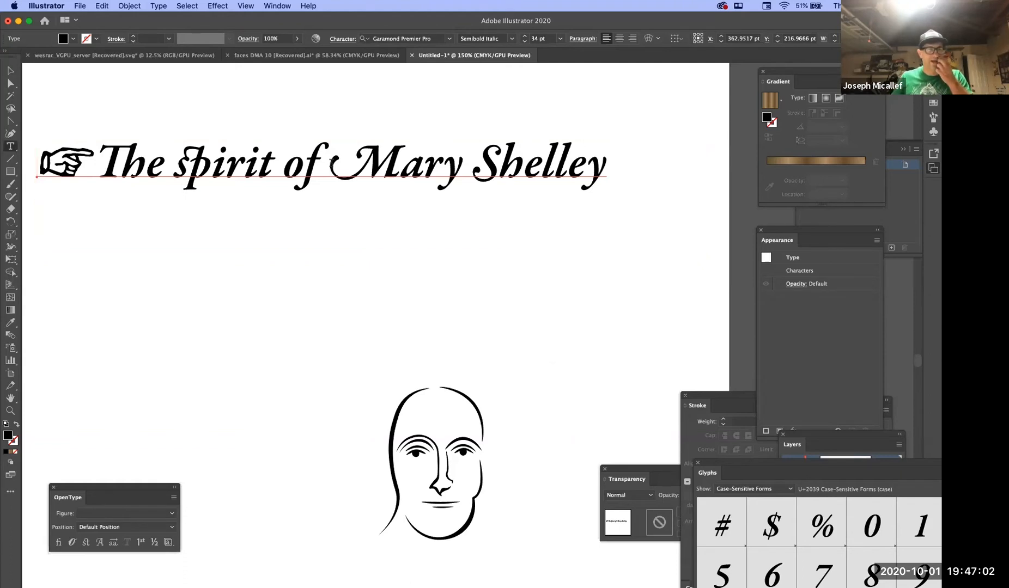
left_click_drag(333, 165, 618, 195)
key("super+c")
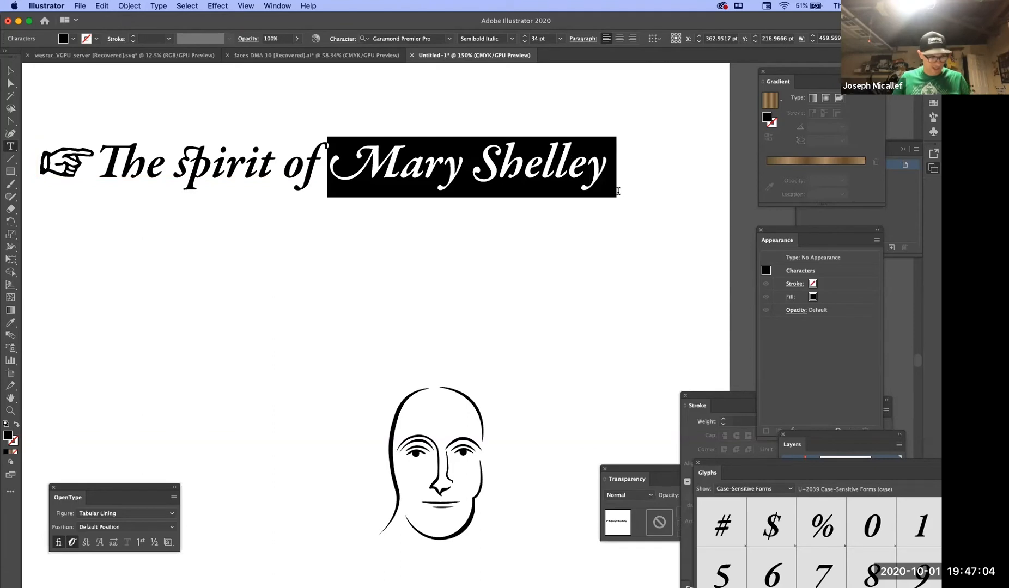
key("BackSpace")
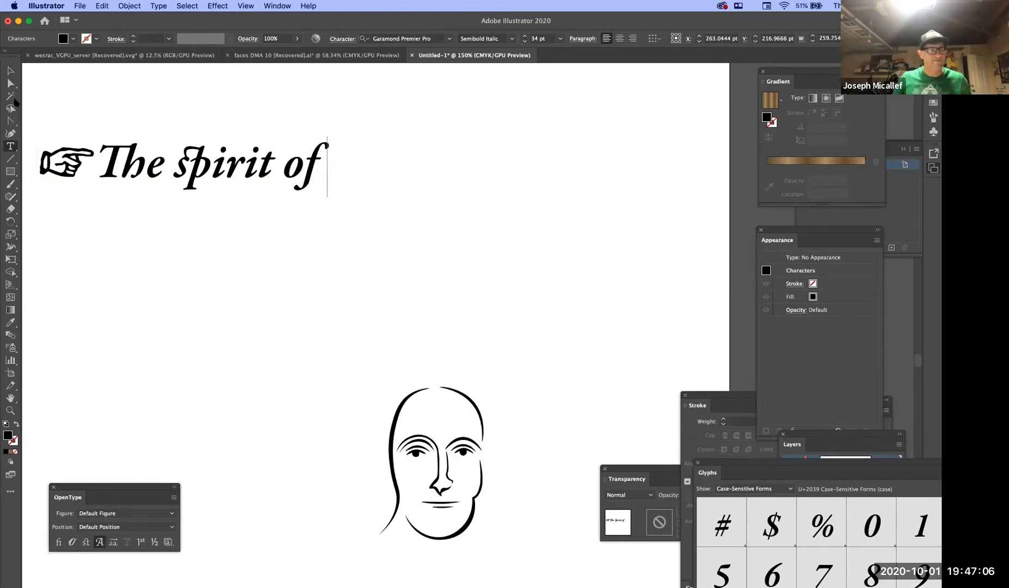
left_click(10, 146)
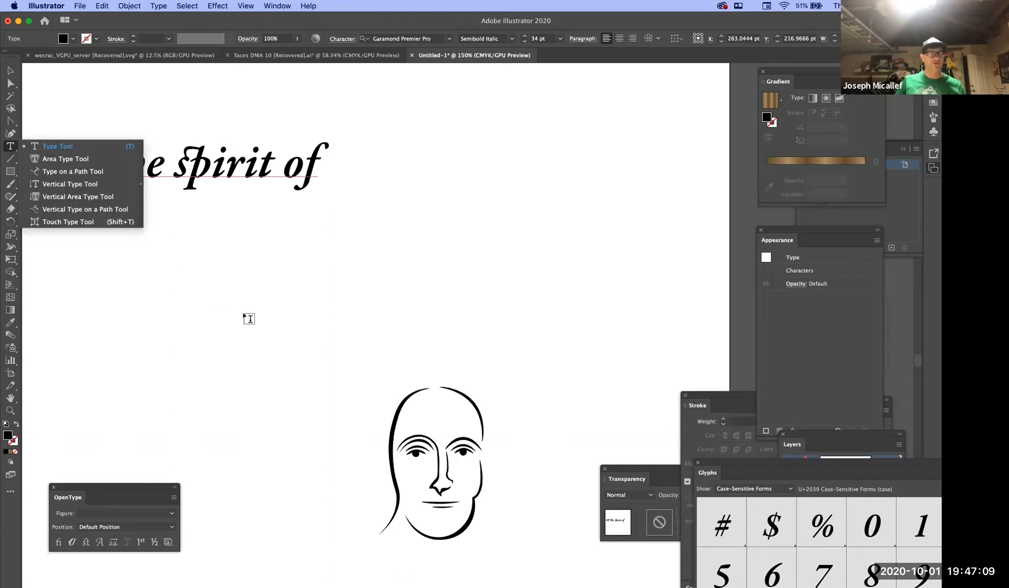
left_click(234, 264)
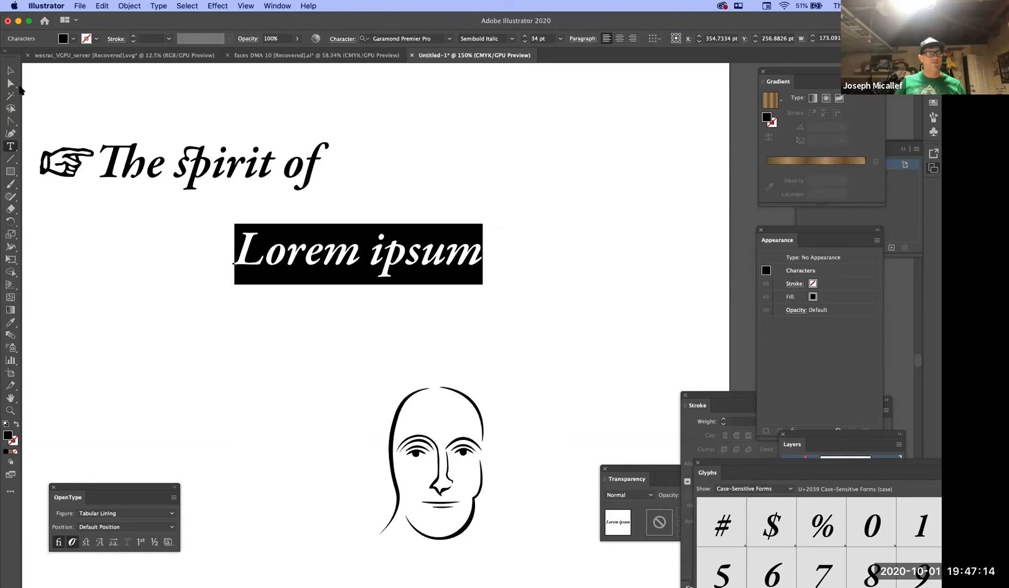
left_click(10, 71)
left_click_drag(271, 260, 223, 297)
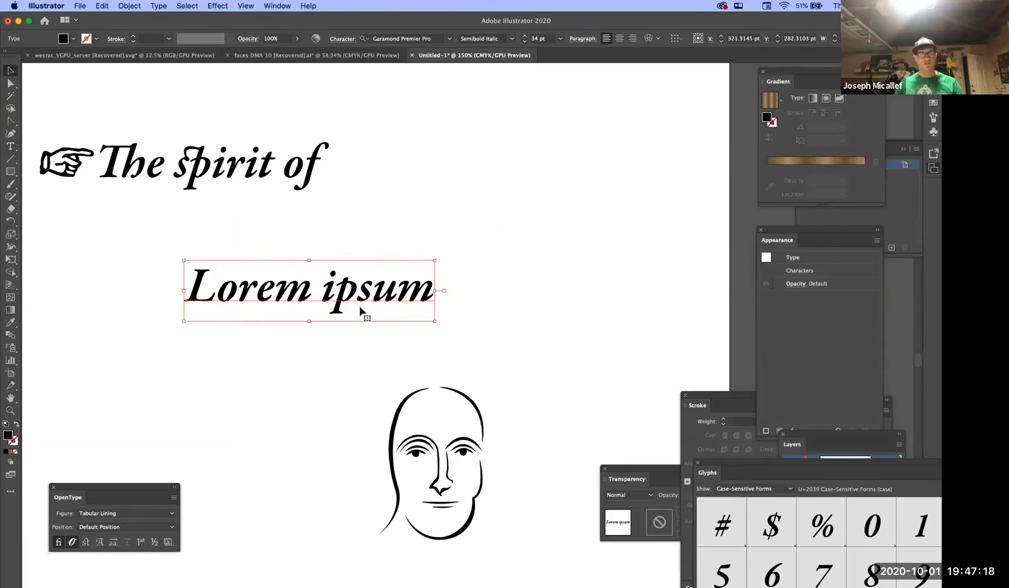
key("Delete")
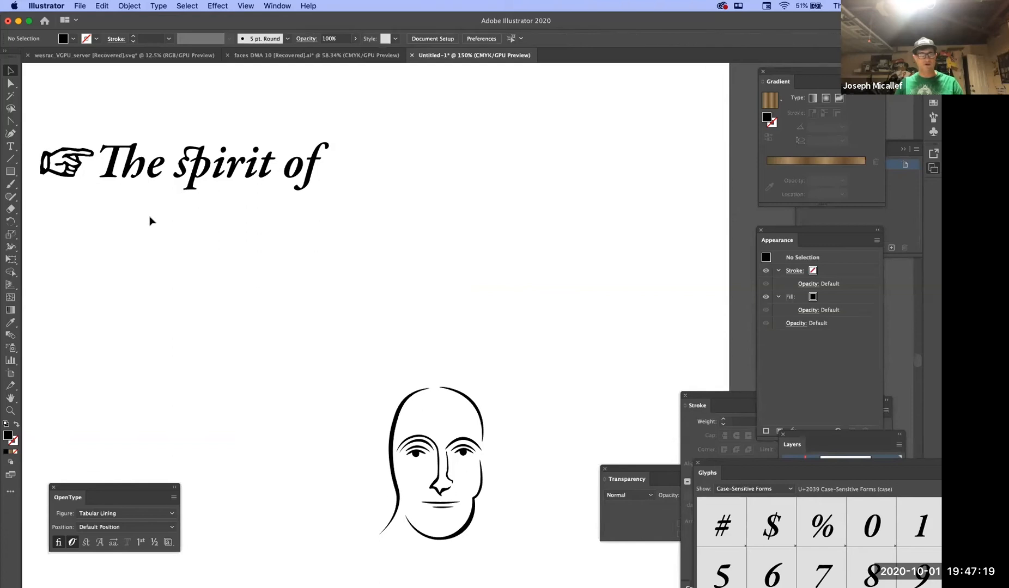
Place the copied "Mary Shelley" as a separate point-type line, indented just below "The spirit of"
left_click(11, 133)
left_click(10, 146)
left_click(155, 252)
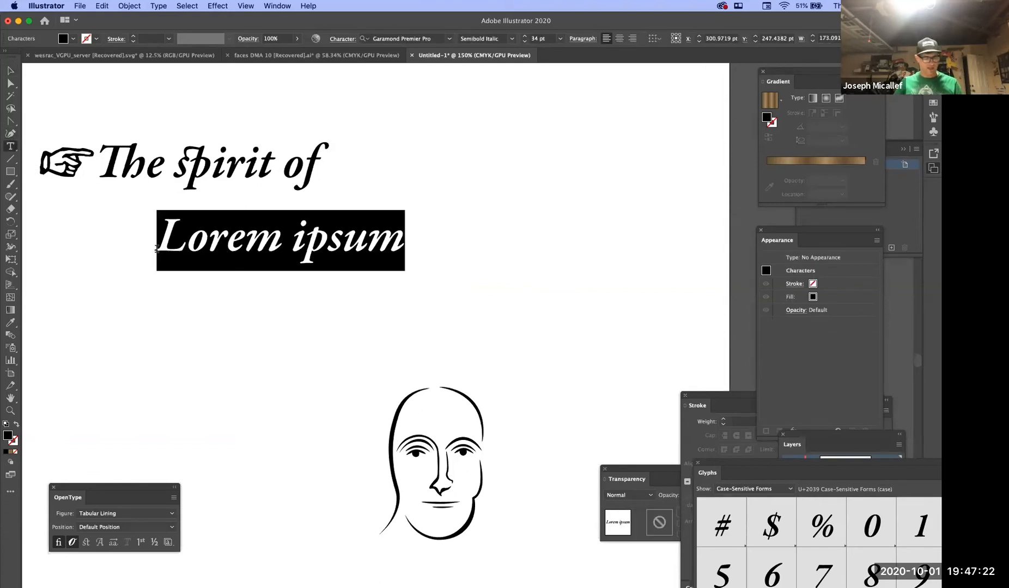
key("super+v")
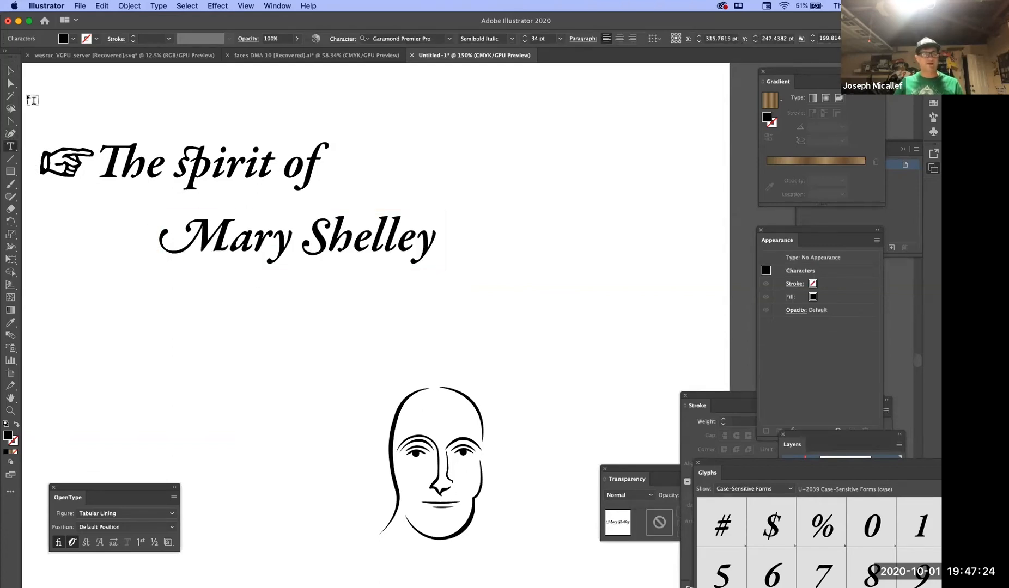
left_click(11, 70)
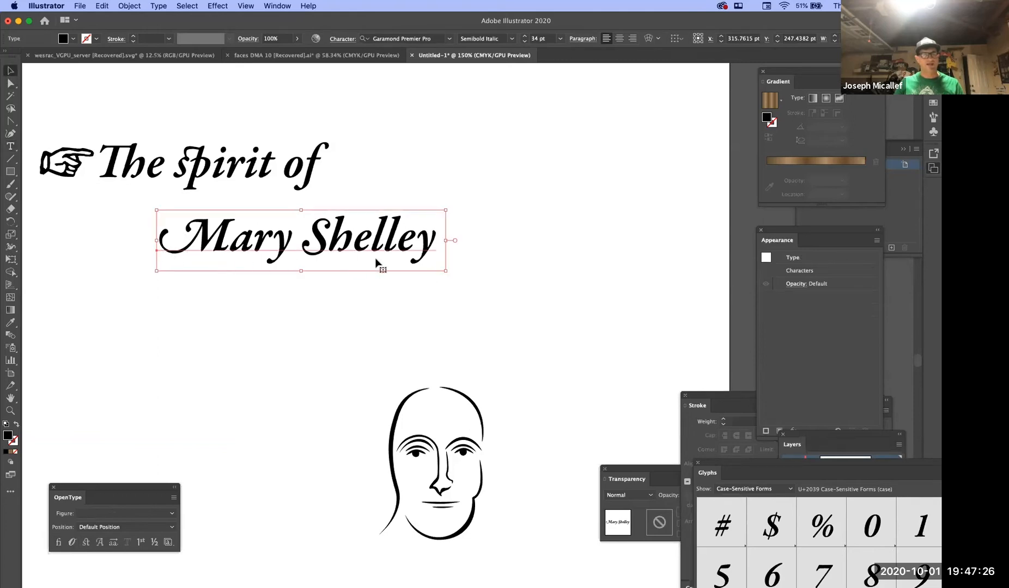
Draw an empty area-type box below the title, beside the face, and paste "Mary Shelley" into it
key("t")
key("super+shift+a")
left_click_drag(71, 258, 173, 436)
left_click_drag(249, 481, 302, 530)
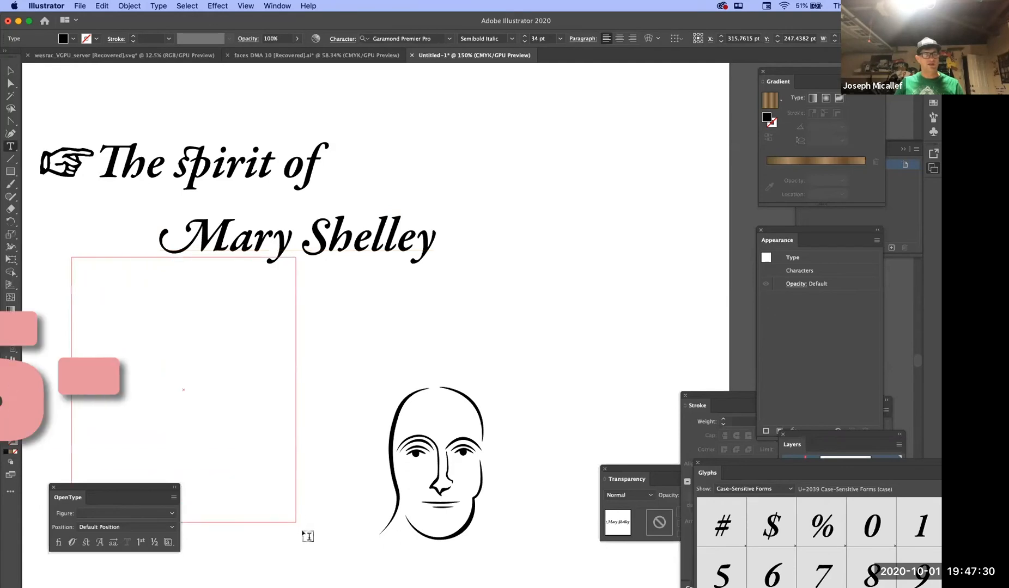
key("BackSpace")
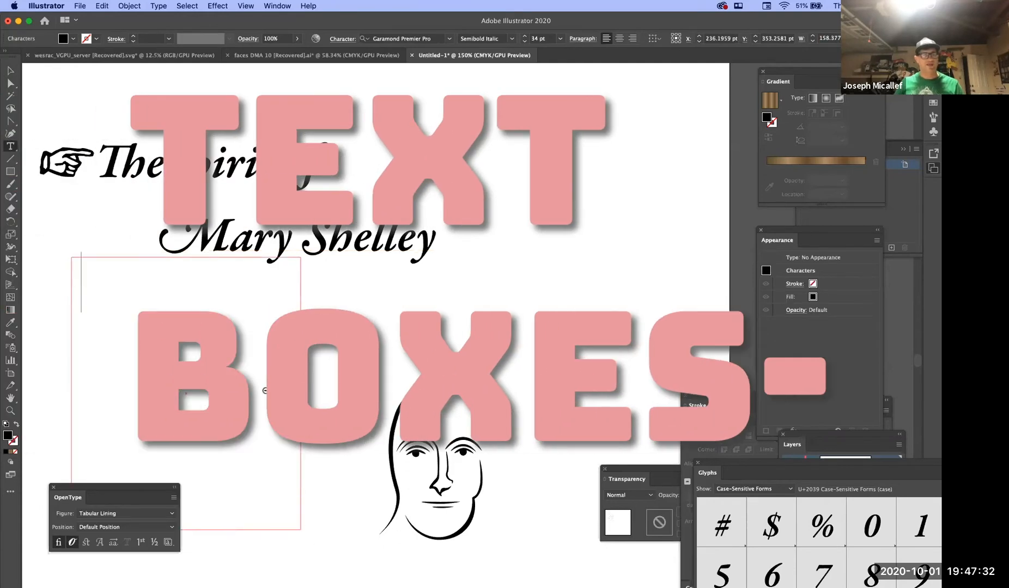
key("super+minus")
key("super+minus")
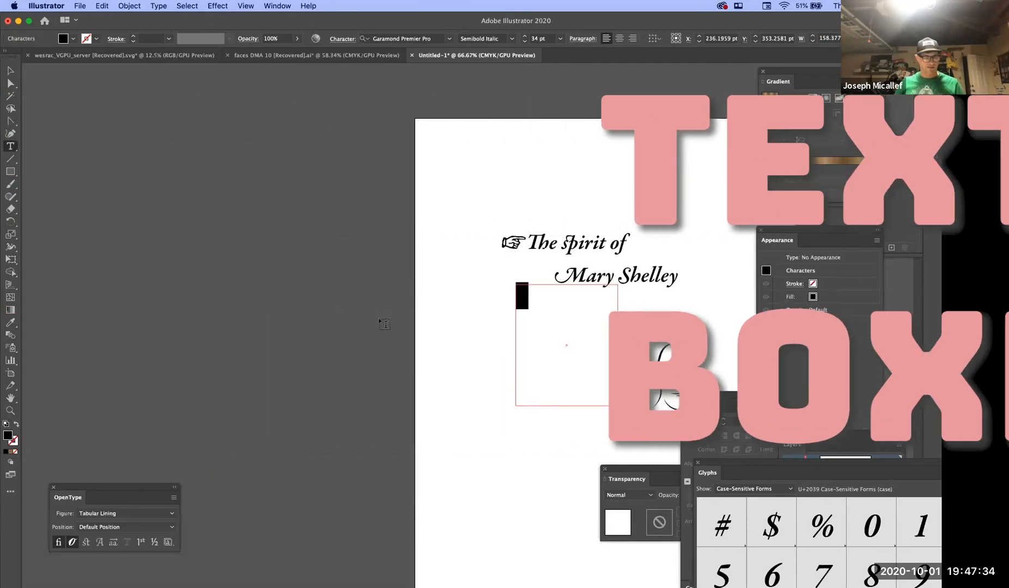
key("super+v")
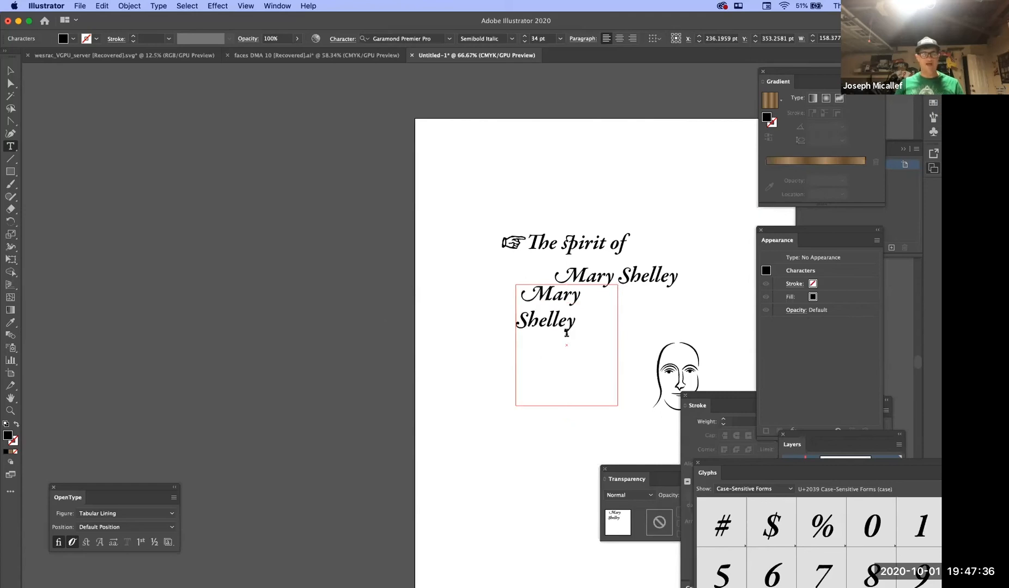
Fill the rest of the "Mary Shelley" area-type box with placeholder text and deselect it
left_click_drag(574, 331, 338, 240)
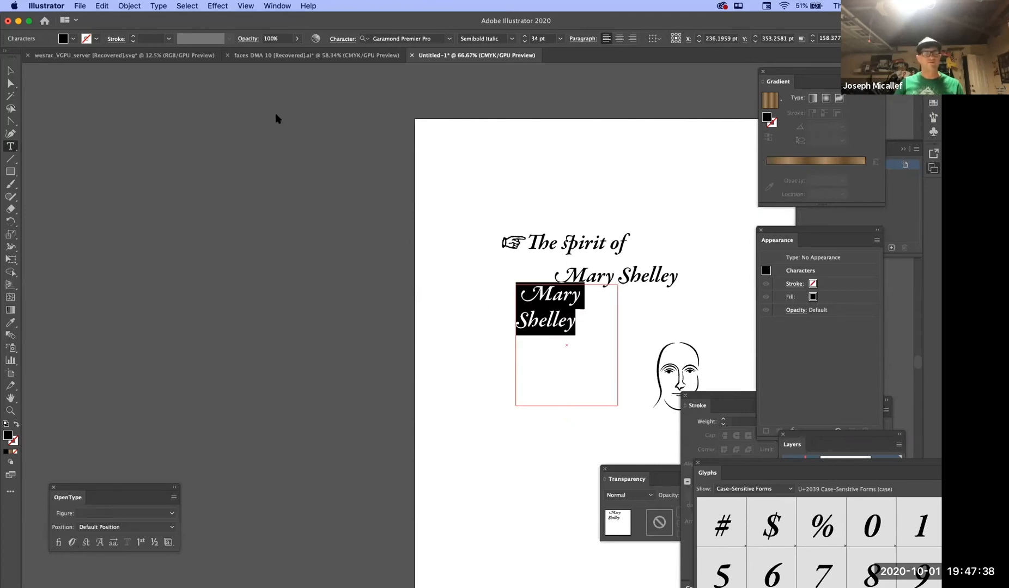
left_click(158, 5)
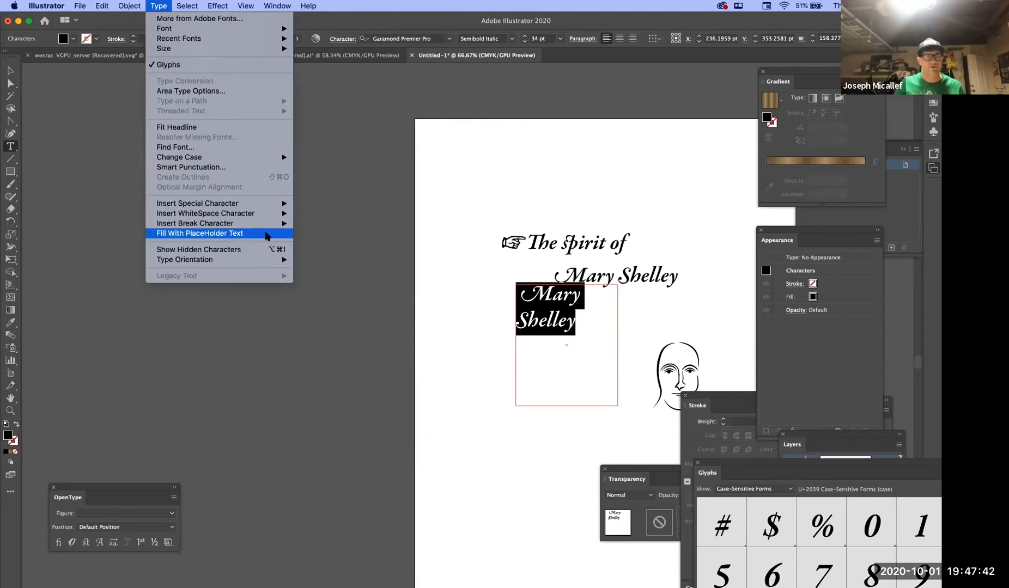
left_click(266, 233)
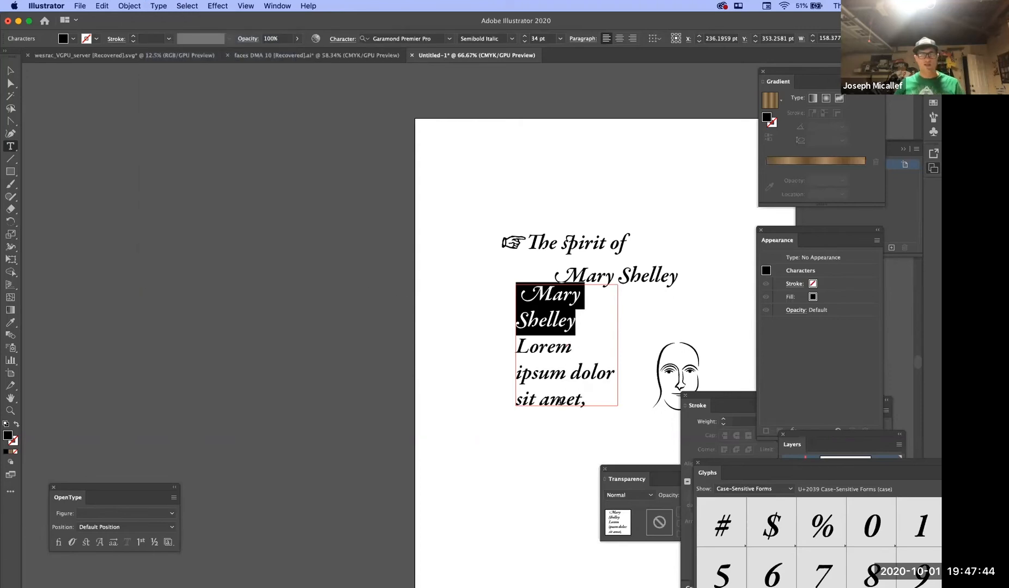
key("super")
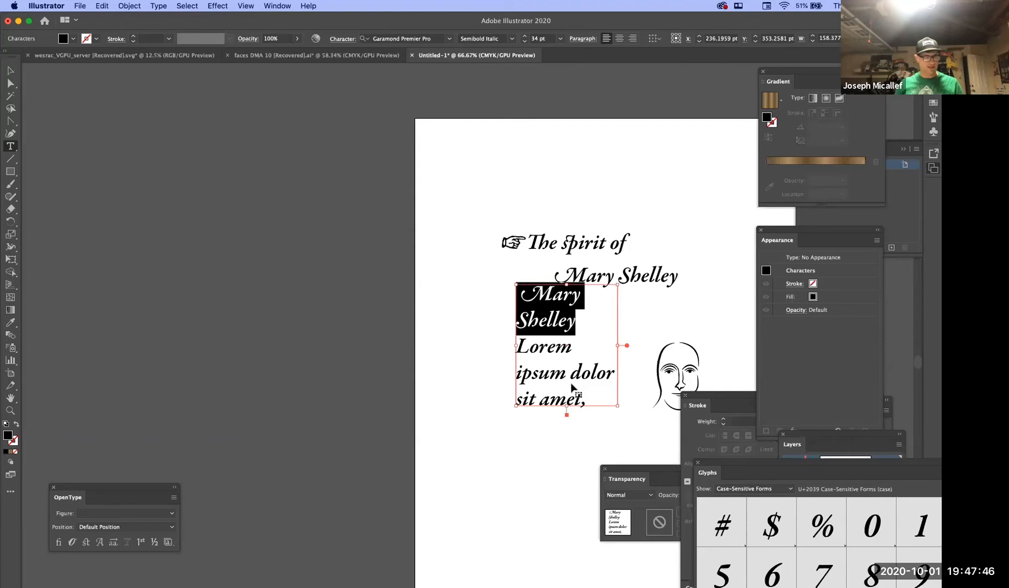
key("super+a")
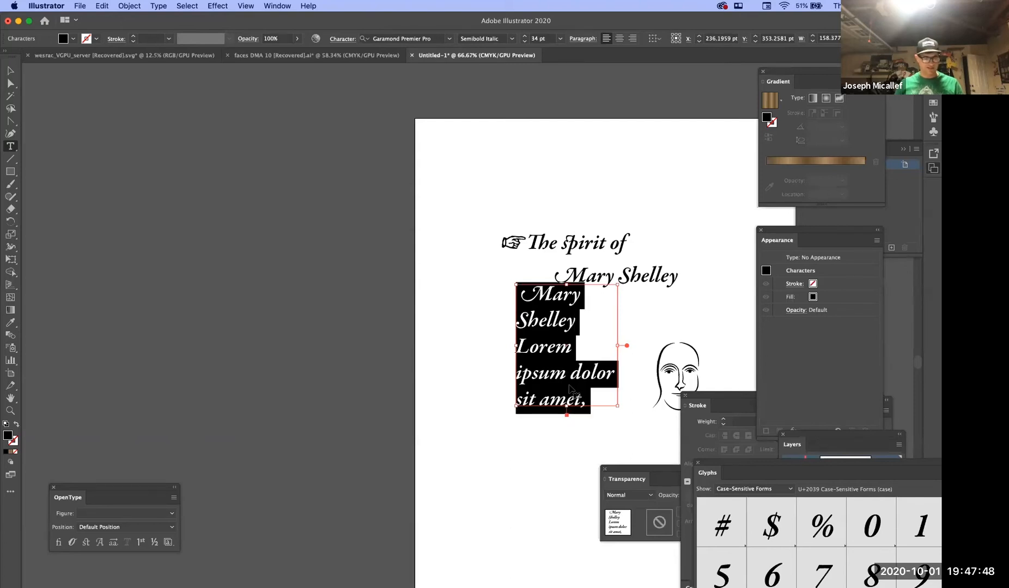
key("shift+super+a")
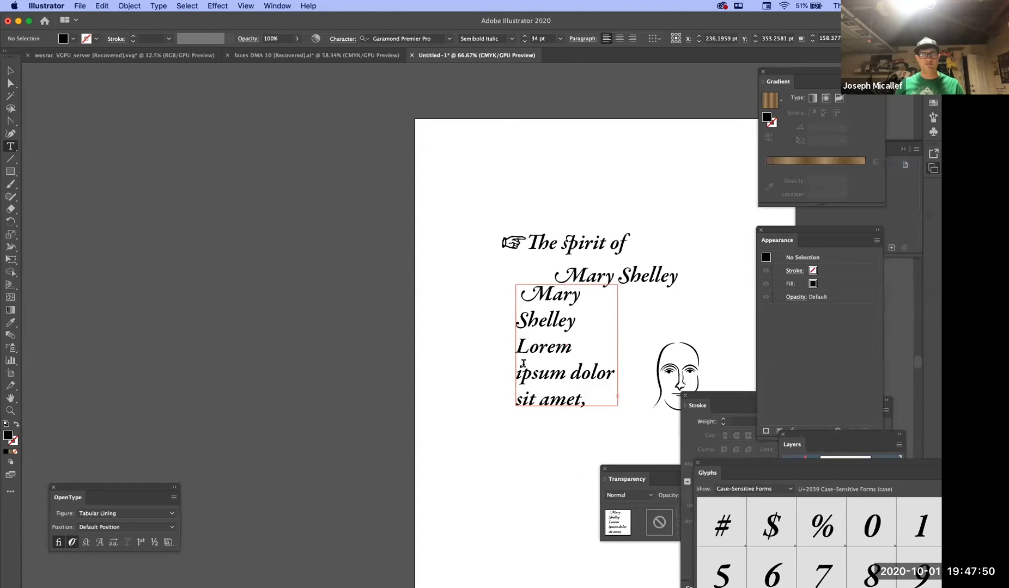
Move the area-type box away from the title toward the left edge of the artboard
left_click(10, 72)
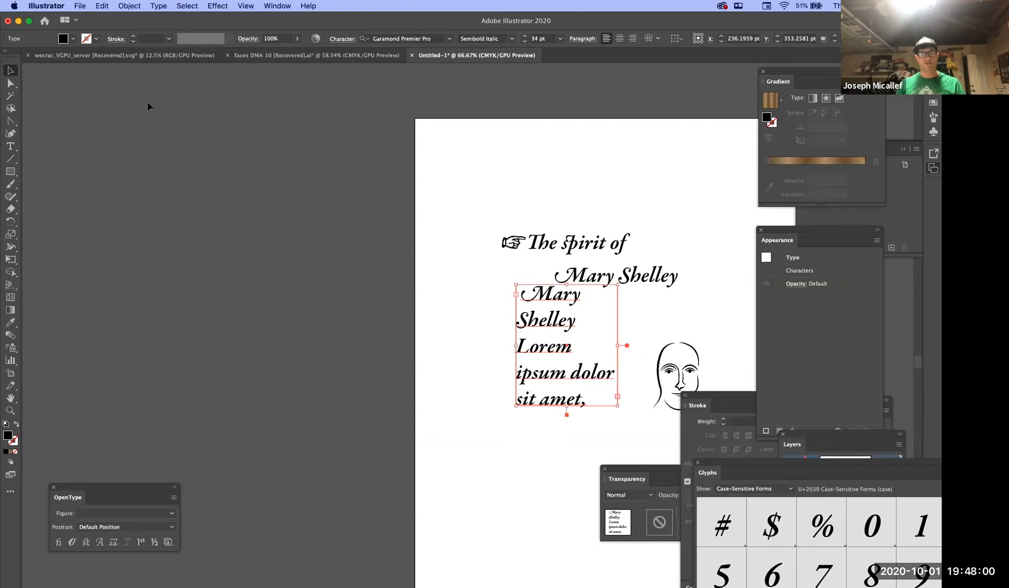
left_click_drag(543, 339, 472, 347)
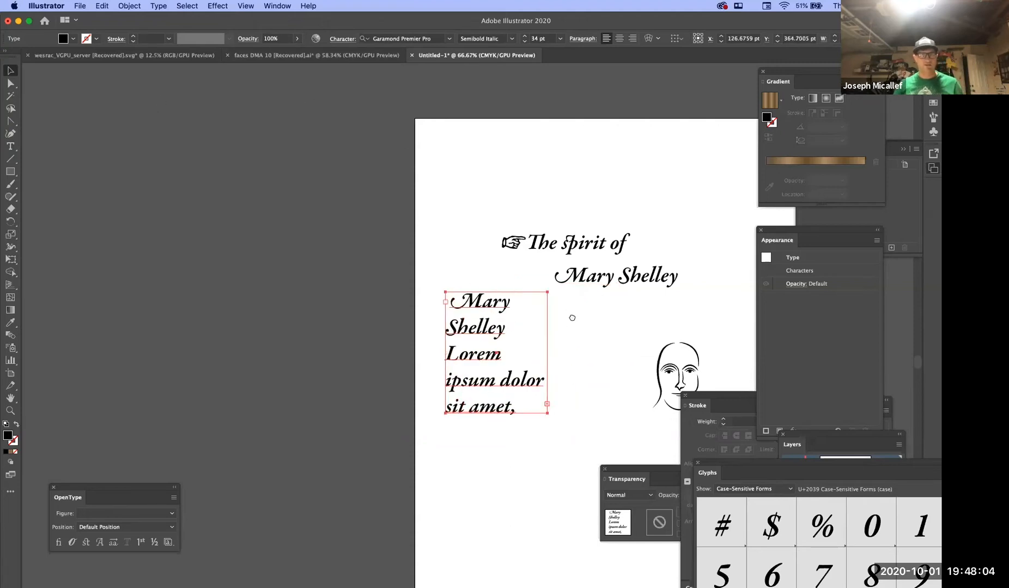
scroll(572, 318, "right", 13)
scroll(572, 318, "down", 5)
left_click_drag(195, 294, 206, 273)
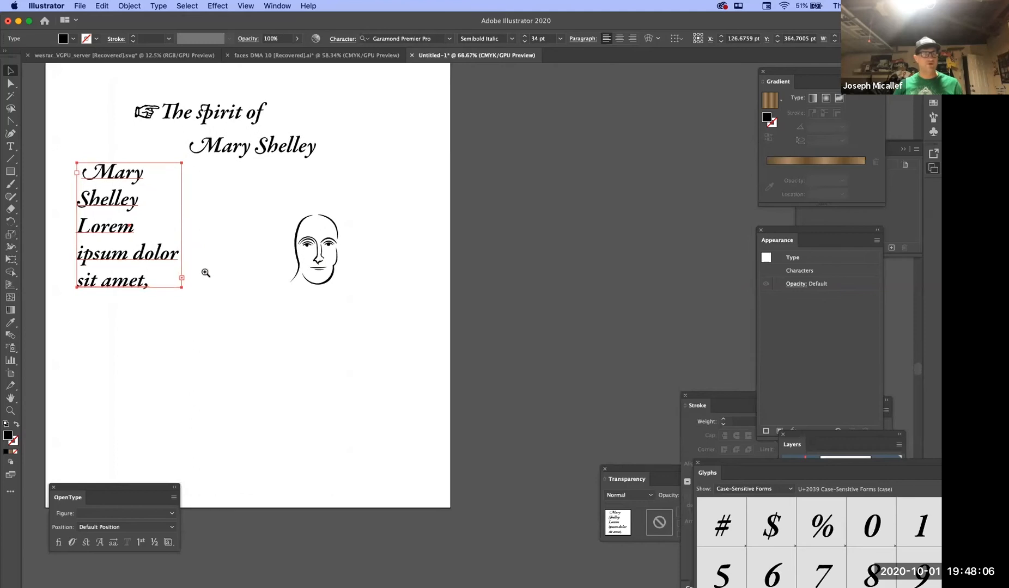
Load the overset text from the area-type box and thread it into a new tall box between that box and the face
left_click(10, 71)
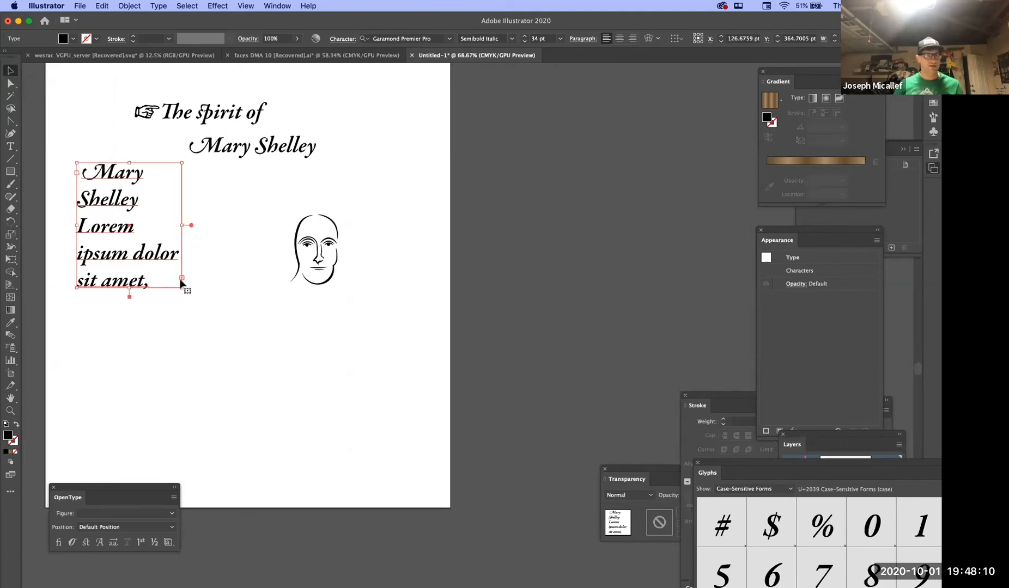
key("t")
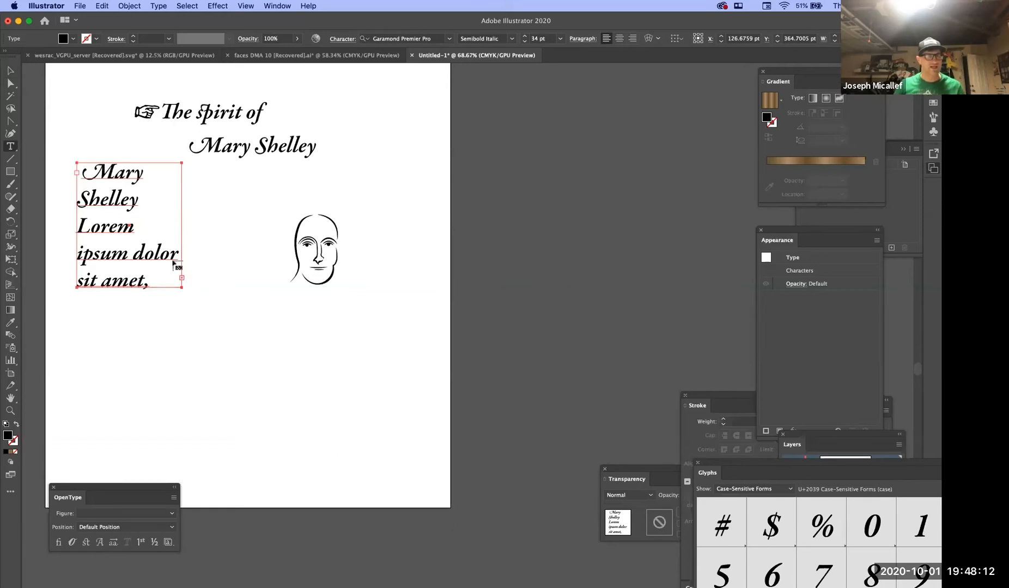
left_click(11, 71)
key("super+space")
left_click(190, 273, "super")
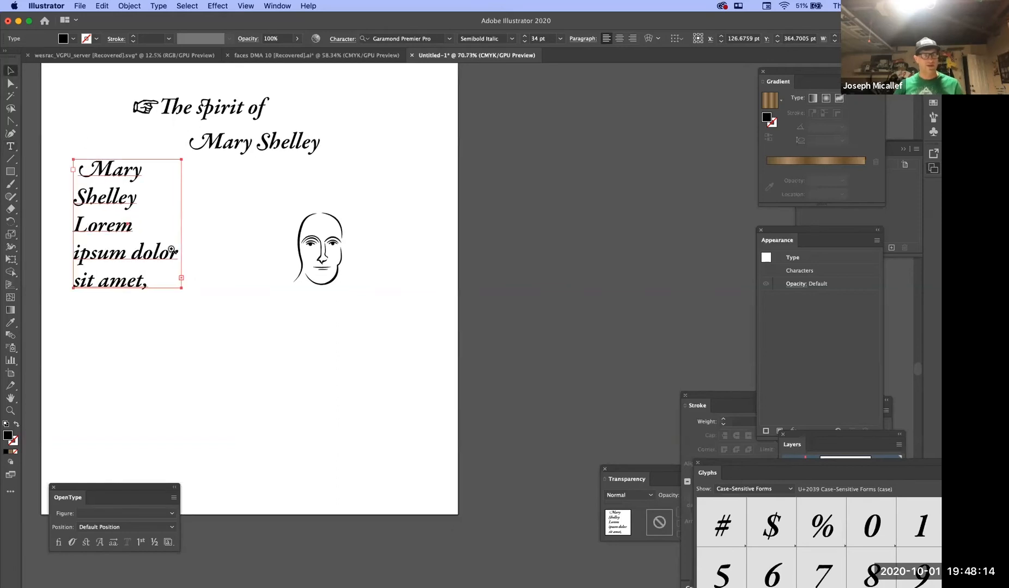
left_click(164, 250, "super")
left_click_drag(430, 327, 273, 297)
left_click(338, 371, "super")
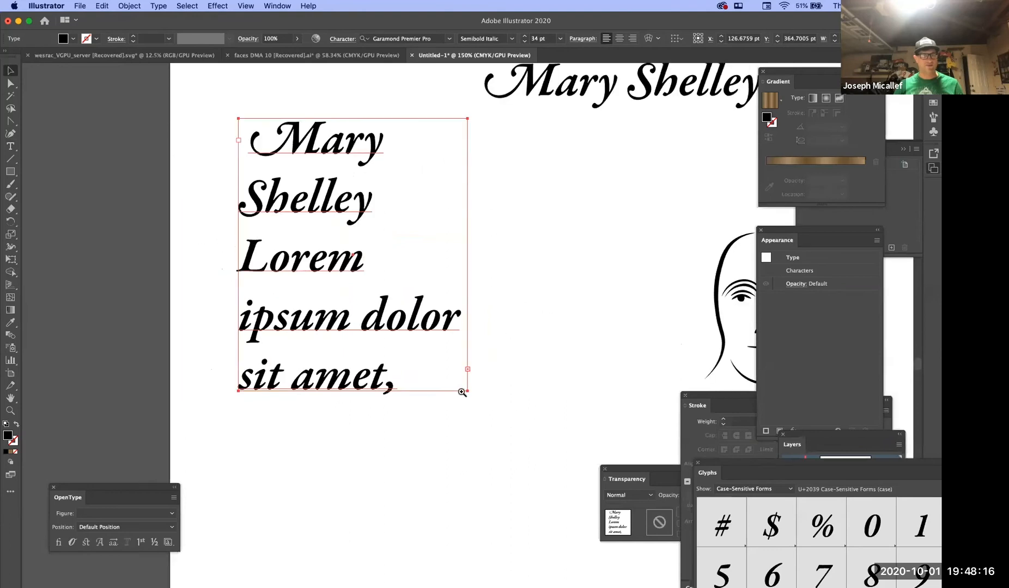
left_click(477, 378, "super")
left_click_drag(495, 338, 449, 439)
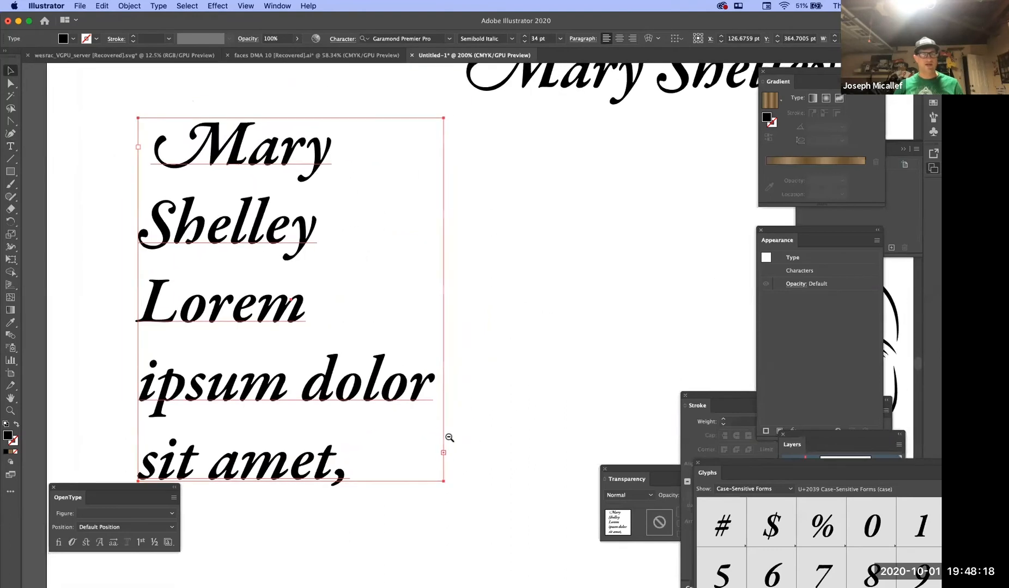
left_click(450, 439, "alt+super")
left_click_drag(486, 371, 341, 400)
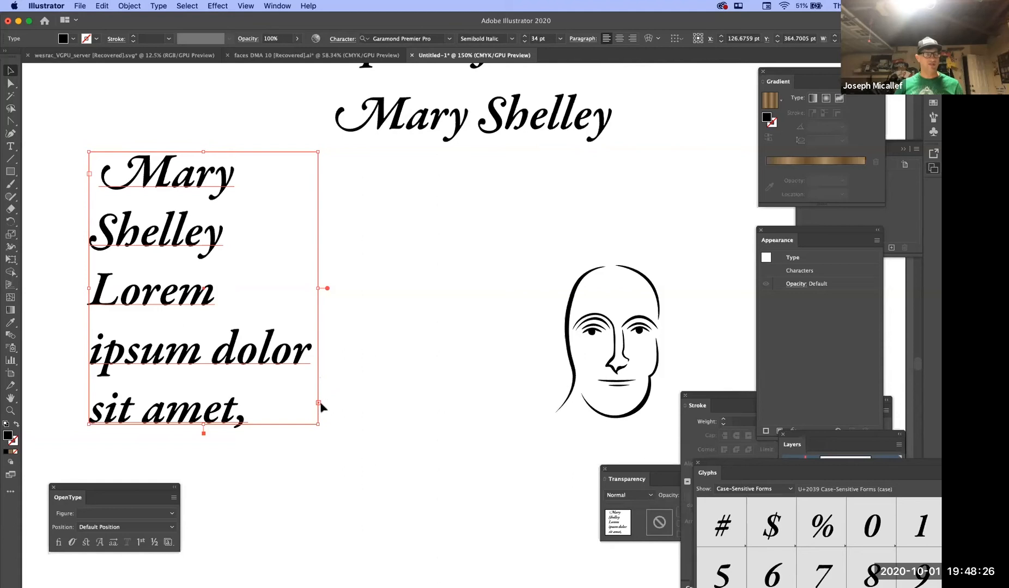
key("t")
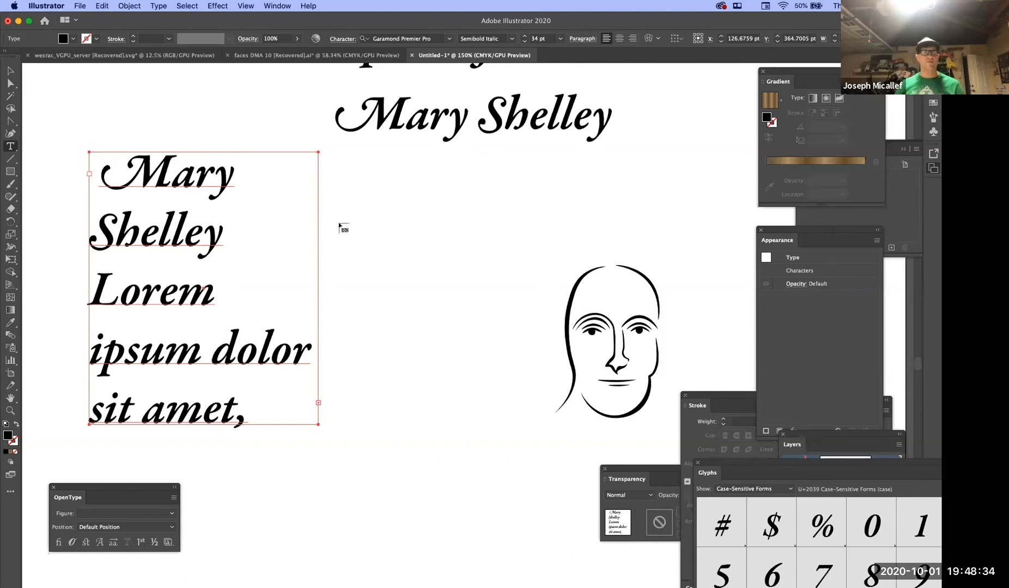
left_click_drag(337, 222, 529, 556)
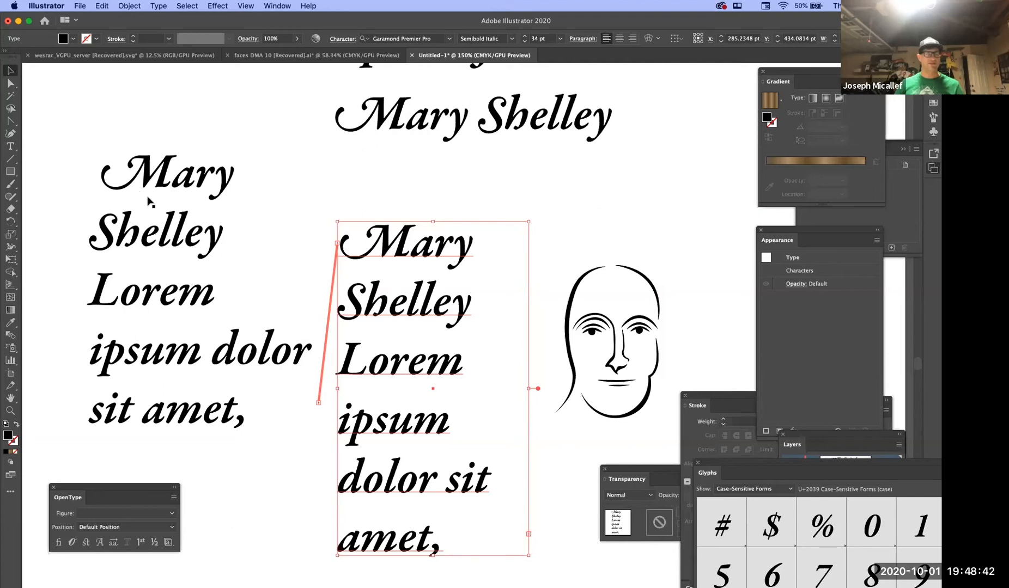
Thread the second box's overset text into a third text box drawn below the face
left_click(494, 425, "alt+super")
left_click(494, 425, "alt+super")
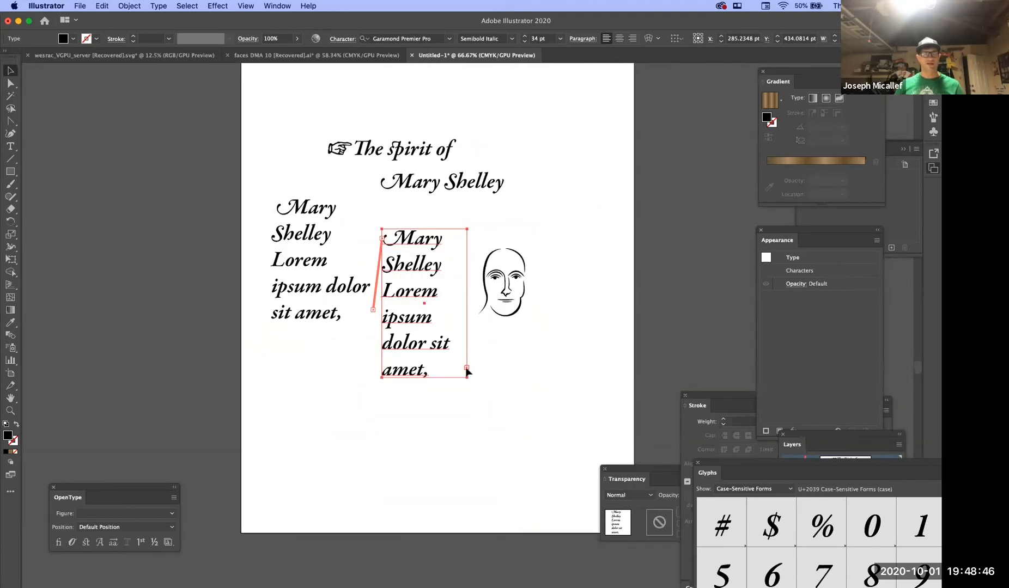
left_click_drag(487, 341, 585, 512)
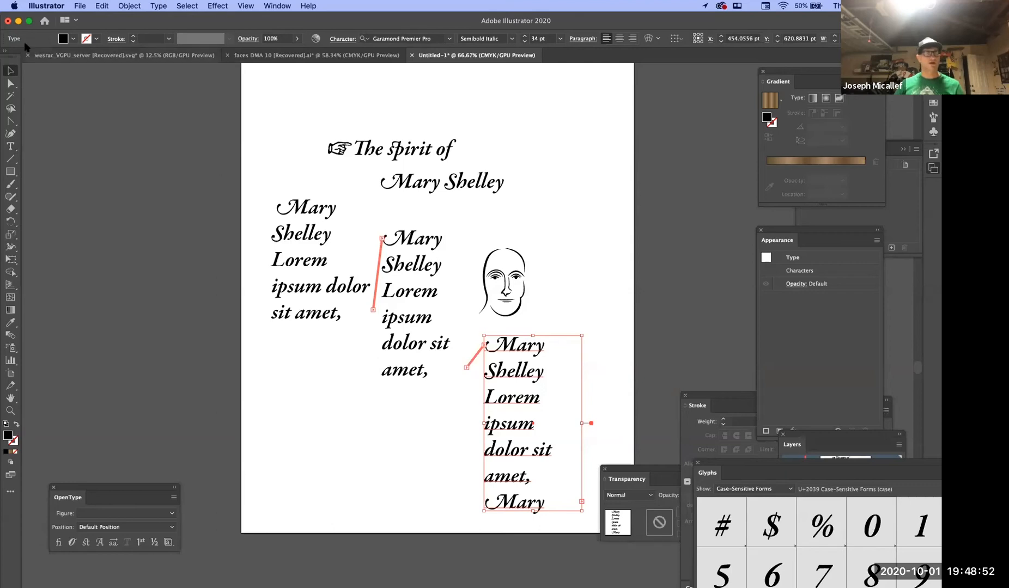
Select both title lines together, enlarge them to about 61 pt and position them across the top of the artboard
left_click(527, 198)
left_click_drag(320, 124, 527, 180)
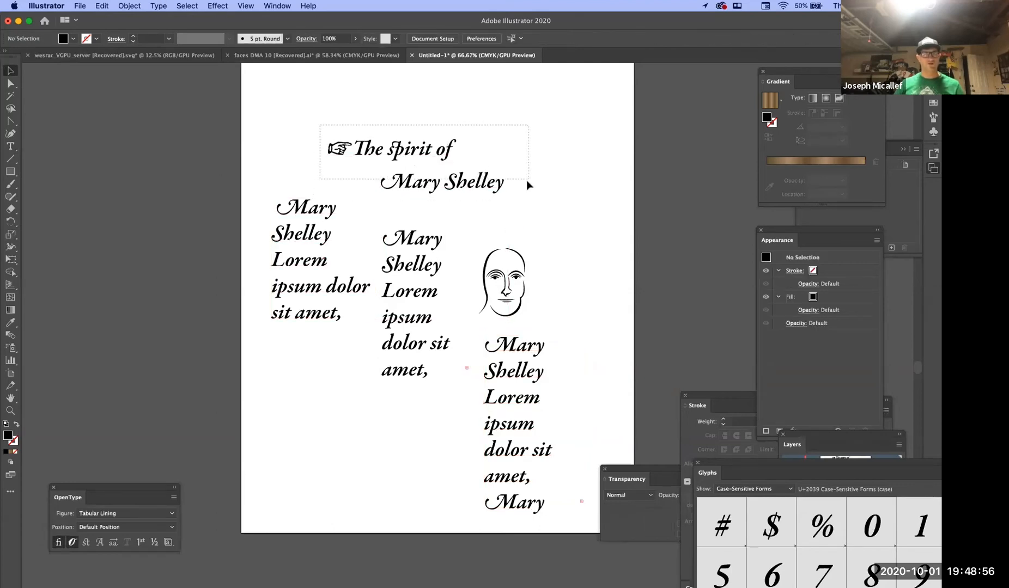
left_click_drag(509, 136, 629, 89)
left_click_drag(557, 165, 512, 174)
left_click_drag(593, 199, 604, 206)
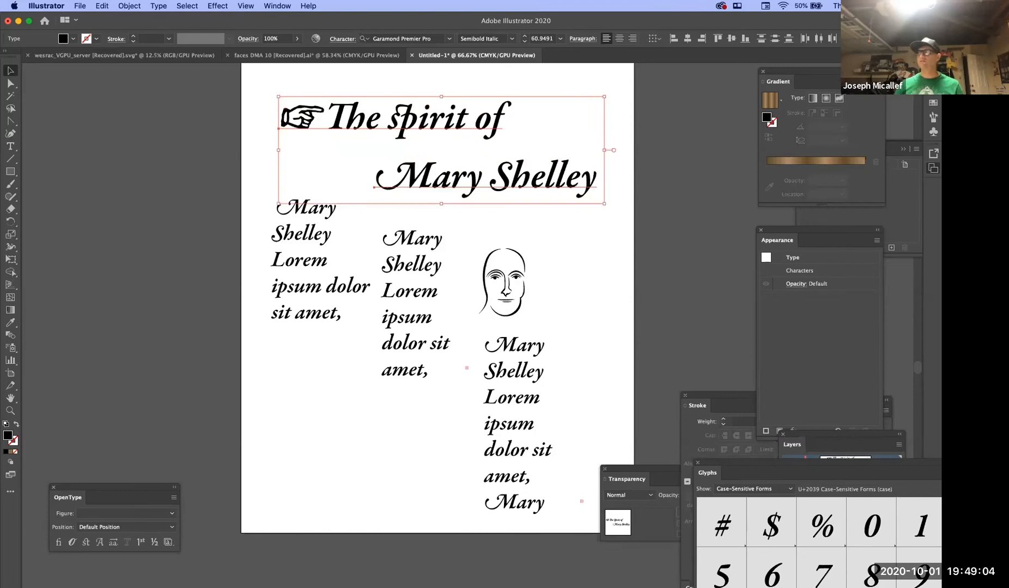
Replace the placeholder text in the first threaded box with the copied Mary Shelley passage so it flows through all three boxes
key("super+Tab")
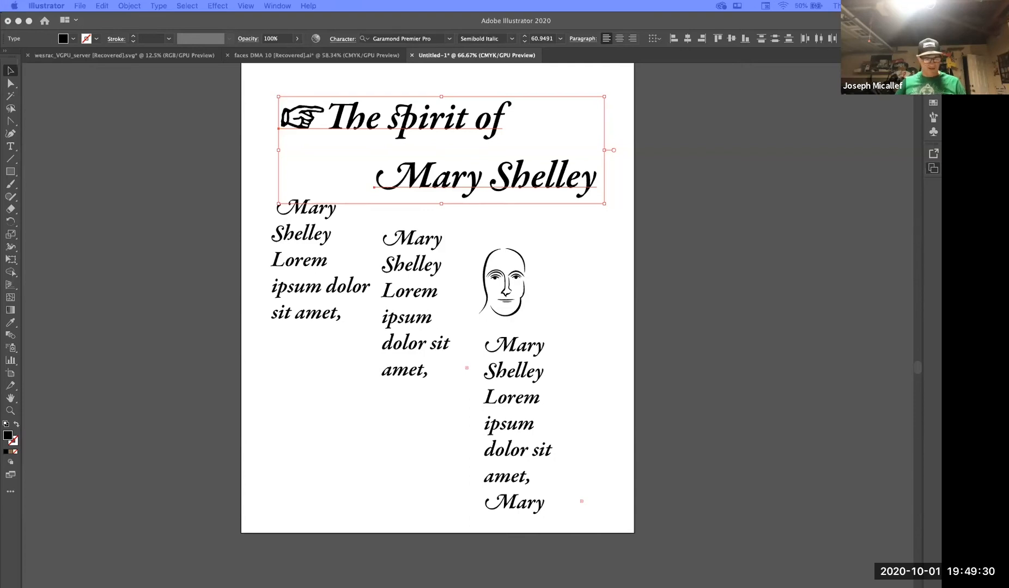
left_click(403, 316)
double_click(403, 313)
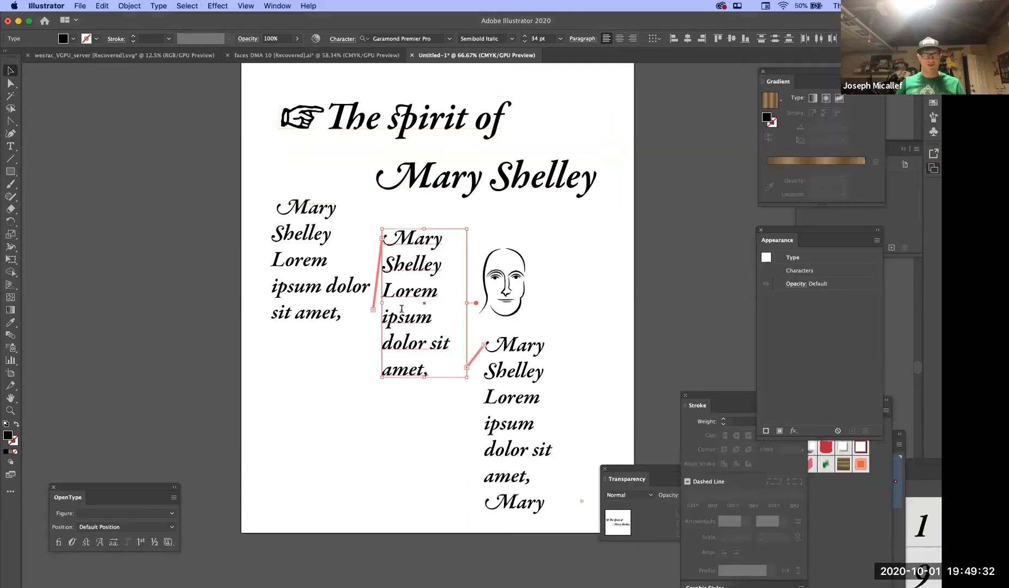
double_click(309, 260)
key("super+a")
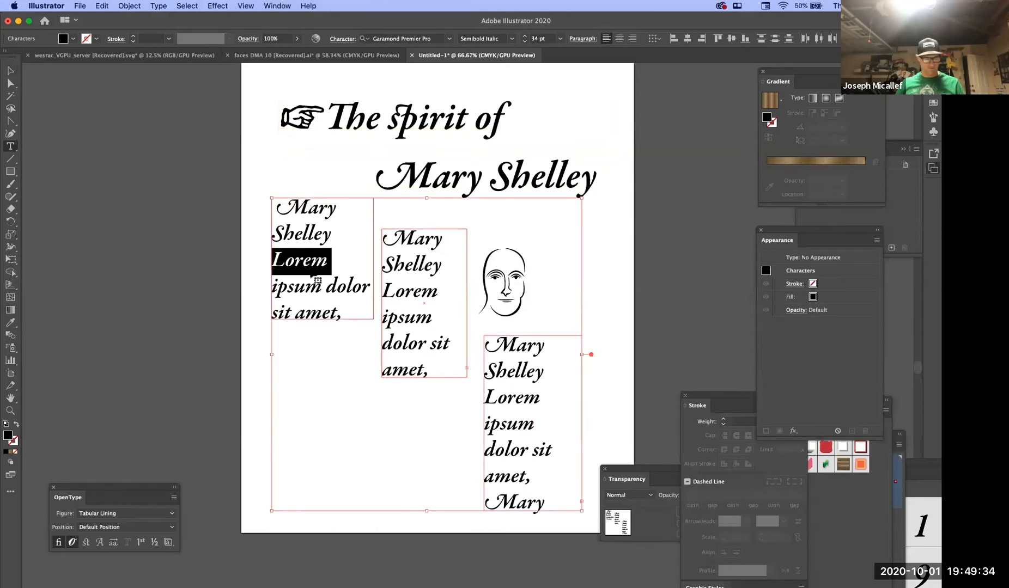
key("super+v")
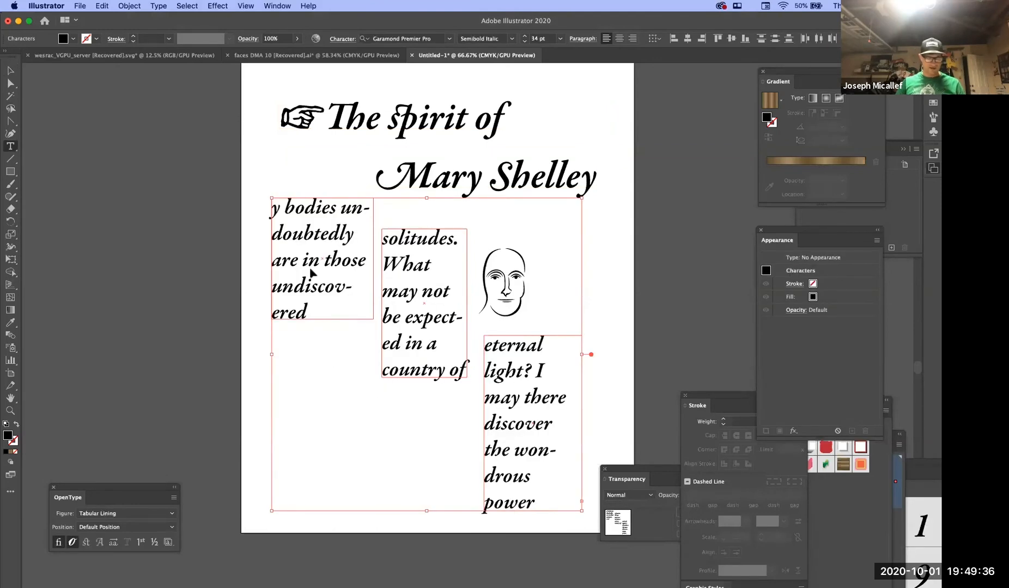
Set all of the pasted body text in the threaded boxes to 18 pt
key("super+a")
key("super+shift+comma")
key("super+shift+comma")
key("super+shift+comma")
key("super+shift+comma")
key("super+shift+comma")
key("super+shift+comma")
key("super+shift+comma")
key("super+shift+comma")
key("super+shift+comma")
key("super+shift+comma")
key("super+shift+comma")
key("super+shift+comma")
key("super+shift+comma")
key("super+shift+comma")
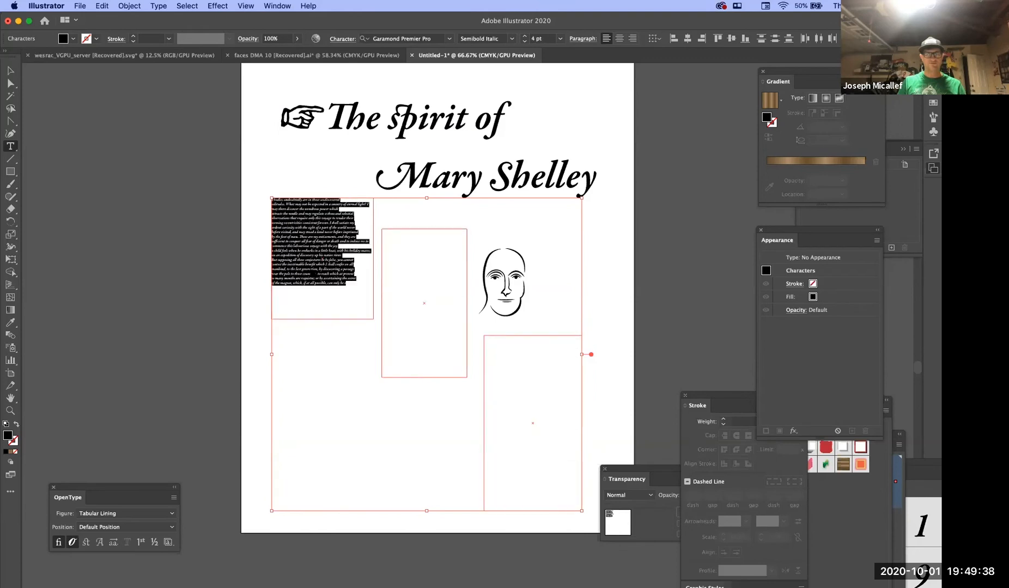
key("super+shift+period")
key("super+shift+period")
key("super+shift+period")
key("super+shift+period")
key("super+shift+period")
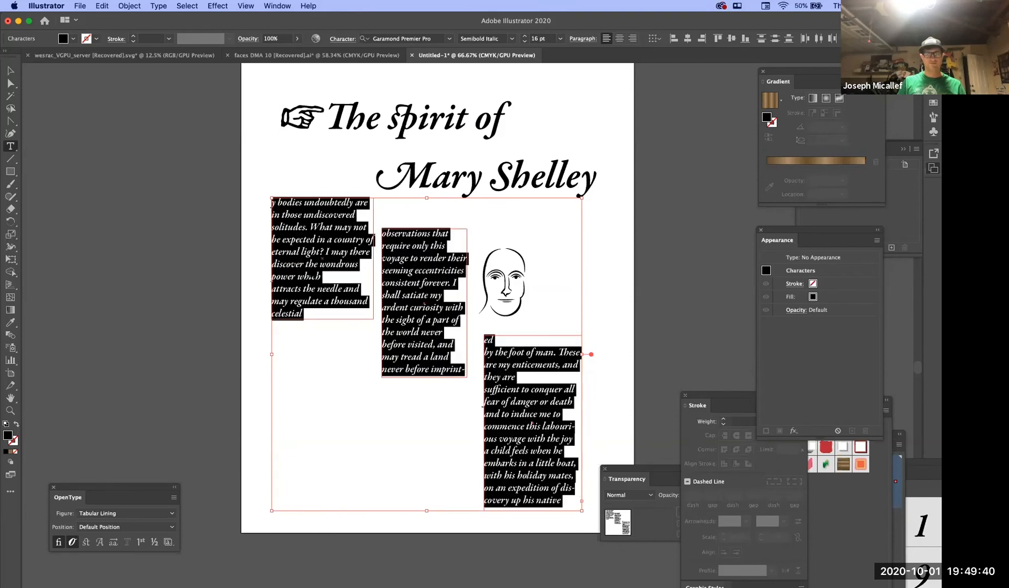
key("super+shift+period")
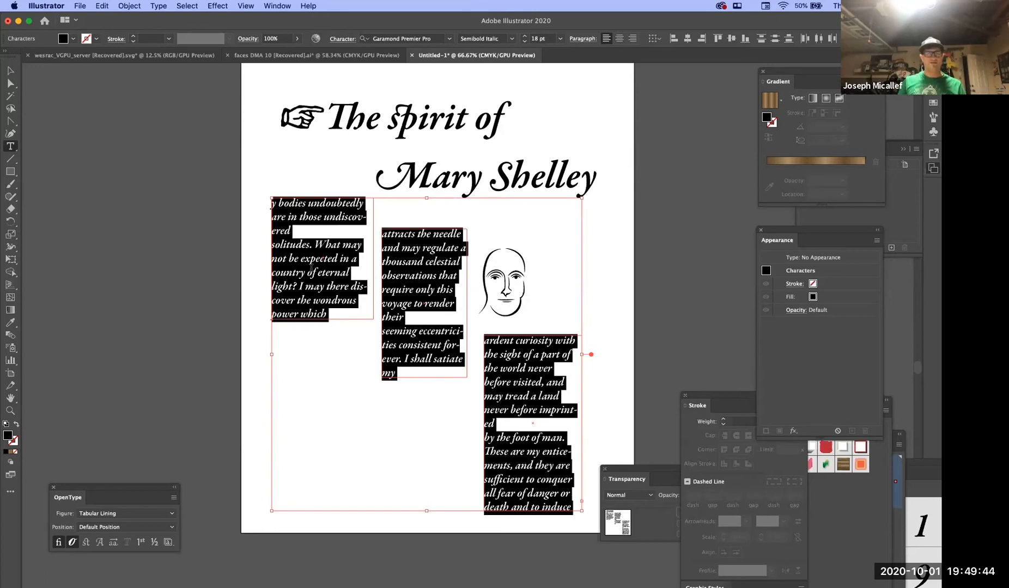
Insert the missing "M" at the start of the passage and replace it with its swash alternate
left_click(273, 203)
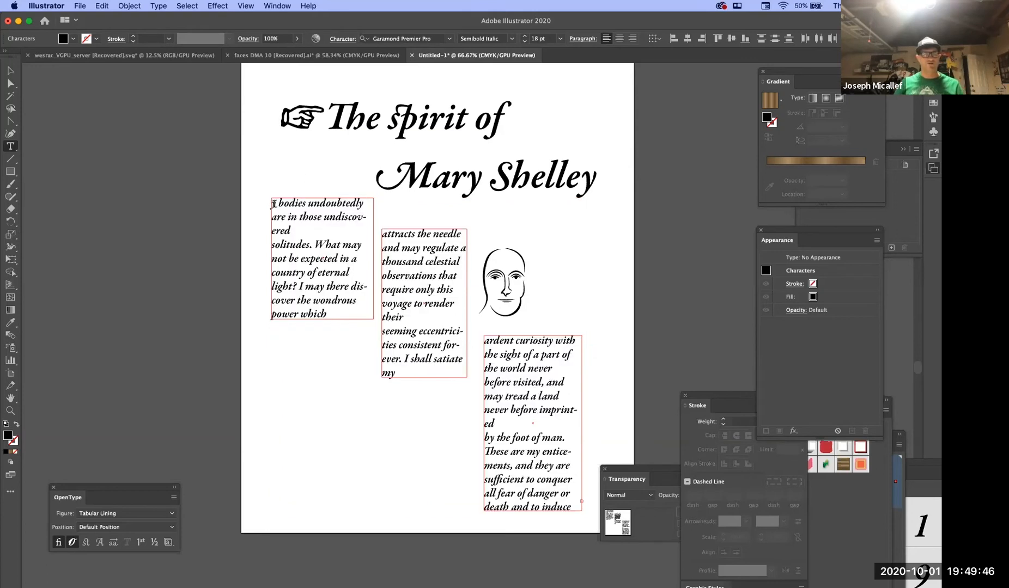
type("M")
scroll(273, 198, "down", 1)
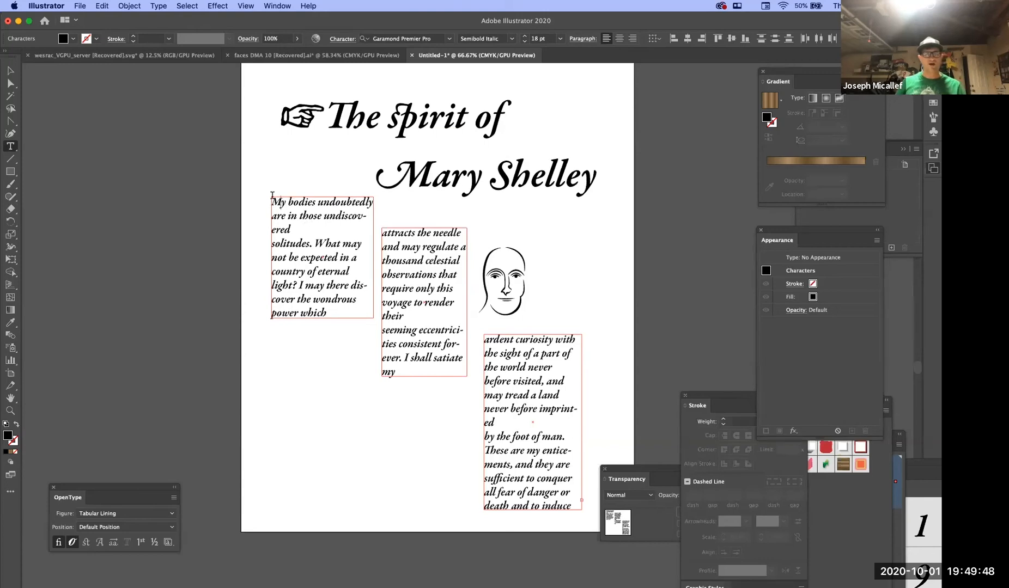
key("shift+Left")
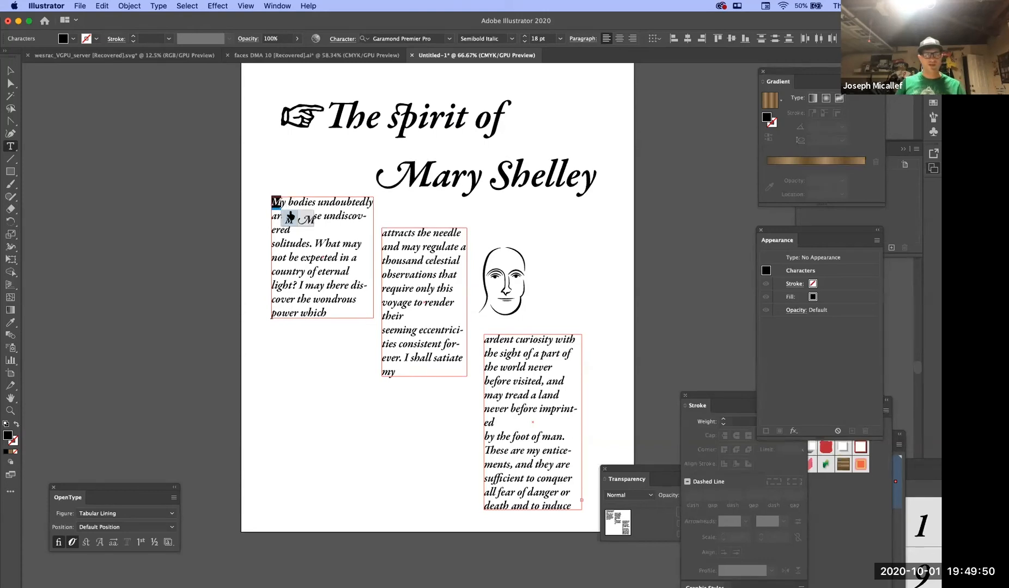
left_click(309, 220)
Enlarge the opening word "My" of the body text to 36 pt
left_click_drag(295, 203, 268, 198)
key("super+shift+period")
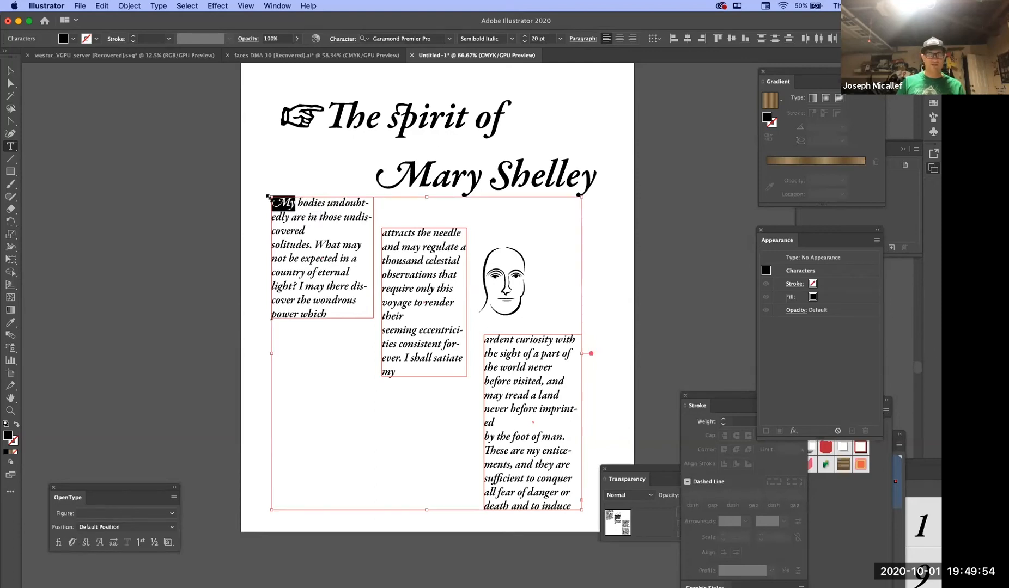
key("super+shift+period")
key("super+shift+period")
key("super+shift+period")
key("super+shift+period")
key("super+shift+period")
key("super+shift+period")
key("super+shift+period")
key("super+shift+period")
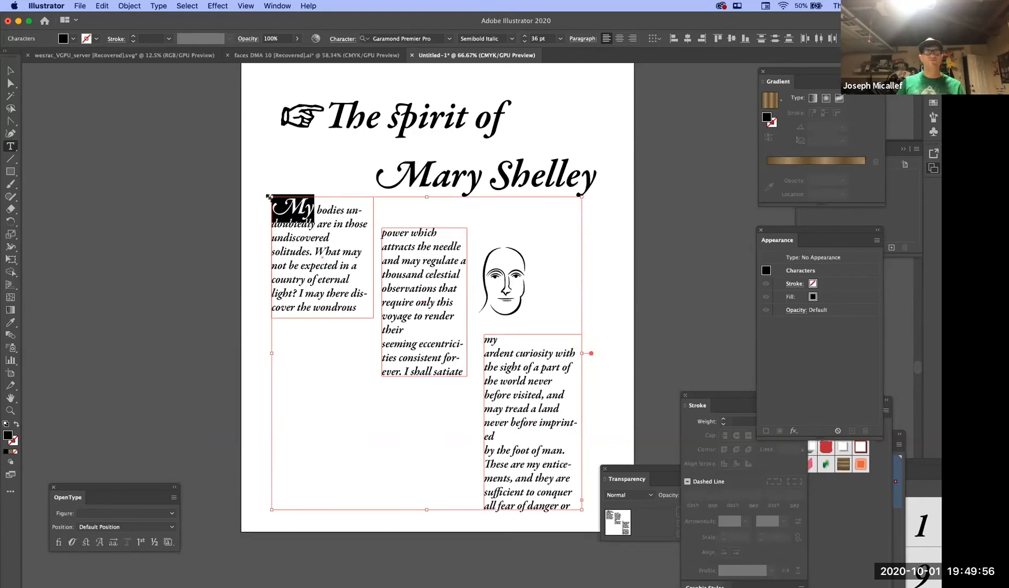
scroll(284, 191, "up", 1)
key("Escape")
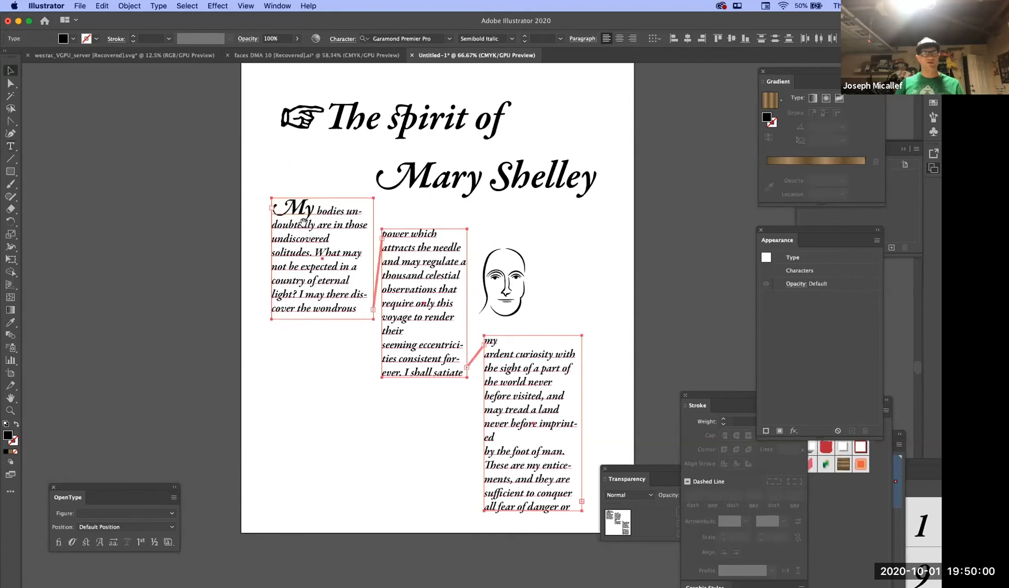
Scale the face up to about 117 pt wide and place it between the title and the third text box
key("super+equal")
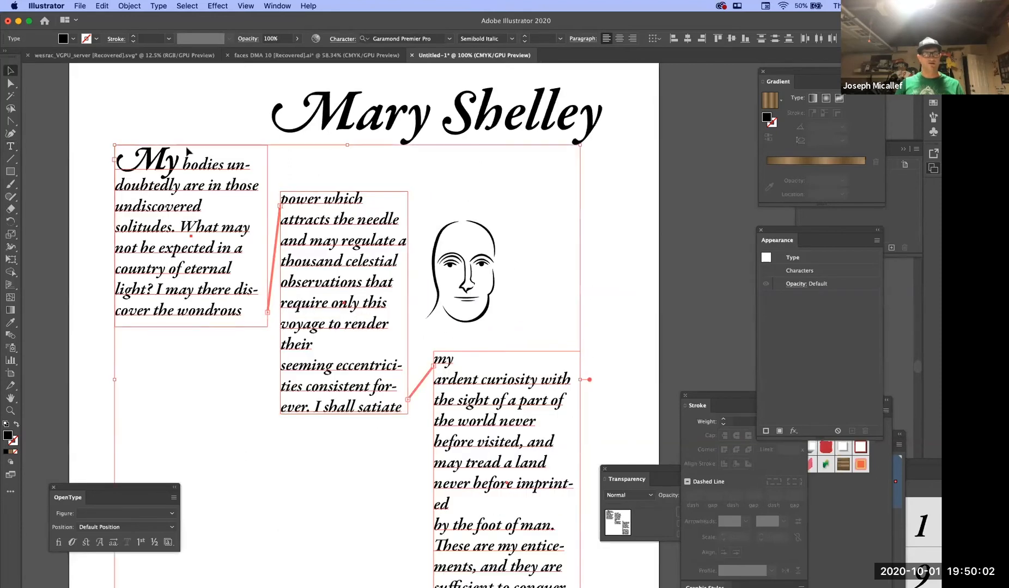
left_click(187, 127)
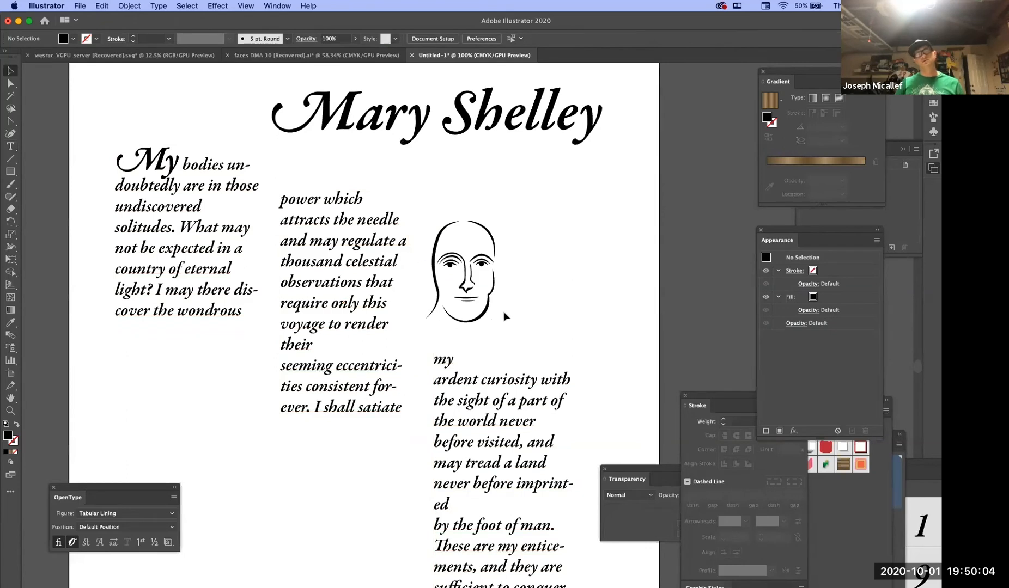
left_click(434, 229)
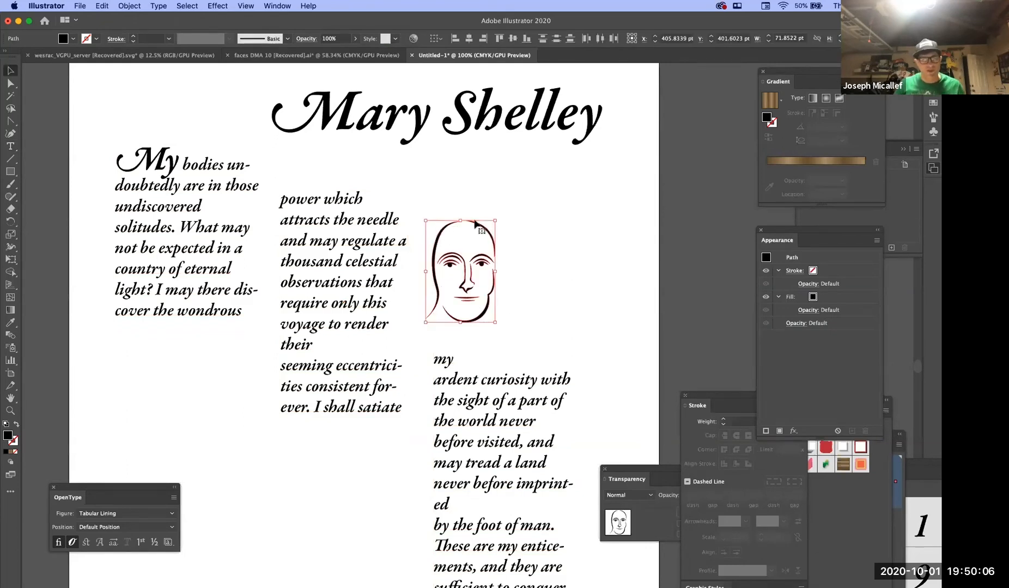
mouse_move(495, 219)
left_mouse_down()
mouse_move(547, 176)
mouse_move(622, 155)
mouse_move(538, 157)
left_mouse_up()
left_click_drag(532, 215, 543, 229)
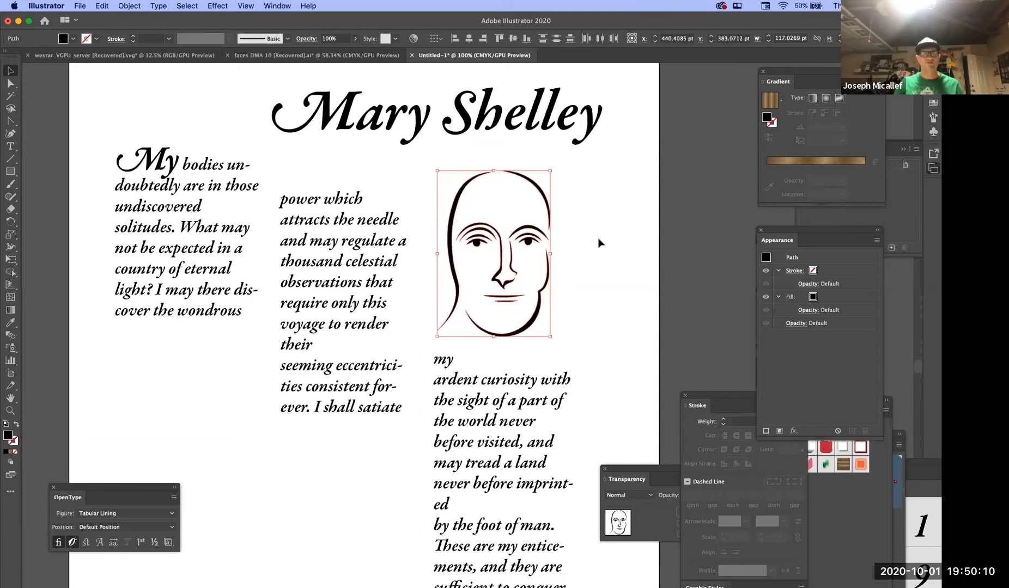
left_click(600, 237)
Select all the artwork on the page and move it together toward the upper-left of the artboard
left_click(537, 277, "alt")
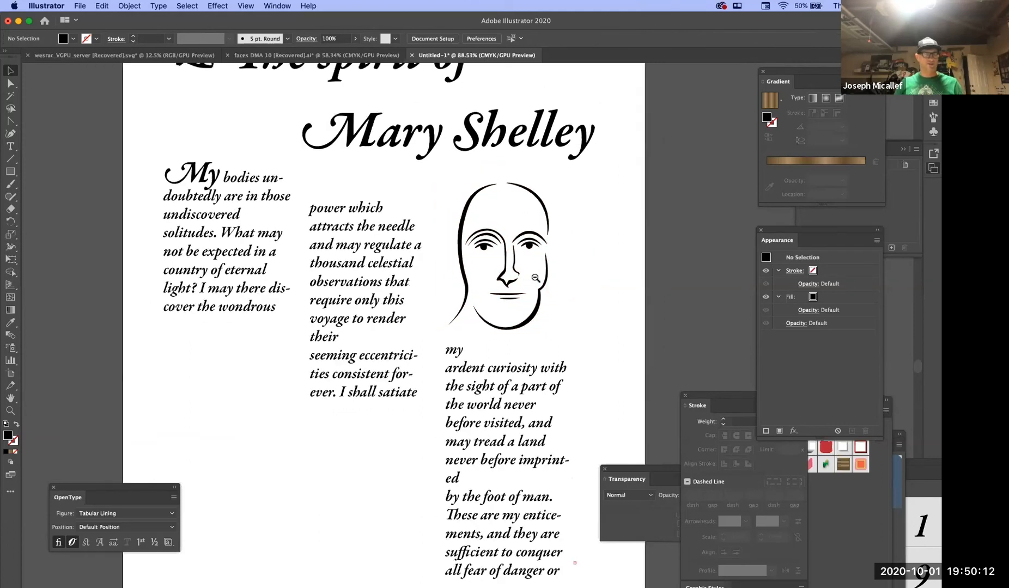
left_click_drag(491, 262, 484, 261)
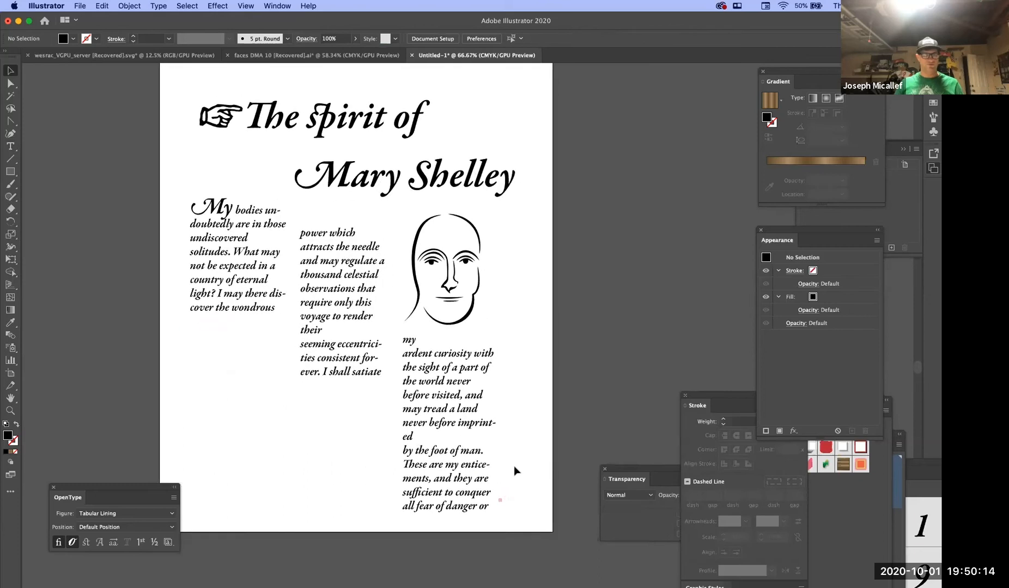
left_click_drag(528, 534, 161, 77)
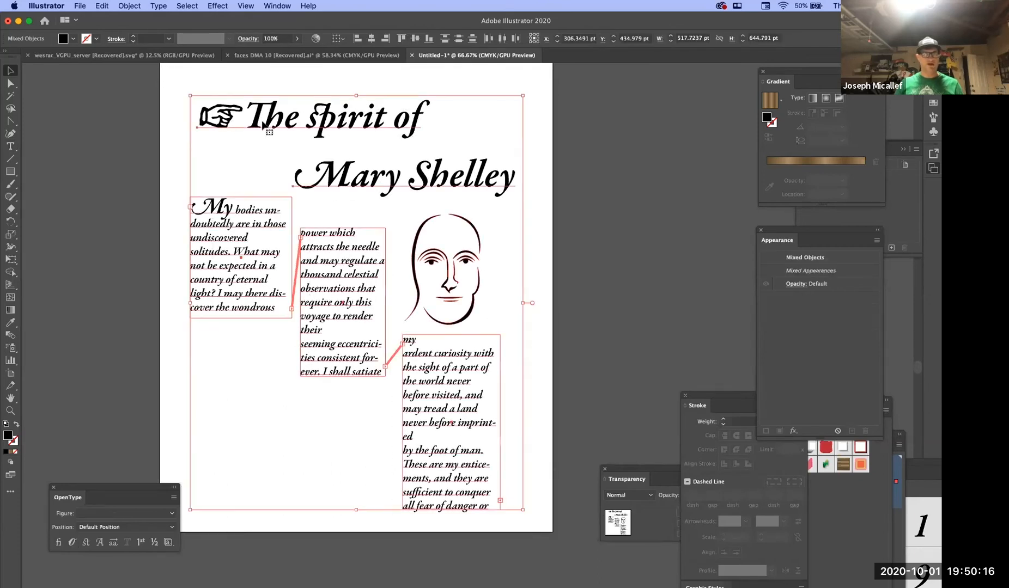
left_click_drag(245, 104, 232, 80)
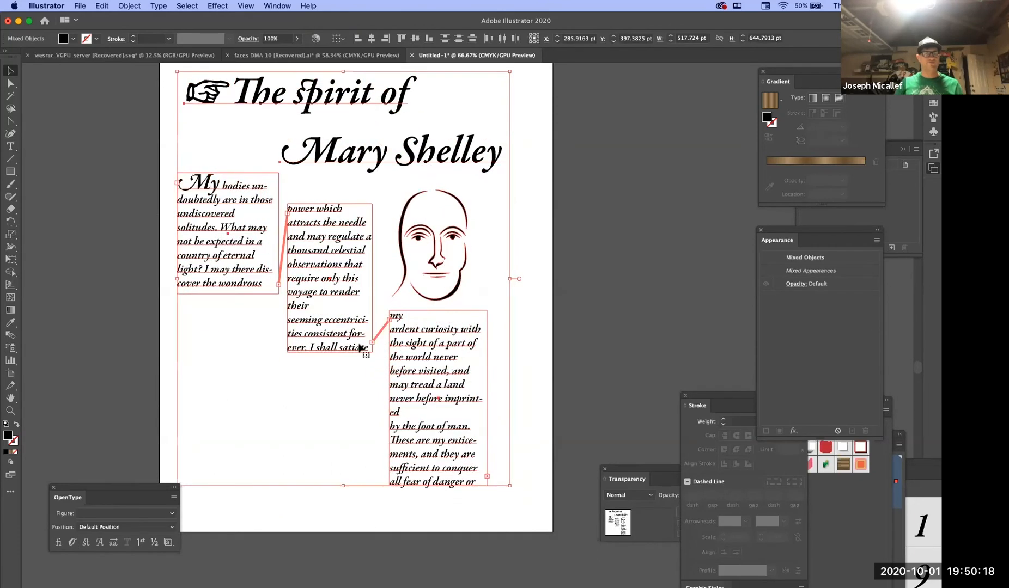
Shift the third text box below the face slightly down and to the right
left_click(467, 426)
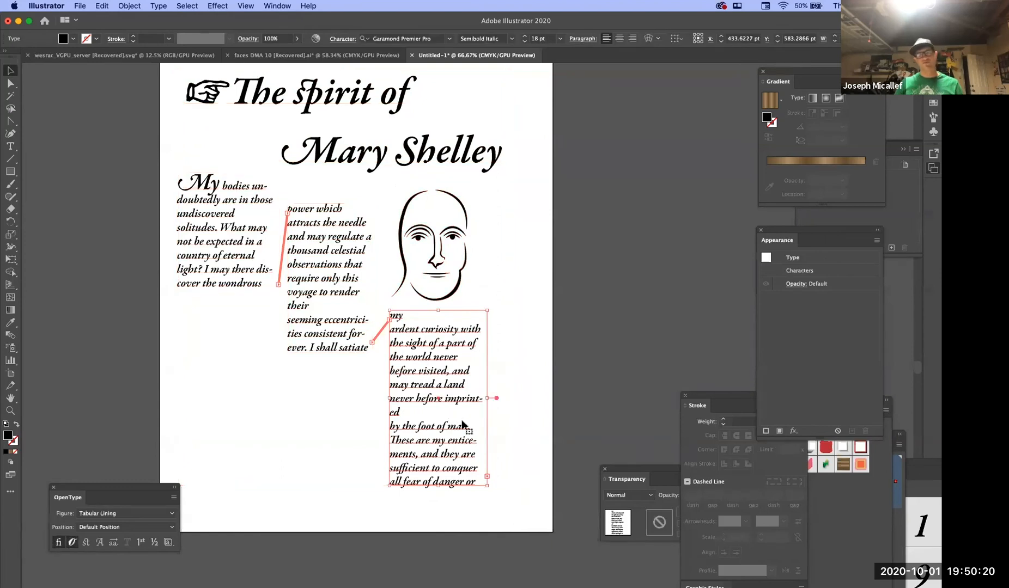
left_click_drag(471, 434, 474, 436)
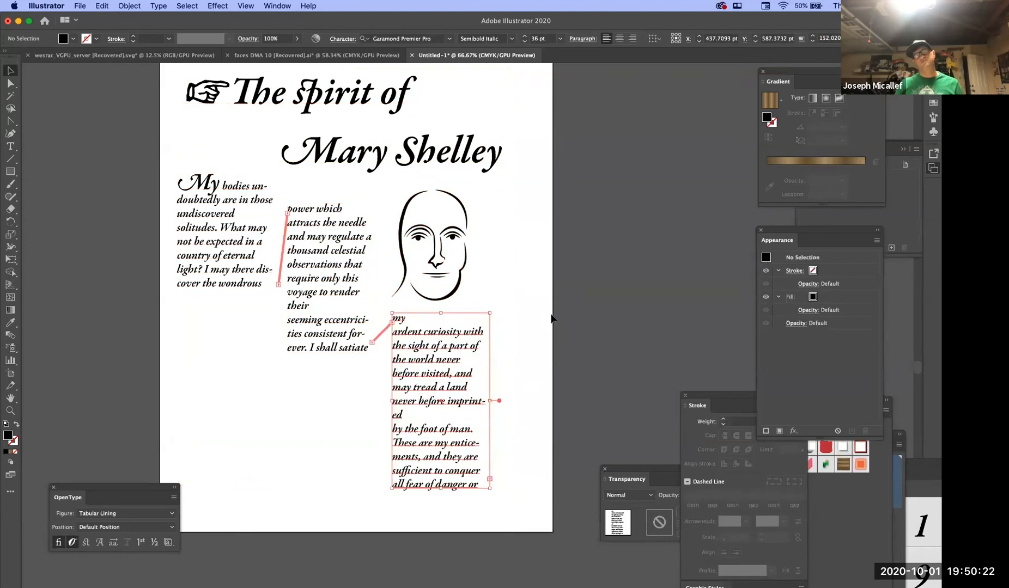
left_click(535, 307)
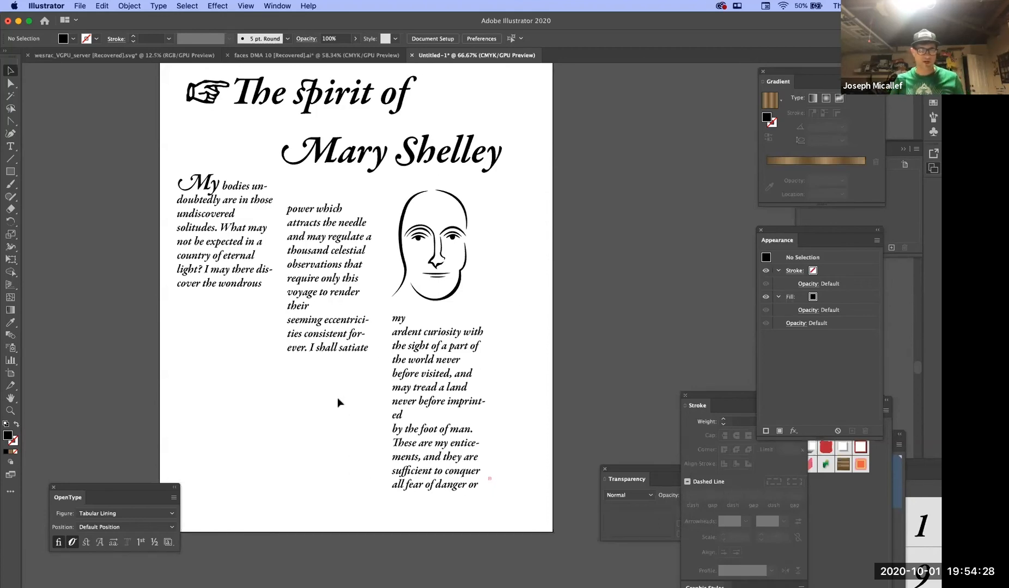
Switch the document to outline view and examine the paths that form the face up close
key("super+y")
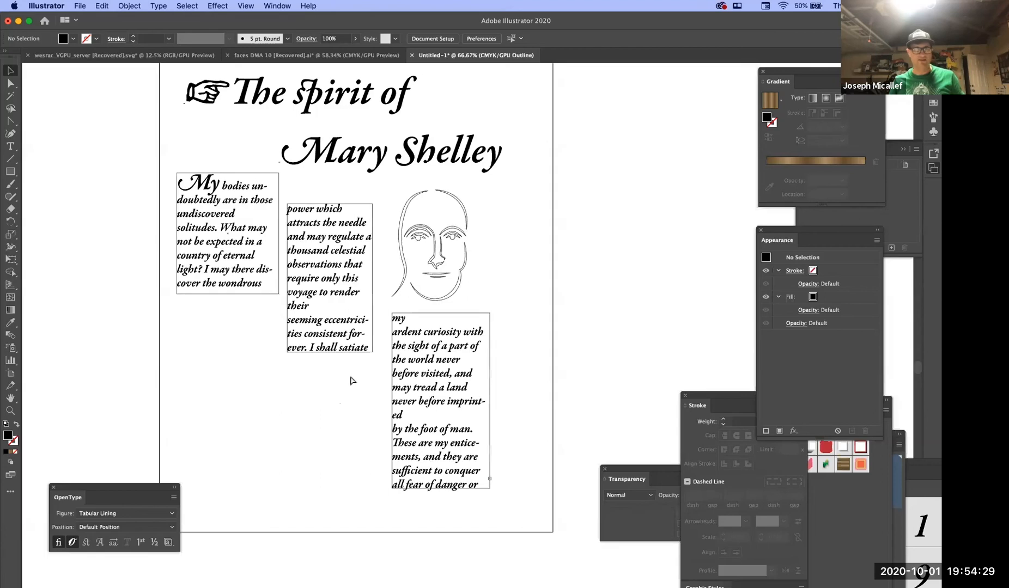
left_click(443, 276, "super")
left_click(443, 276, "super")
left_click_drag(433, 300, 539, 391)
left_click(539, 391, "super")
left_click(460, 396, "super")
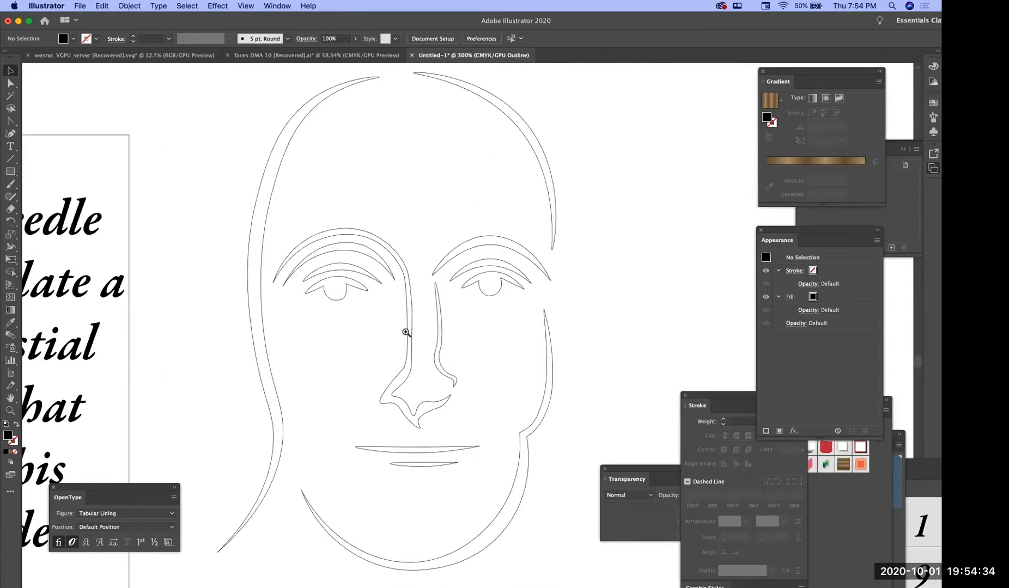
key("super+minus")
key("super+minus")
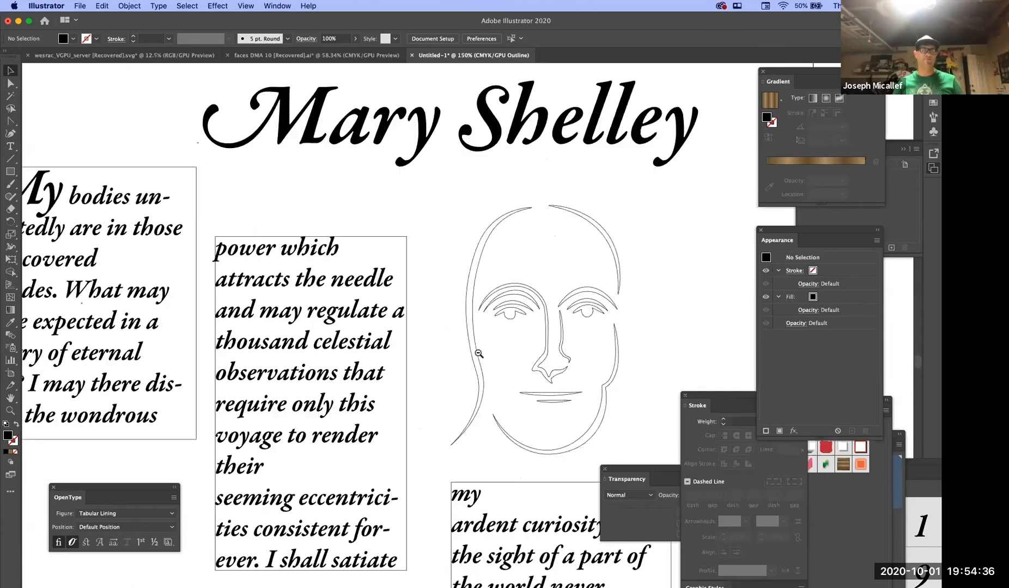
key("super+minus")
key("super+minus")
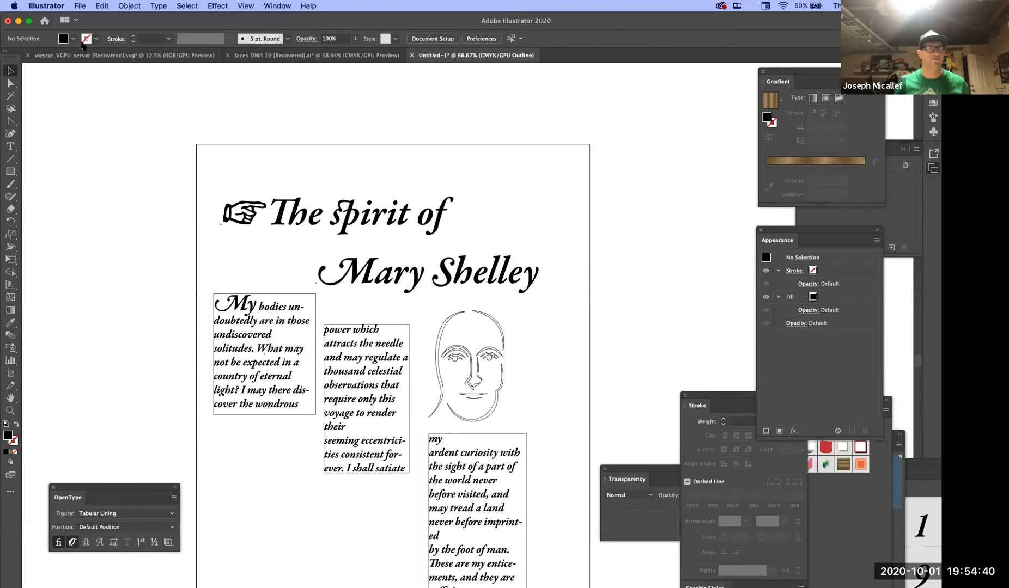
Compare the face's filled shapes in preview with its paths in outline view
left_click(490, 372, "super")
scroll(456, 358, "up", 2)
key("super+y")
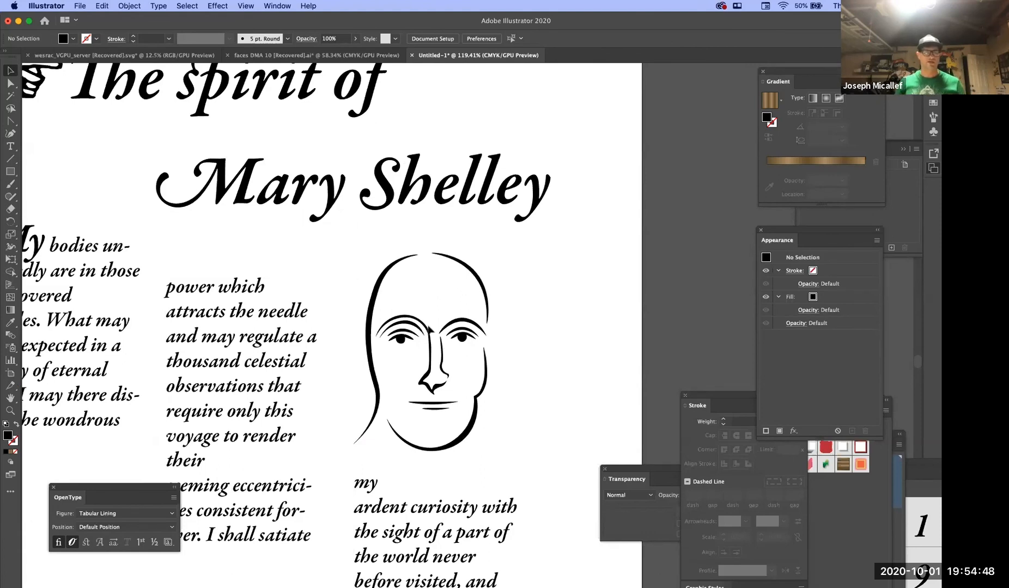
key("super+y")
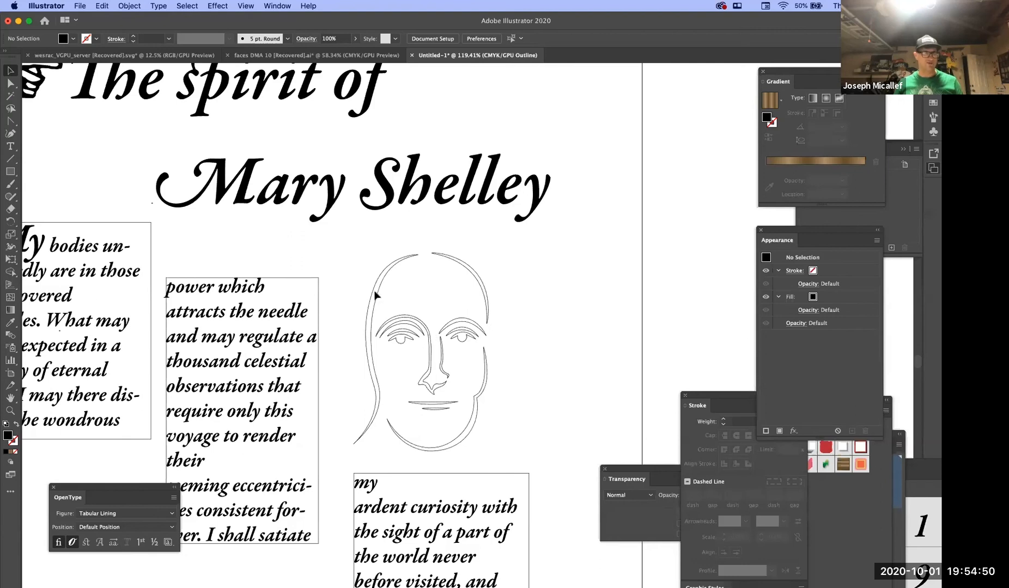
Inspect the anchor points of the face's head contours and one eye with the Direct Selection tool
key("a")
left_click(392, 267)
left_click(470, 270)
left_click(467, 335)
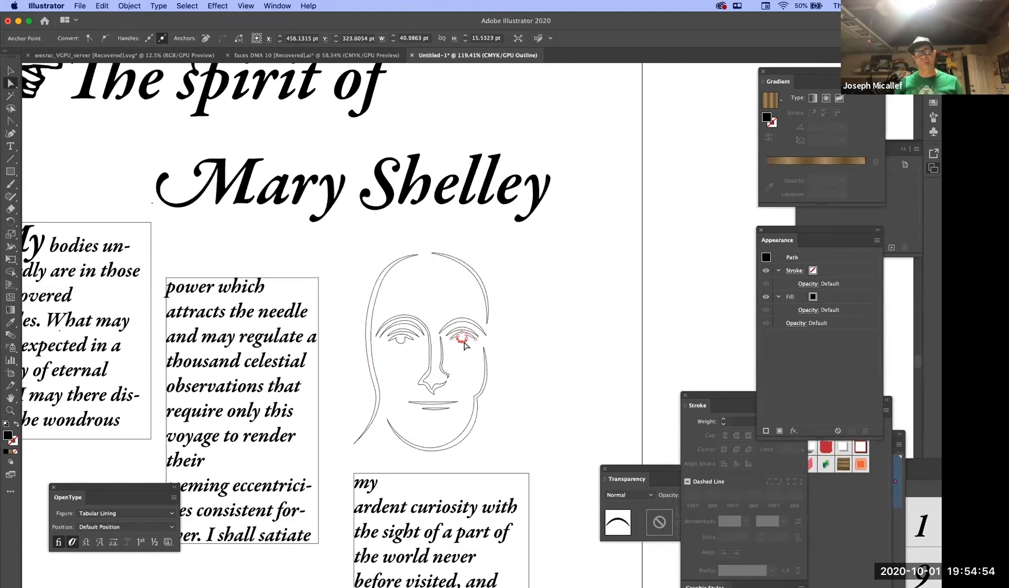
left_click(474, 359)
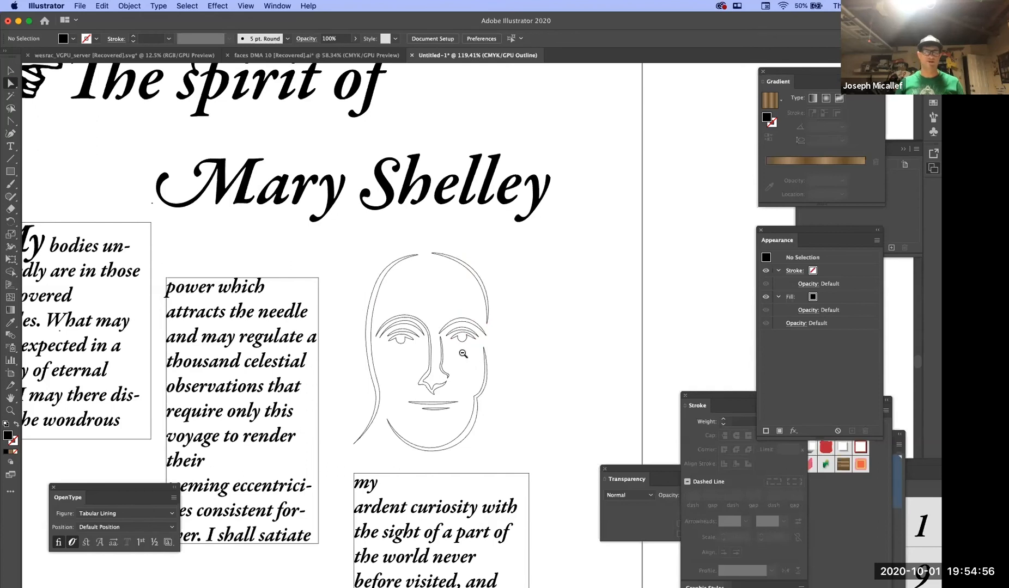
left_click(465, 358, "alt+super")
left_click(485, 373, "alt+super")
left_click(503, 379, "super")
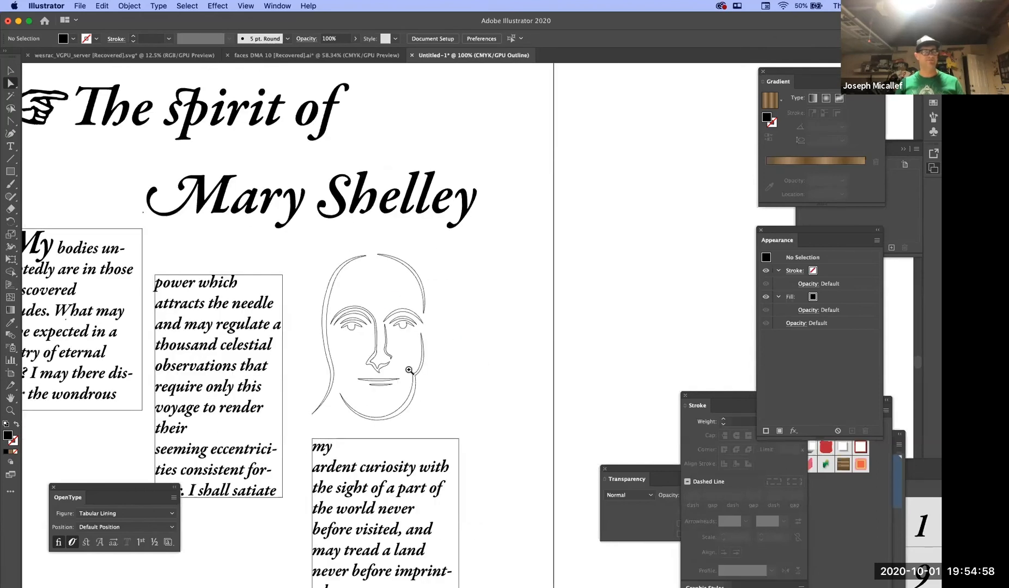
left_click(408, 370, "super")
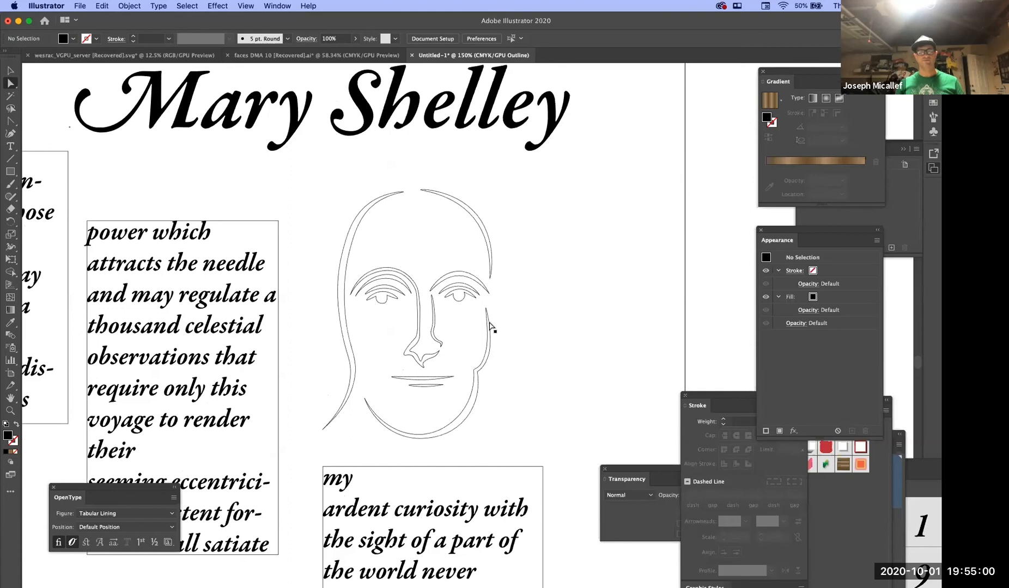
left_click(455, 331, "alt+super")
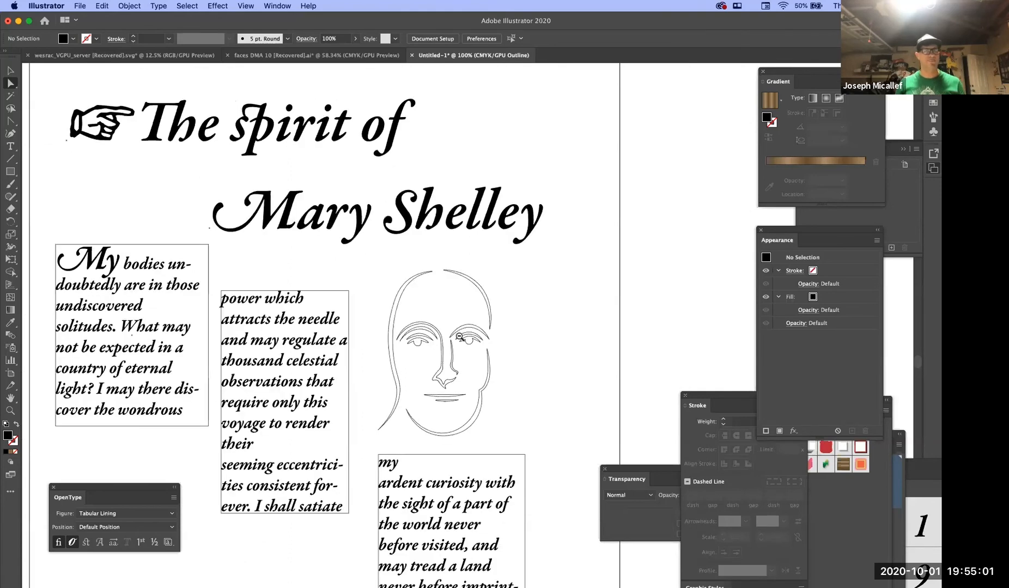
Arrange the OpenType, Stroke and Type Effects panels beside the page and return the document to preview mode
left_click(499, 329, "alt+super")
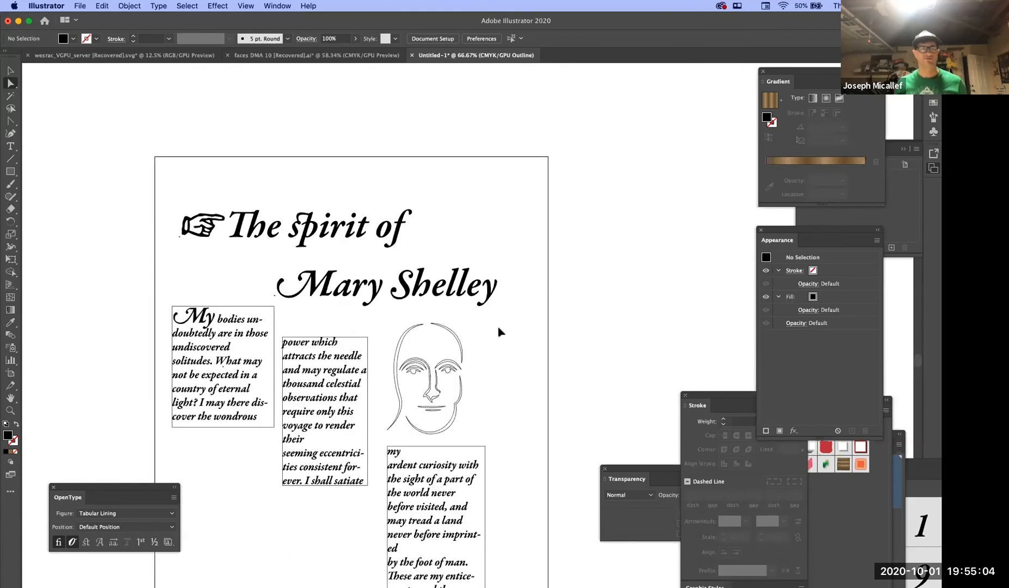
left_click_drag(471, 374, 469, 306)
left_click_drag(149, 488, 615, 185)
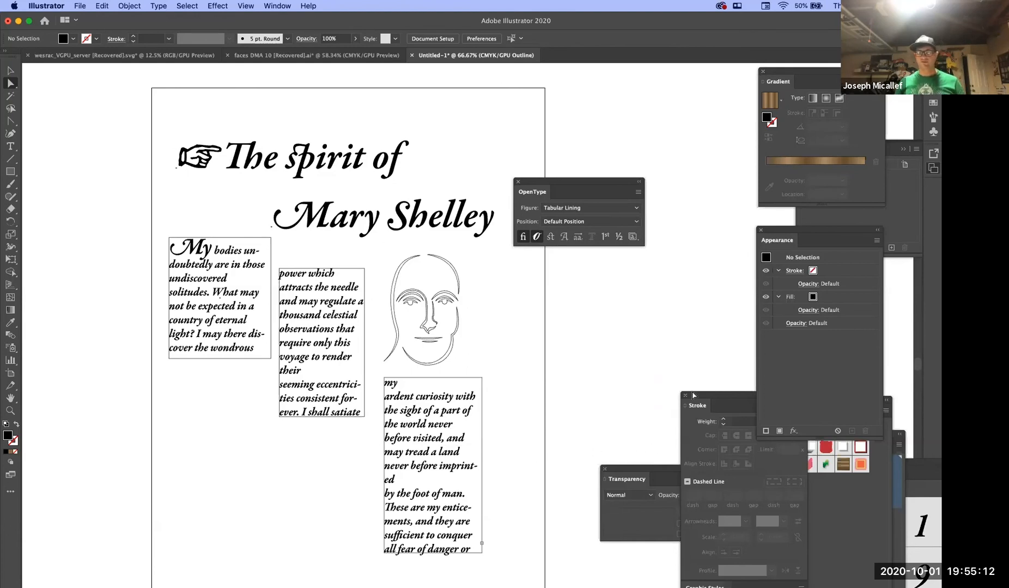
left_click_drag(701, 395, 528, 373)
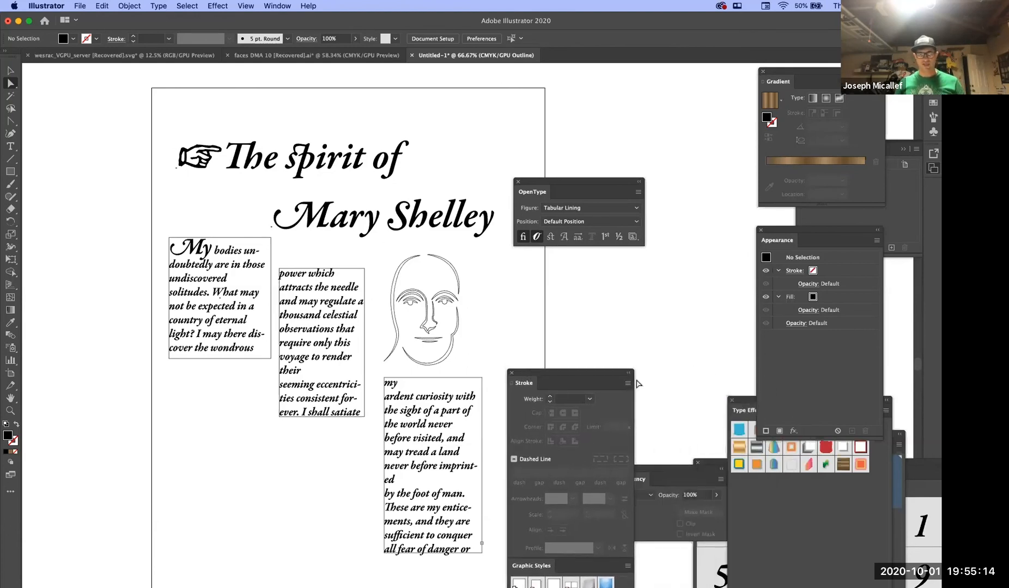
left_click_drag(742, 400, 548, 122)
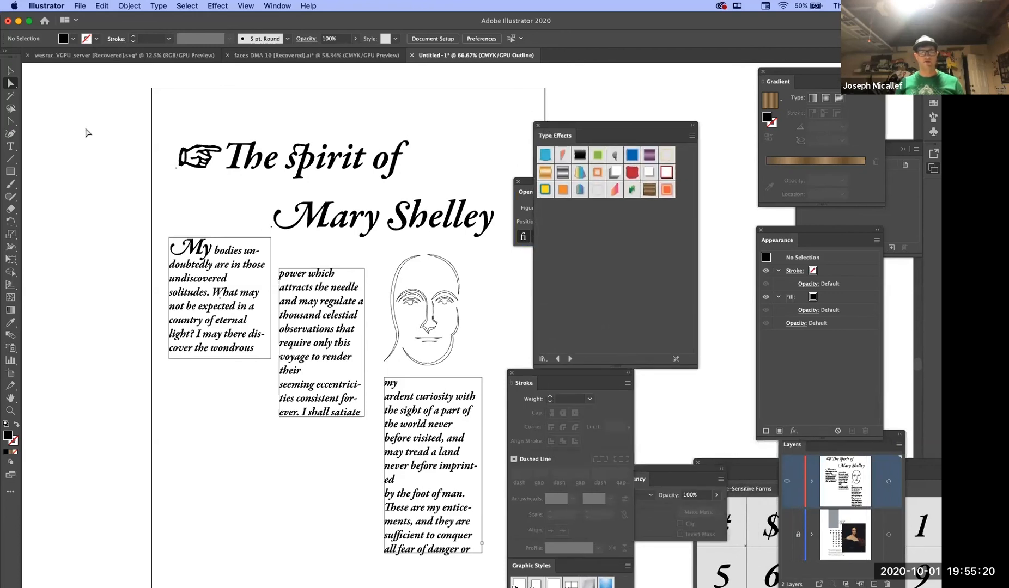
key("super+y")
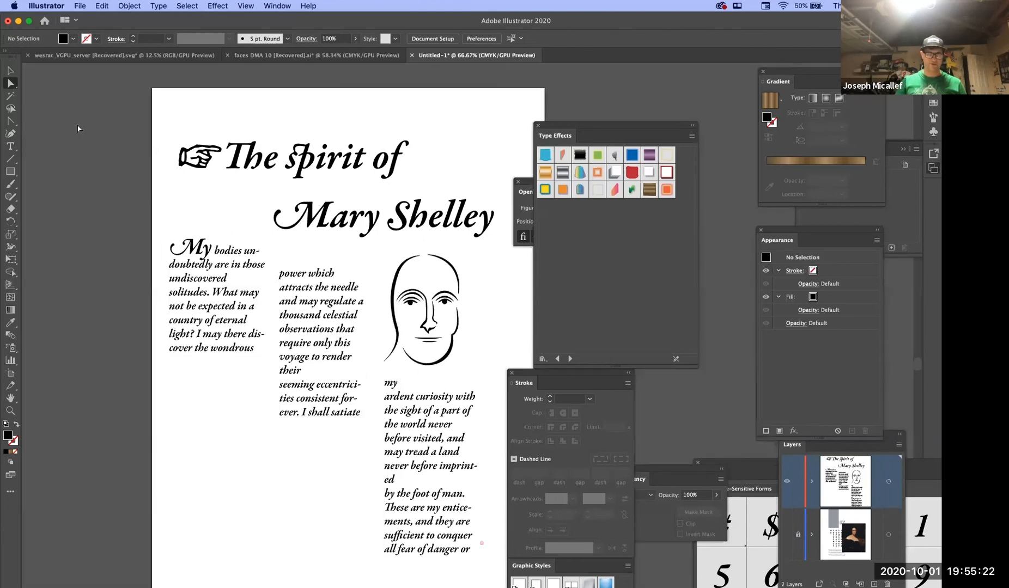
Try the Tie Dye Arc, Metal Silver and Shirofuchi 3 type effects on the "Mary Shelley" title line
left_click(10, 71)
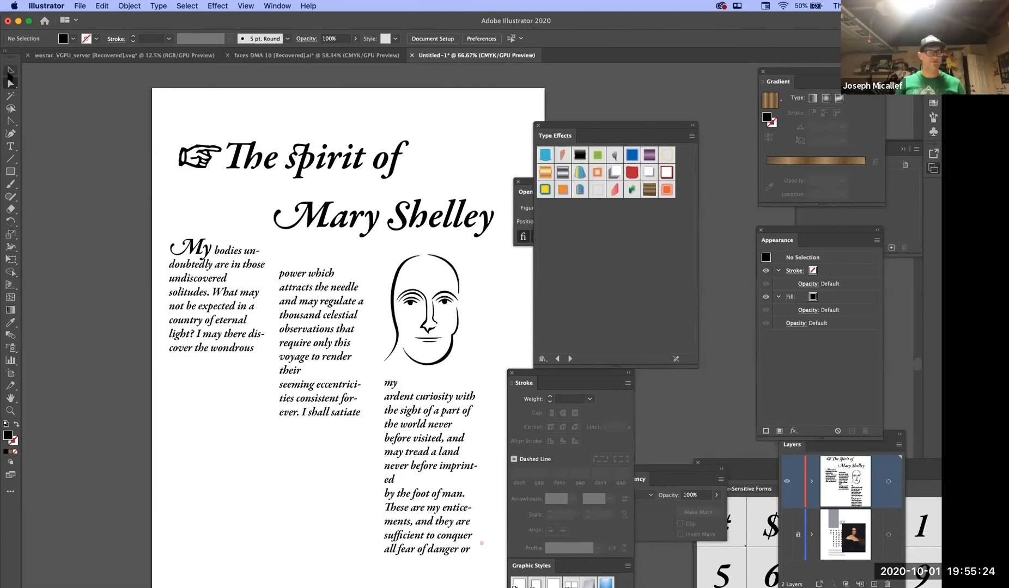
left_click(289, 166)
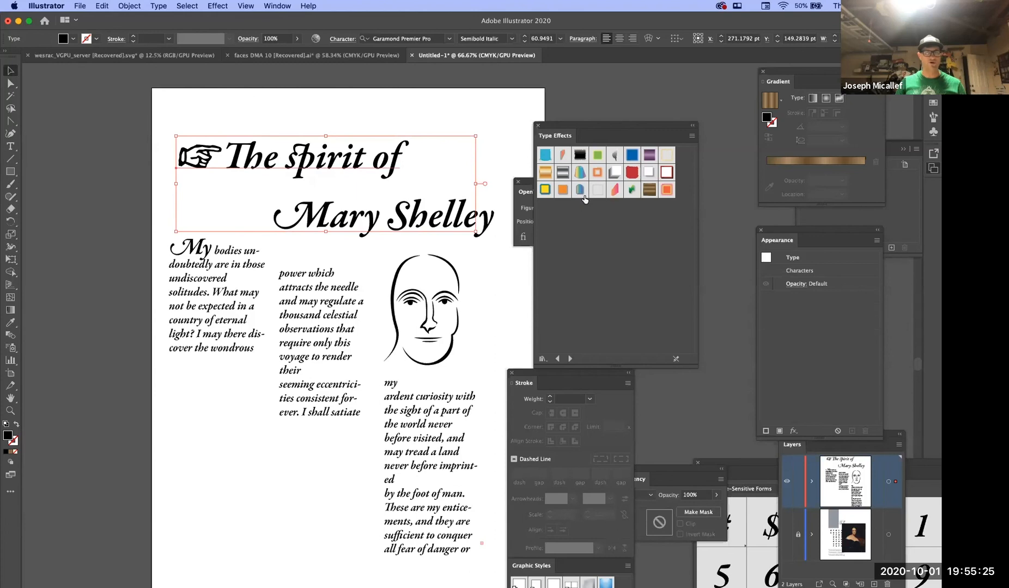
left_click(431, 227)
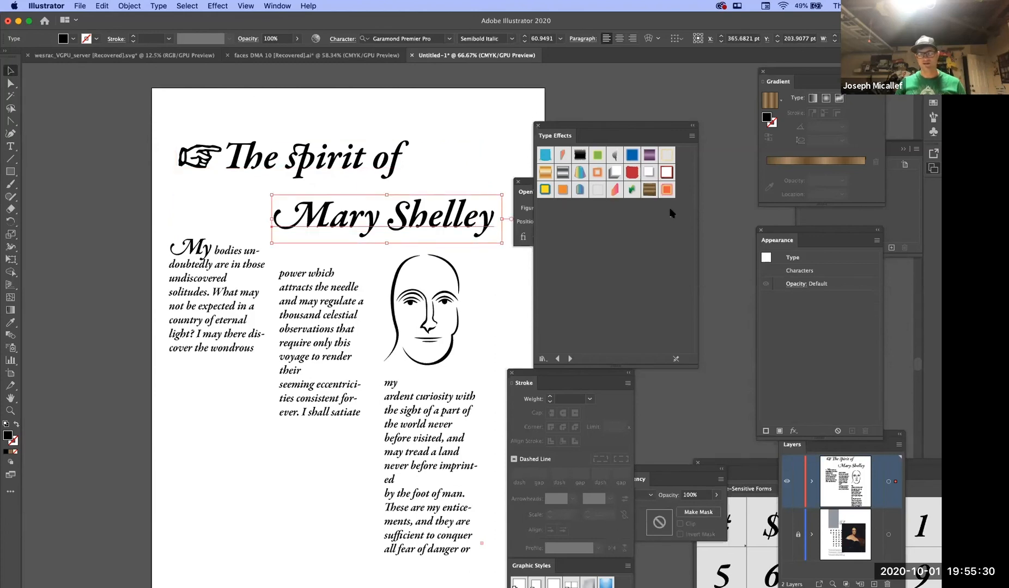
left_click(691, 137)
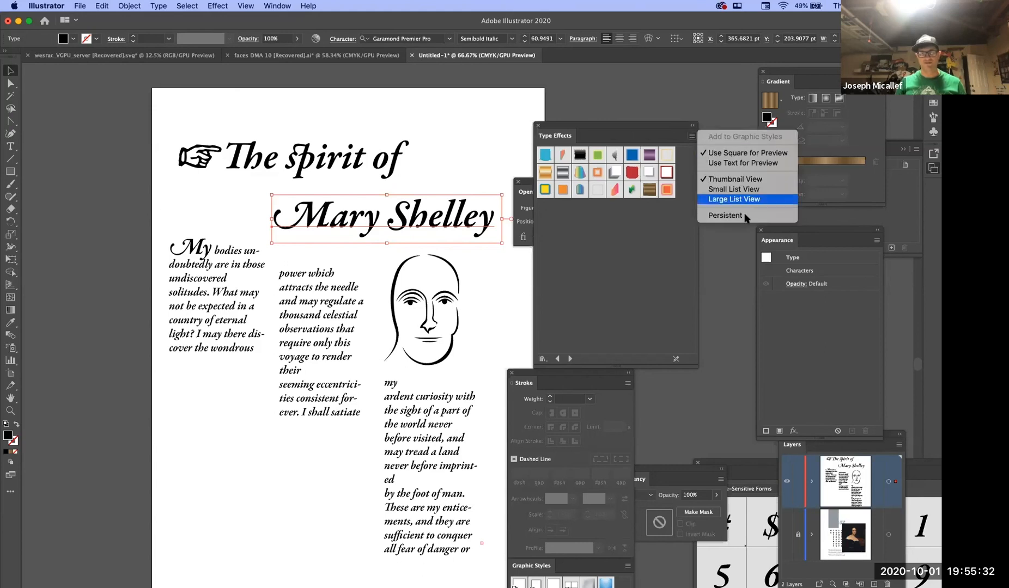
left_click(615, 174)
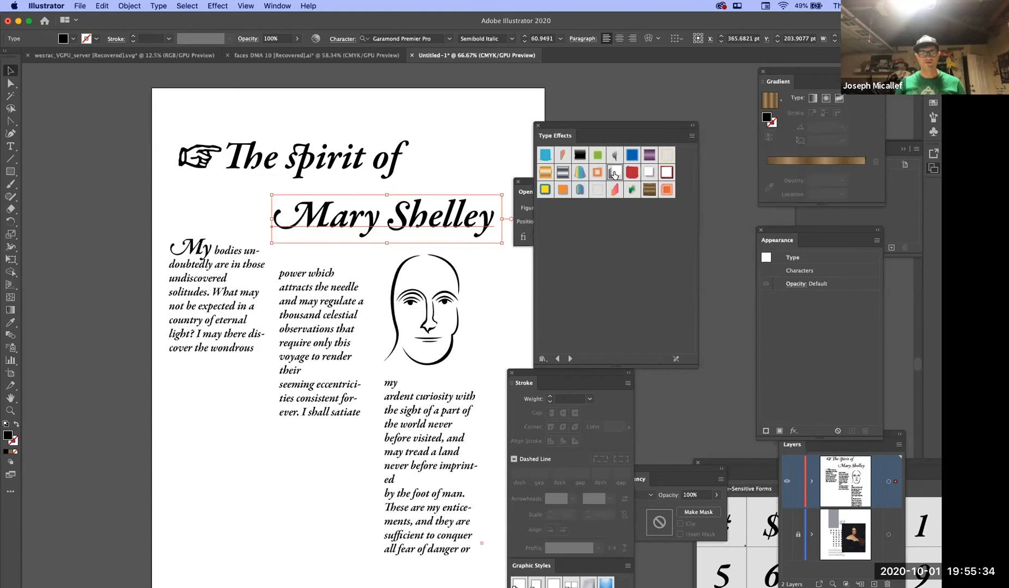
left_click(616, 173)
left_click(578, 191)
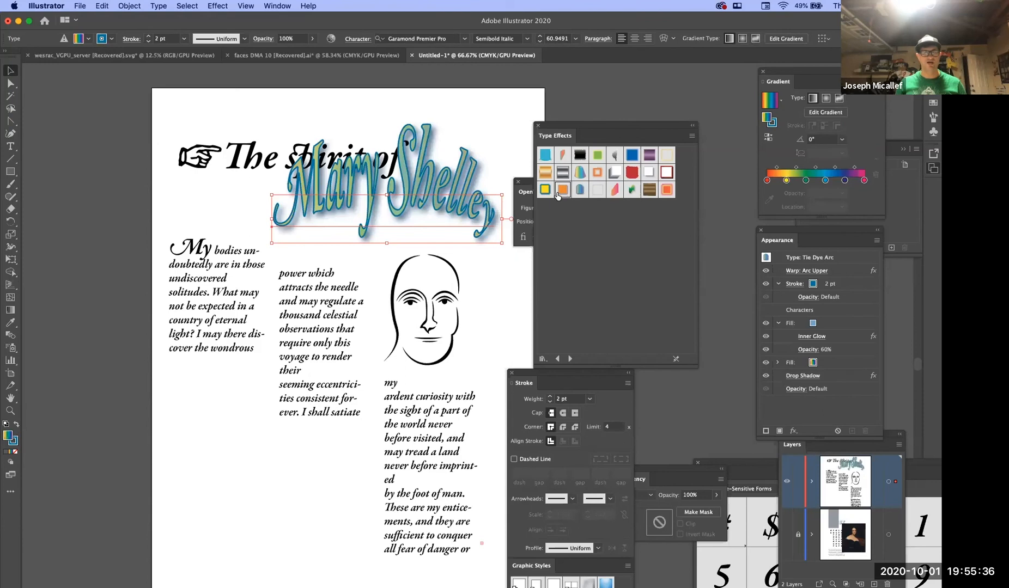
left_click(545, 190)
left_click(561, 172)
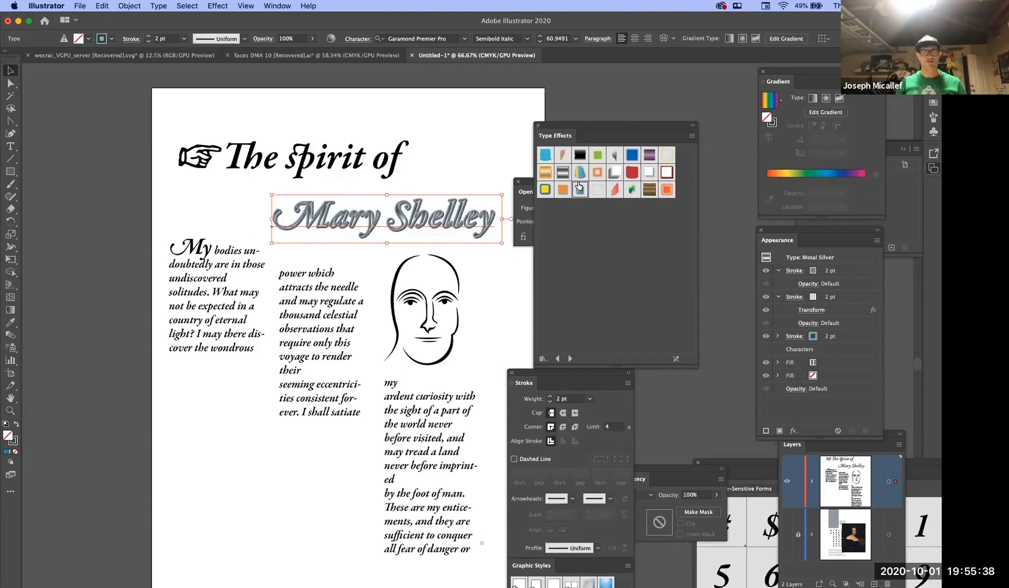
left_click(564, 191)
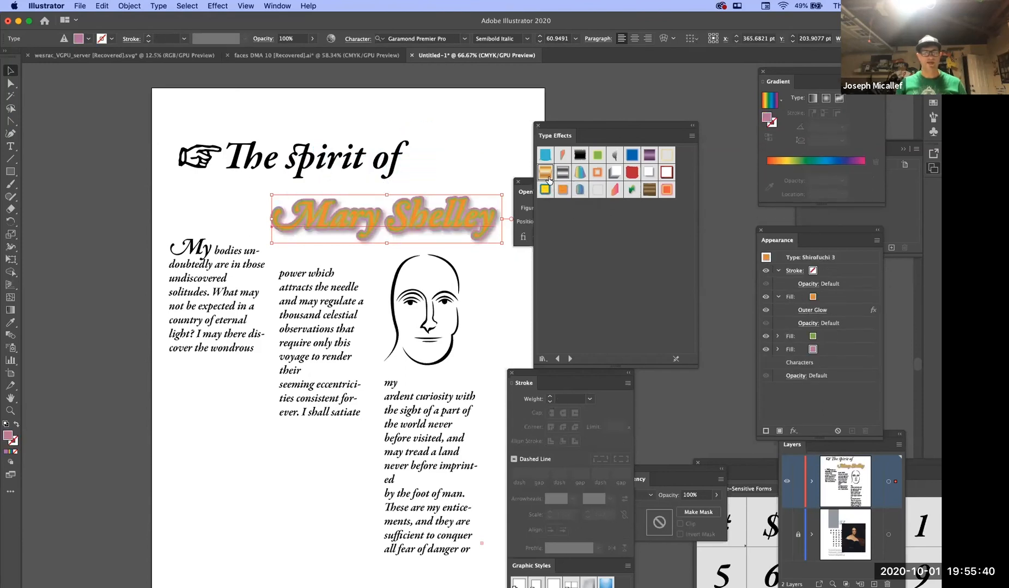
left_click(564, 190)
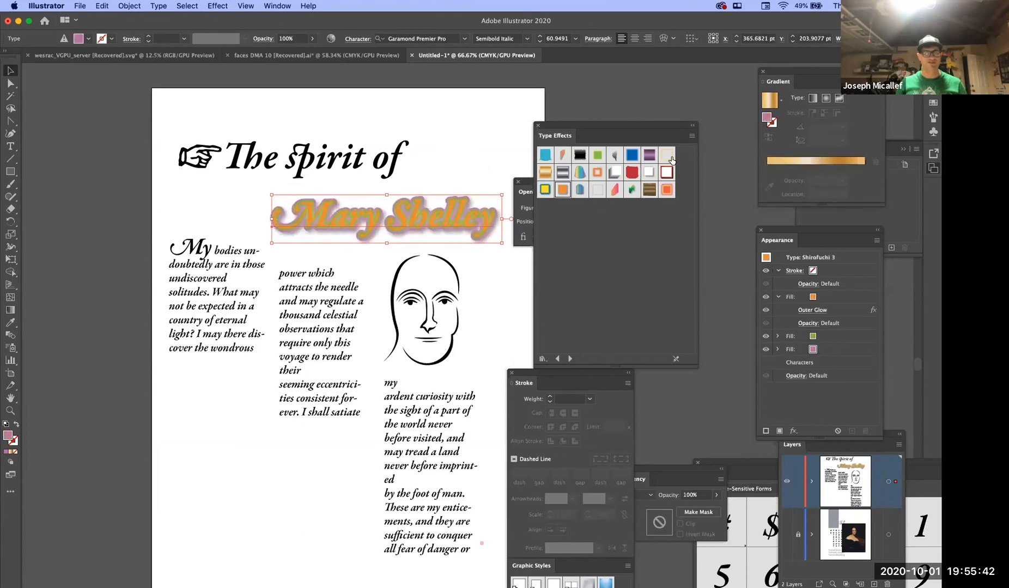
Try the Shadow 5 type effect on "Mary Shelley" and move the Type Effects and Appearance panels clear of the title
left_click_drag(614, 134, 130, 352)
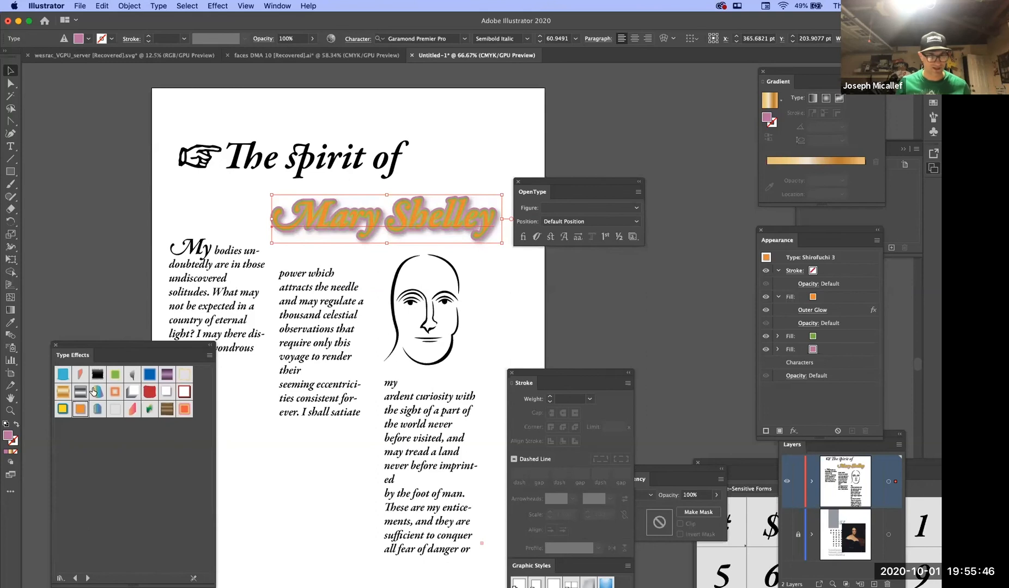
left_click(166, 393)
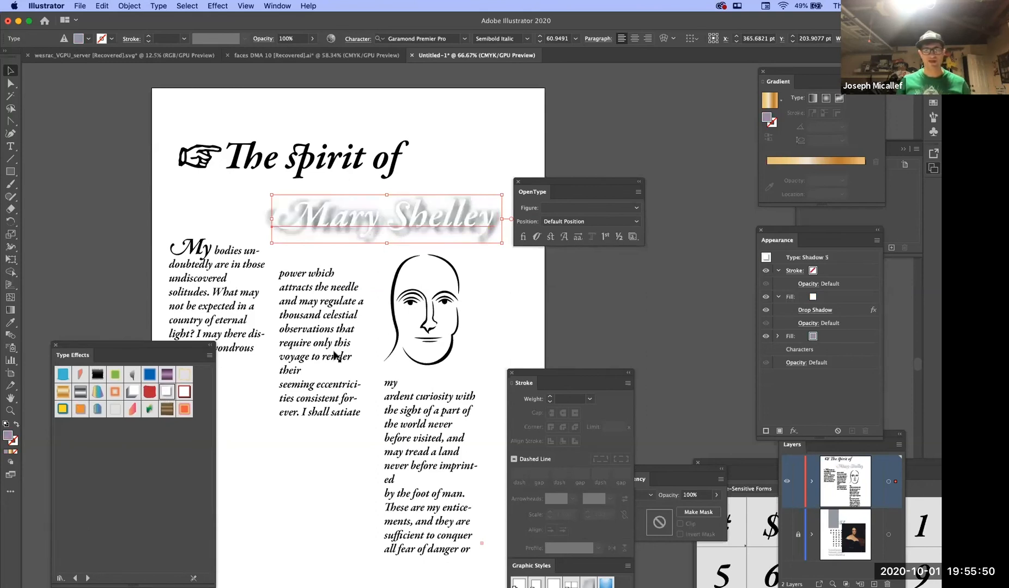
left_click_drag(793, 231, 681, 131)
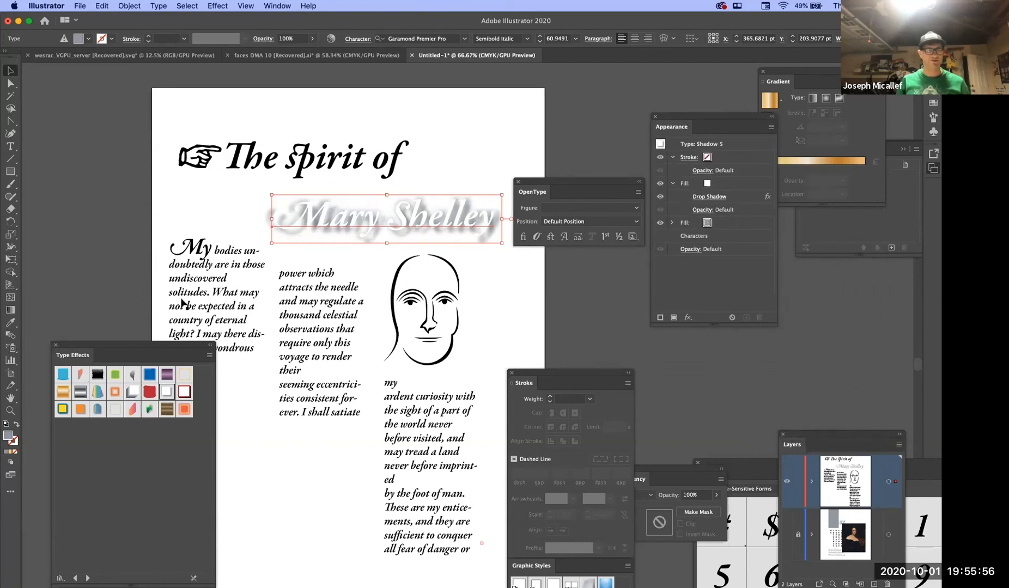
Undo all the type effects tried on the "Mary Shelley" line
key("super+z")
key("super+z")
key("super+z")
key("super+z")
key("super+z")
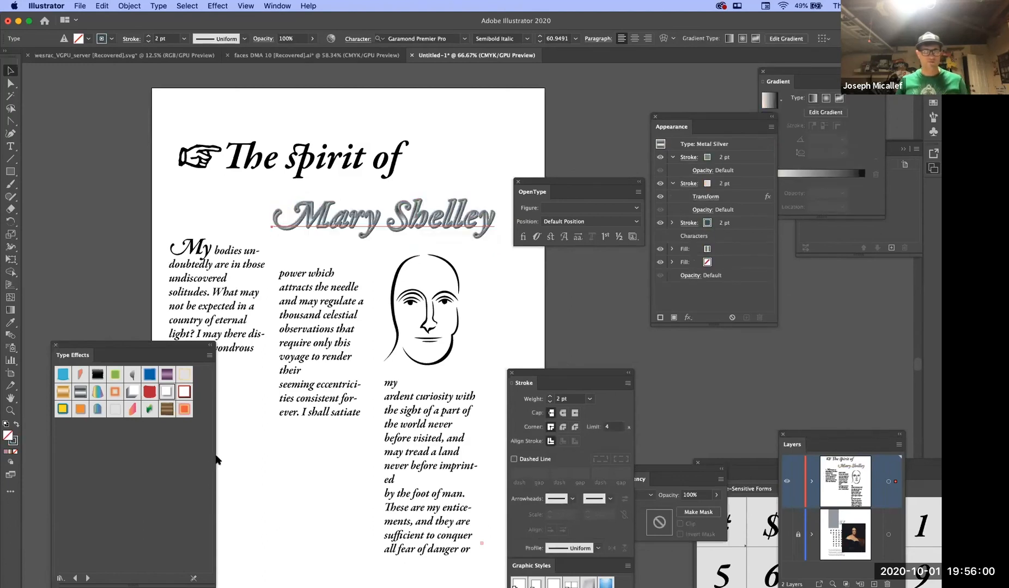
key("super+shift+z")
key("super+z")
key("super+z")
key("super+z")
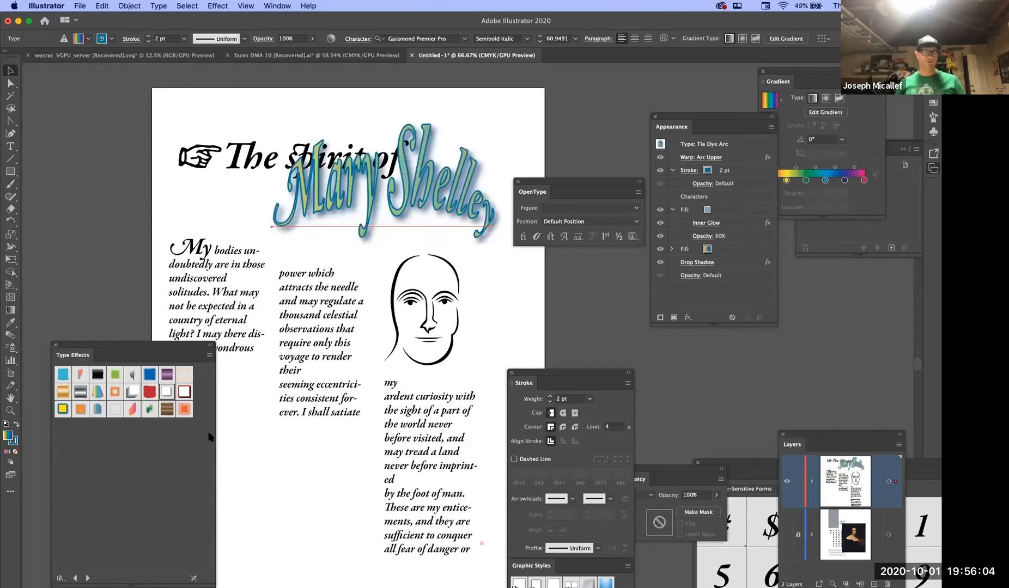
key("super+z")
key("super+z")
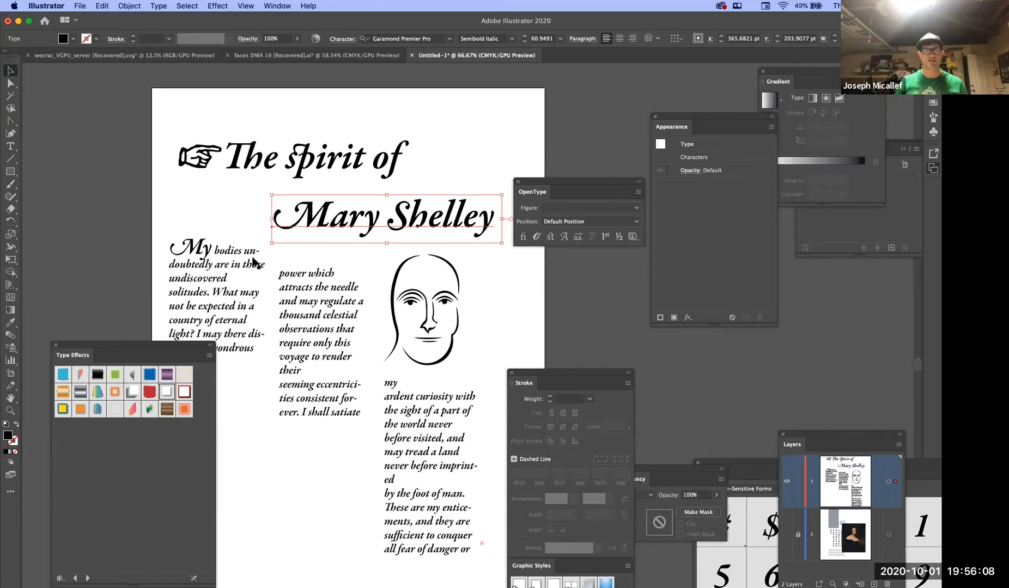
Turn on discretionary ligatures for the letter "a" in "Mary" in the title
double_click(323, 223)
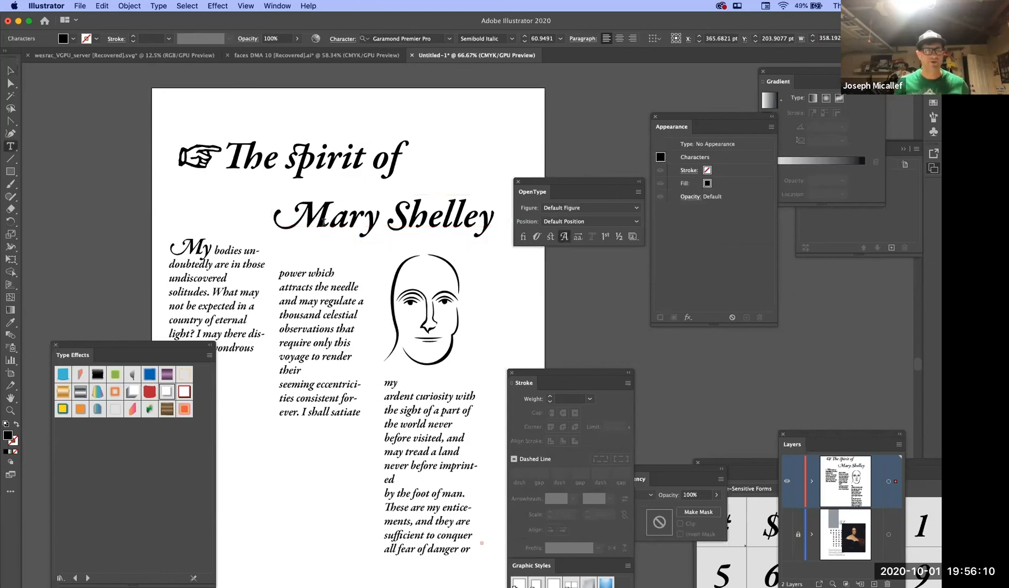
left_click_drag(296, 211, 327, 209)
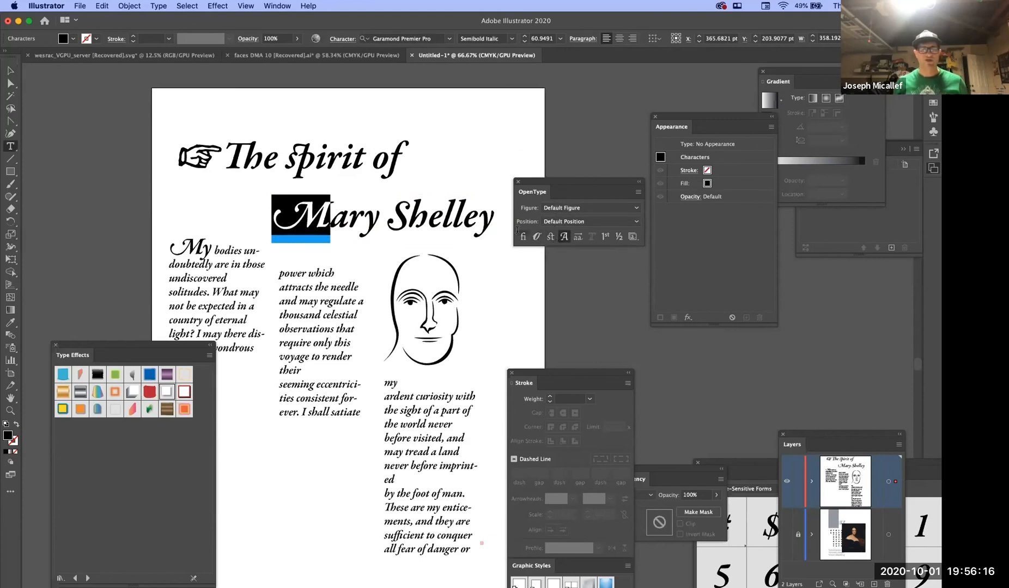
left_click_drag(331, 215, 344, 223)
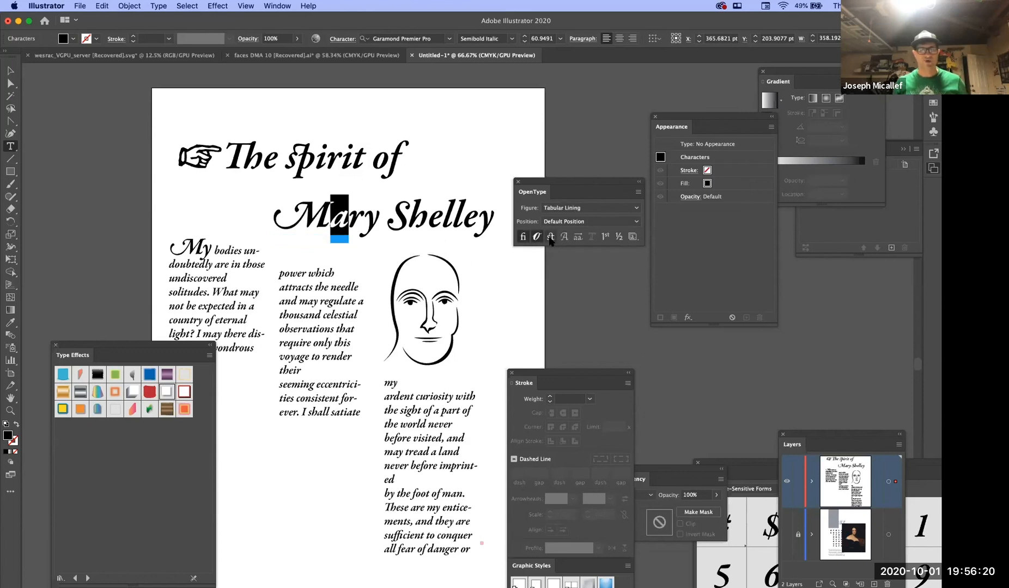
left_click(550, 238)
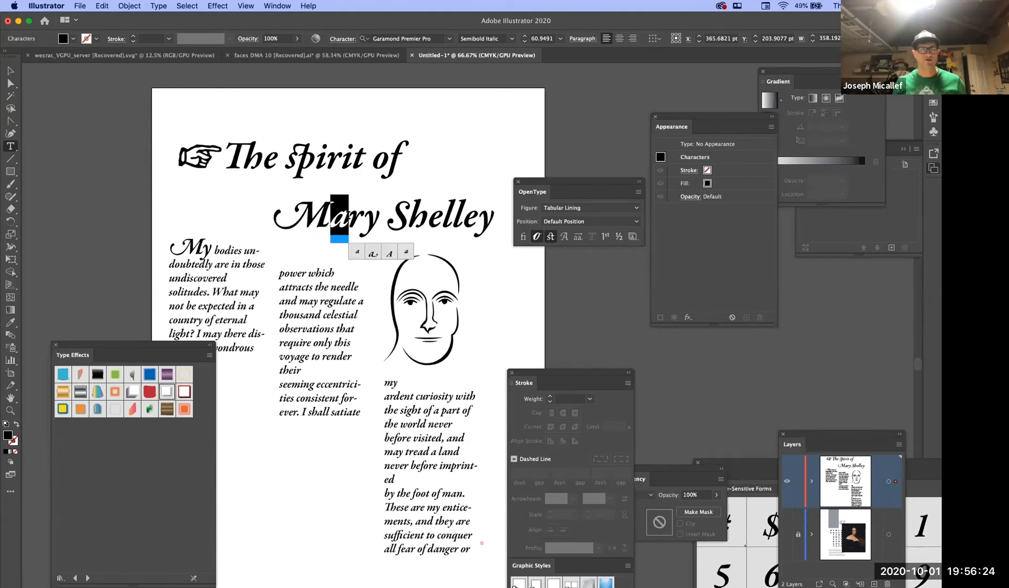
Set the letters "ar" in "Mary" to the Numerator position and the Proportional Oldstyle figure style
left_click(349, 216)
left_click_drag(332, 221, 356, 222)
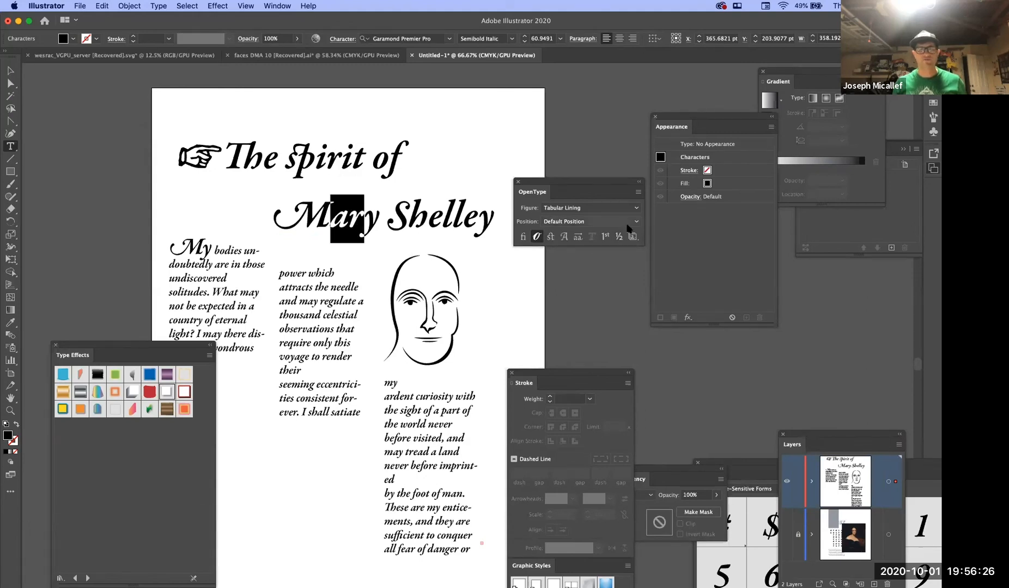
left_click(630, 224)
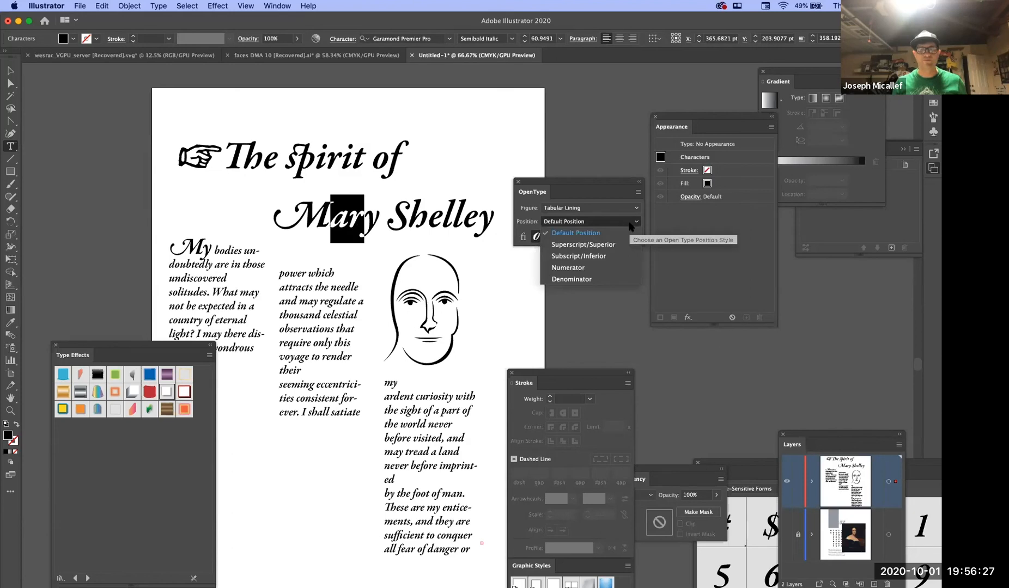
left_click(593, 268)
left_click(581, 210)
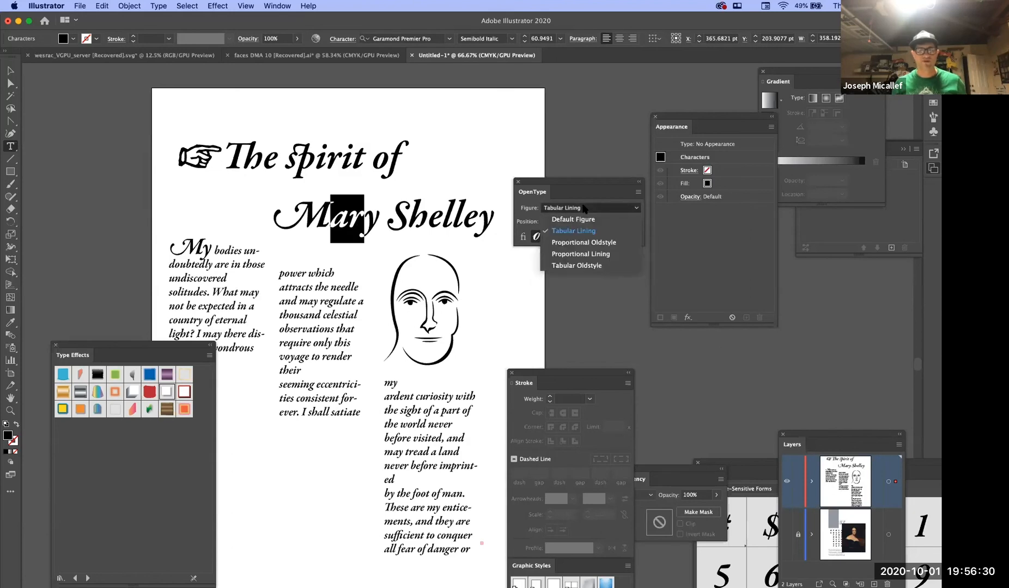
left_click(581, 243)
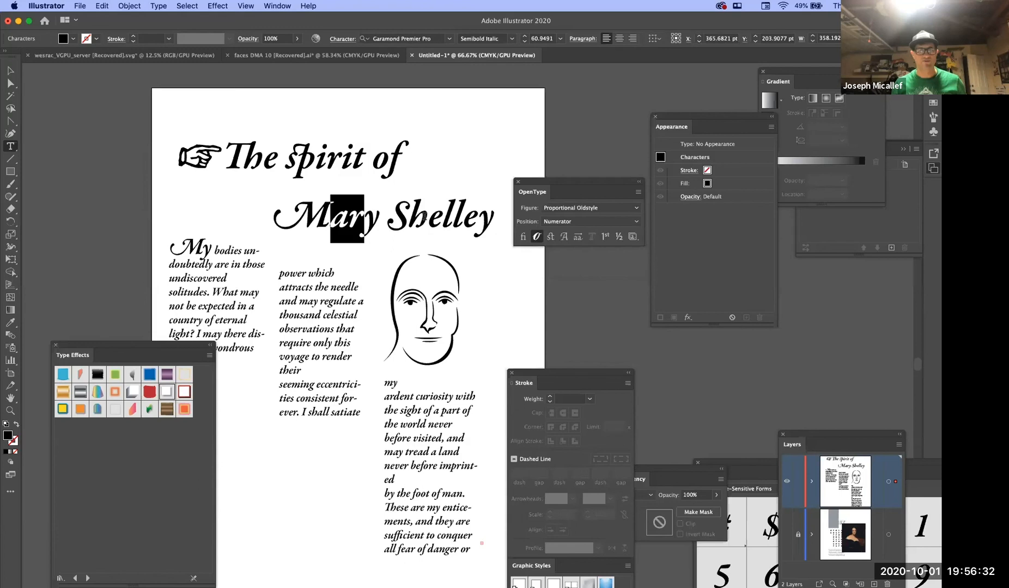
Compare the letters "sp" in the title word "spirit" with and without discretionary ligatures, leaving the option off
left_click_drag(357, 206, 351, 209)
left_click(319, 212)
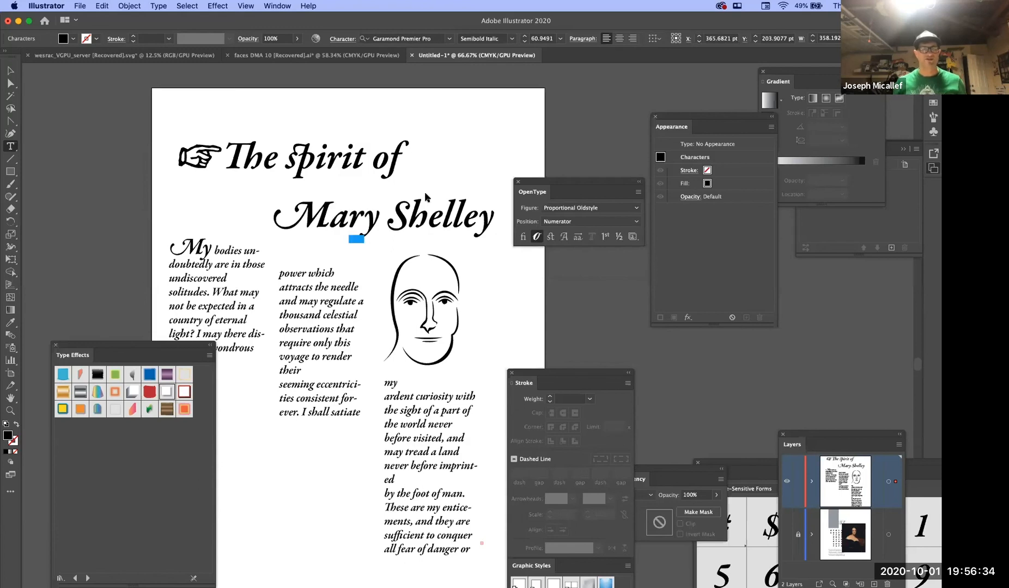
left_click_drag(615, 196, 621, 195)
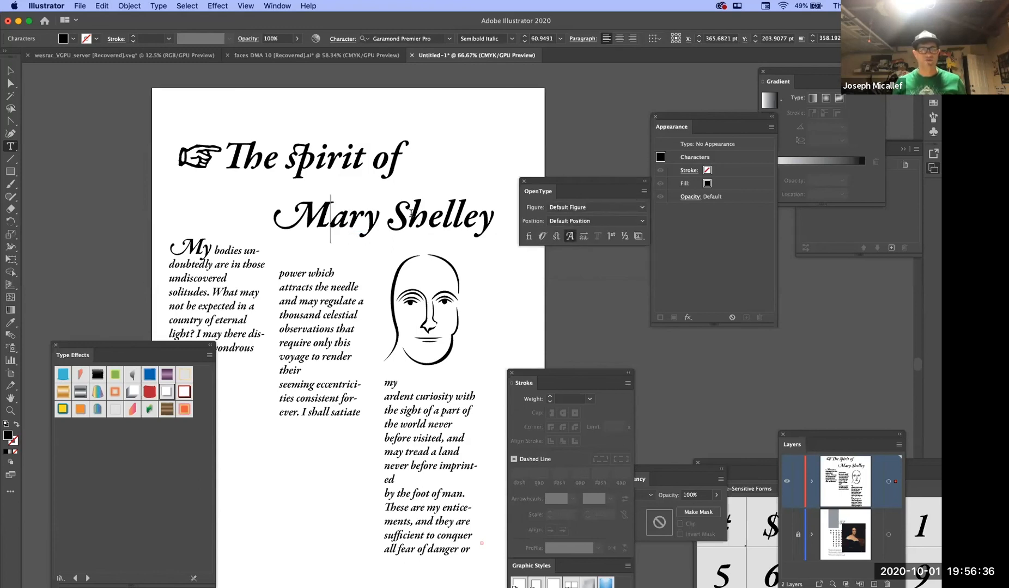
left_click_drag(286, 212, 327, 213)
left_click_drag(287, 158, 307, 159)
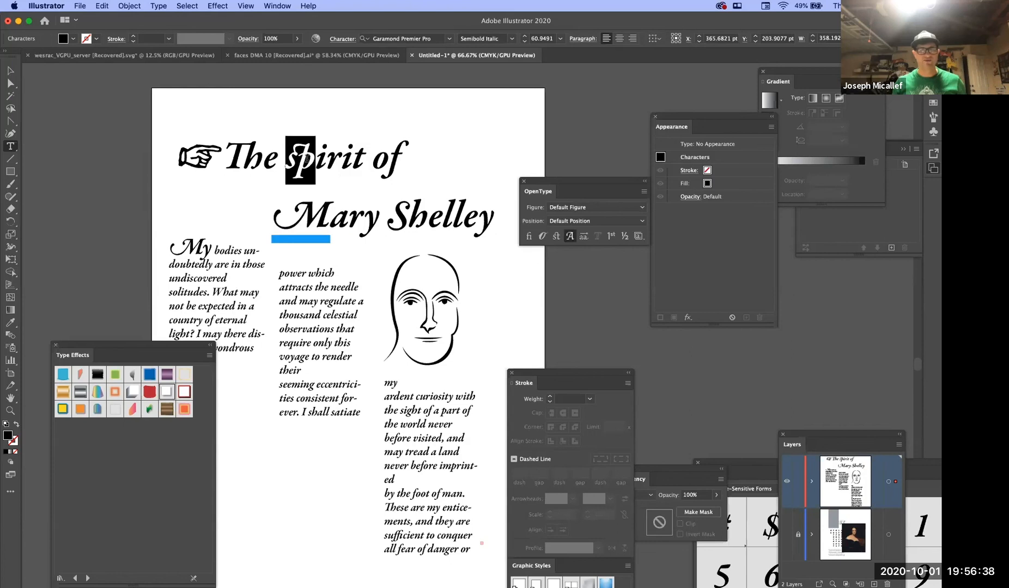
left_click(556, 237)
left_click(556, 238)
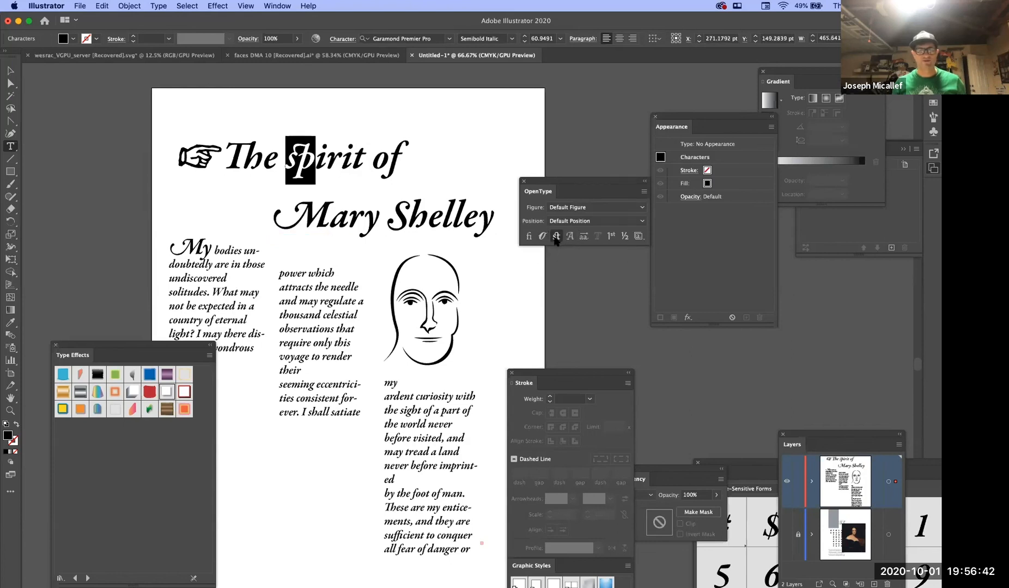
left_click(556, 237)
left_click(556, 238)
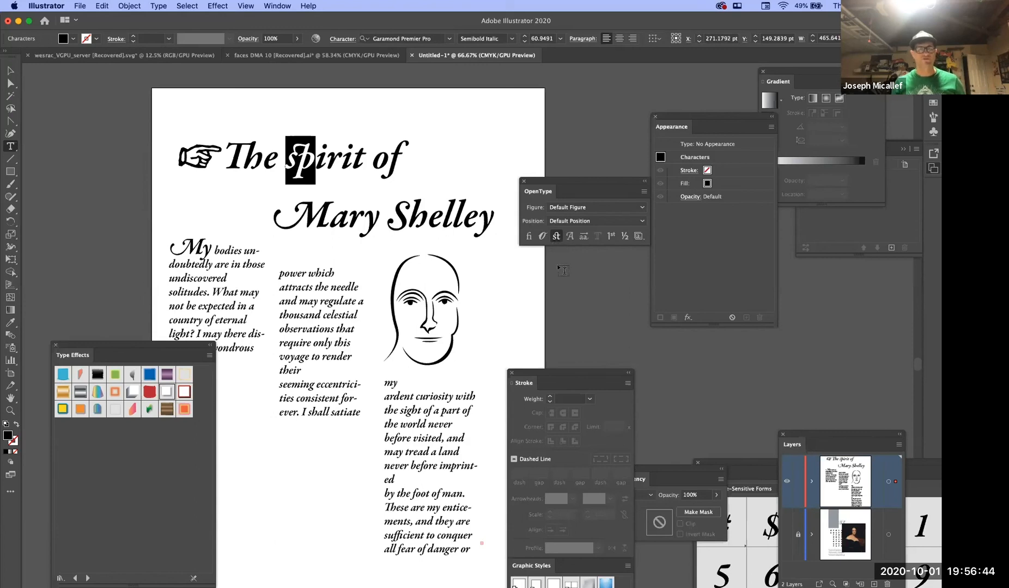
left_click(557, 237)
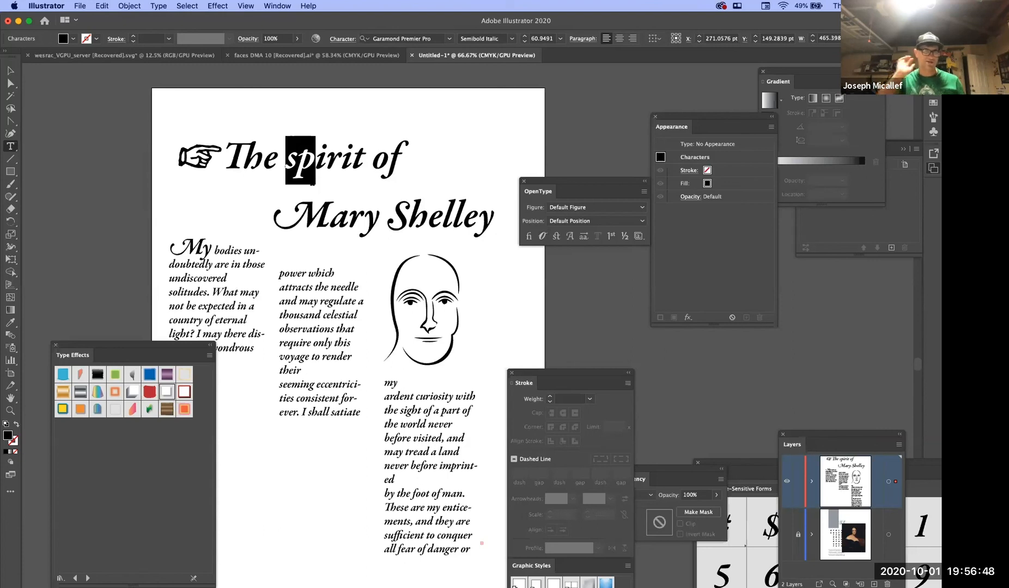
Compare the letters "Th" in the title word "The" with and without standard ligatures, leaving the option on
left_click_drag(223, 157, 263, 158)
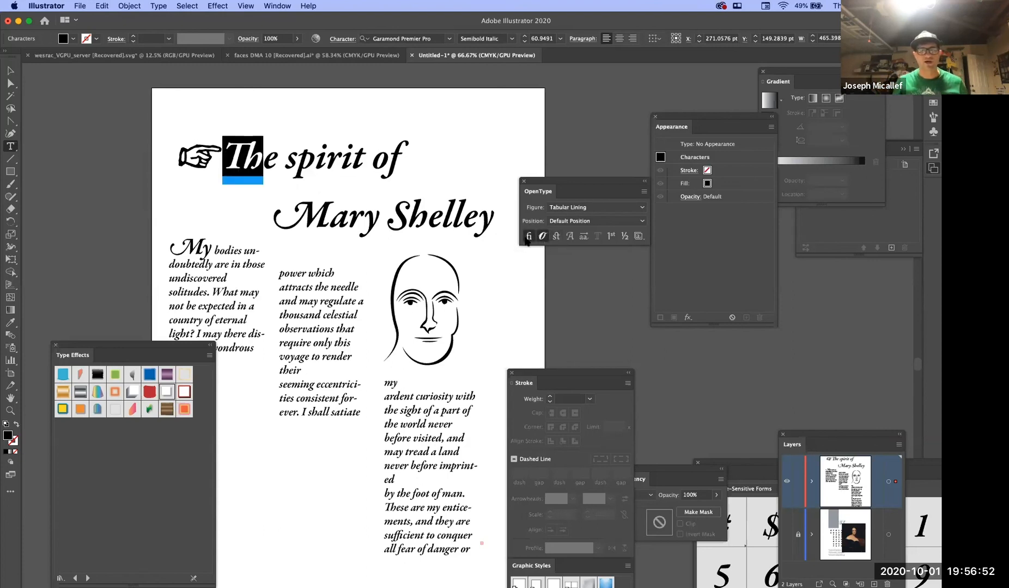
left_click(529, 240)
left_click(530, 240)
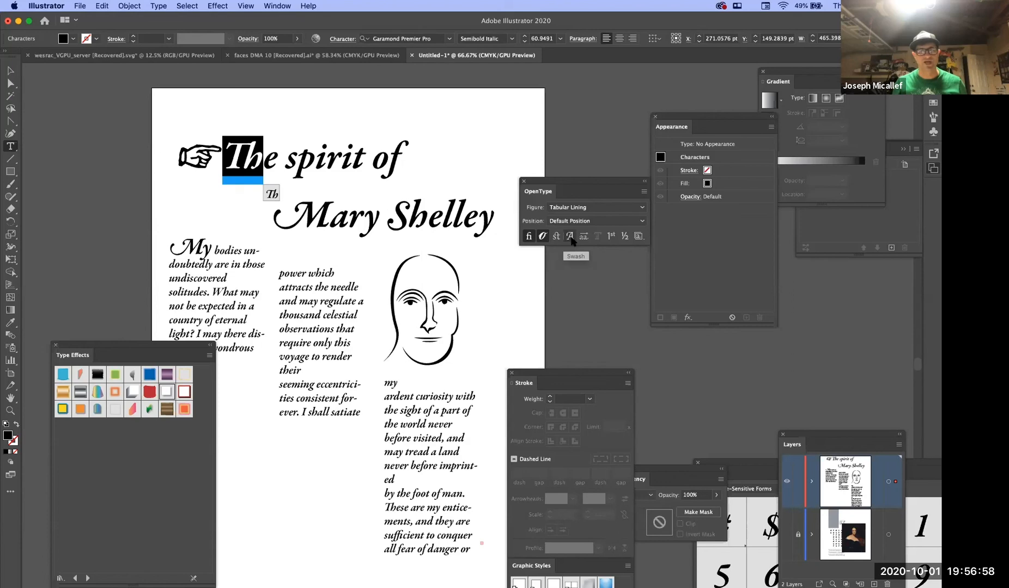
Compare the initial "M" of "Mary" in the title with and without the Swash option, leaving it on
left_click_drag(327, 224, 287, 221)
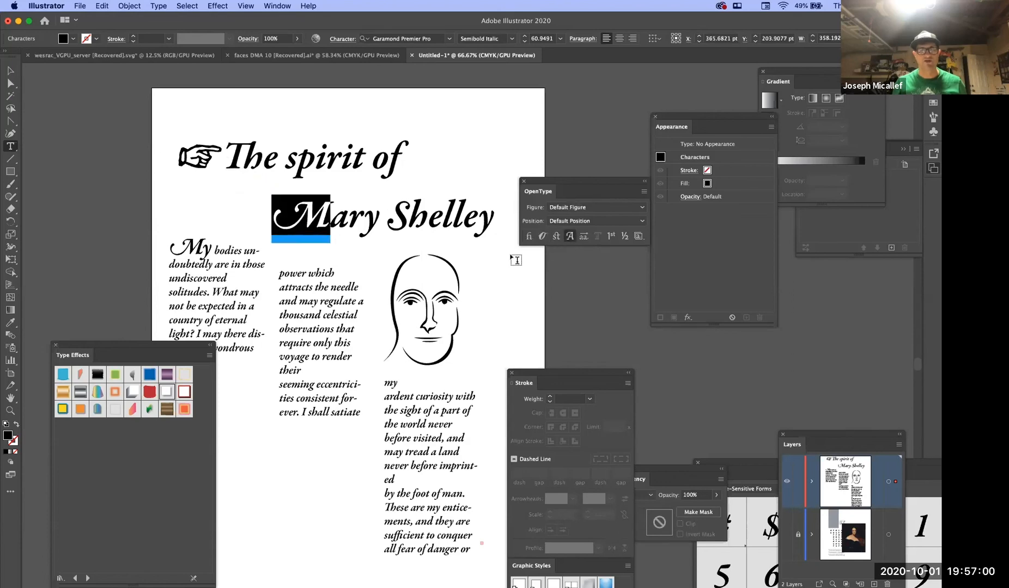
left_click(570, 237)
left_click(570, 237)
left_click(570, 237)
left_click(571, 237)
left_click(570, 237)
left_click(570, 237)
left_click(571, 237)
left_click(570, 237)
left_click(570, 237)
left_click_drag(542, 180, 504, 143)
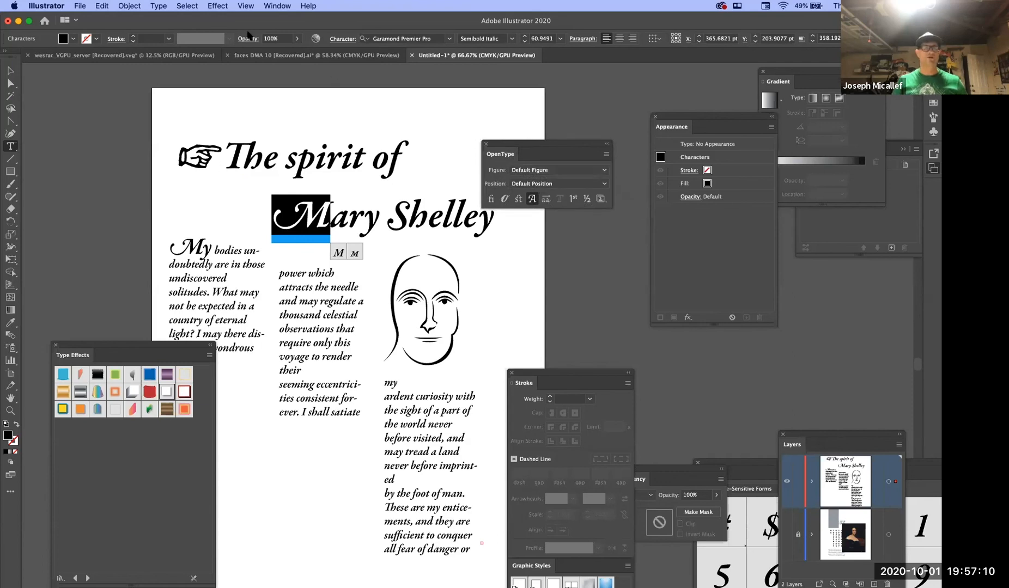
left_click(245, 5)
mouse_move(278, 5)
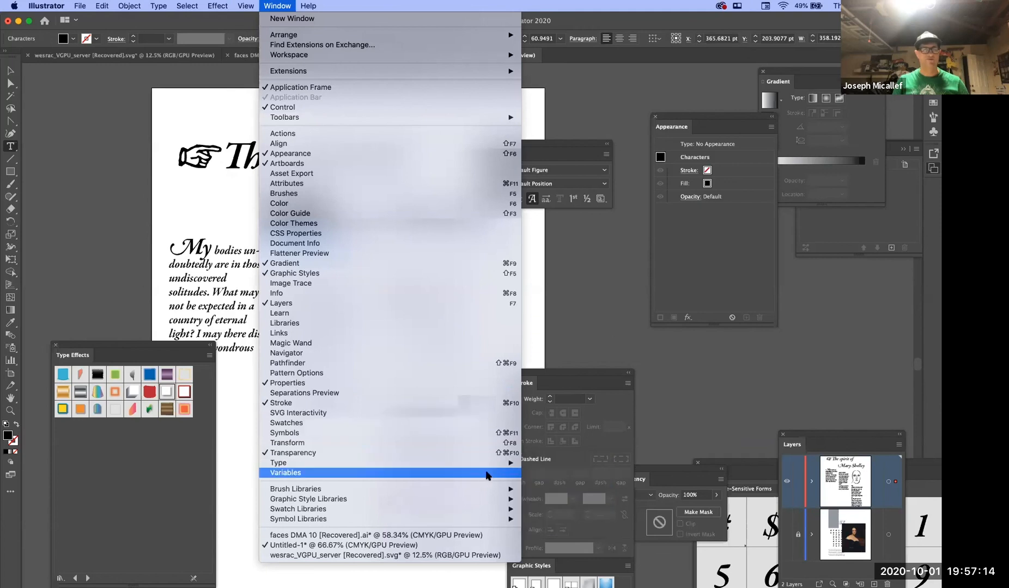
mouse_move(502, 470)
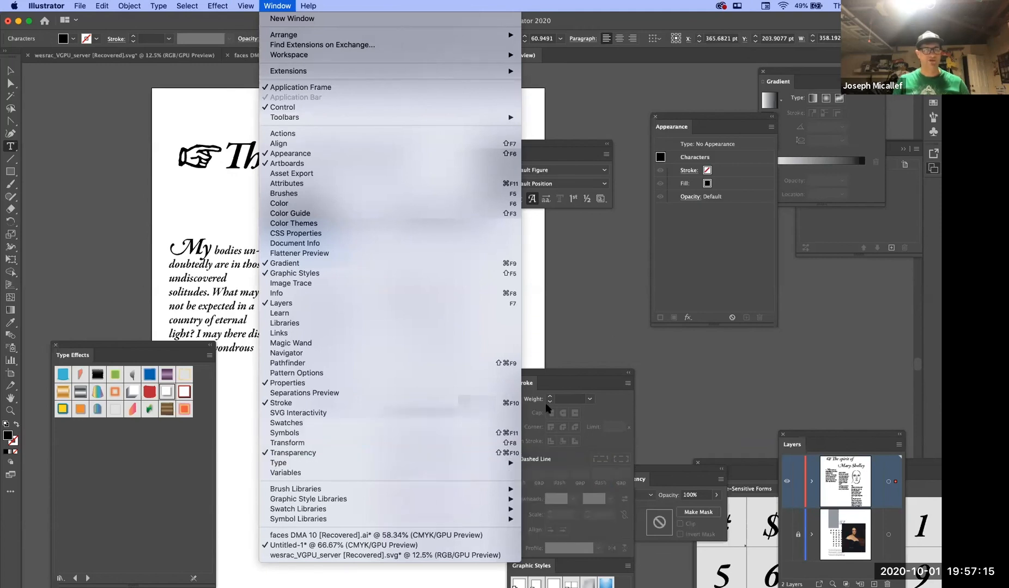
left_click(573, 314)
Move the Stroke panel away from Graphic Styles and switch to the Selection tool with the "Mary Shelley" line selected
mouse_move(555, 382)
left_mouse_down()
mouse_move(579, 327)
mouse_move(561, 240)
mouse_move(700, 400)
left_mouse_up()
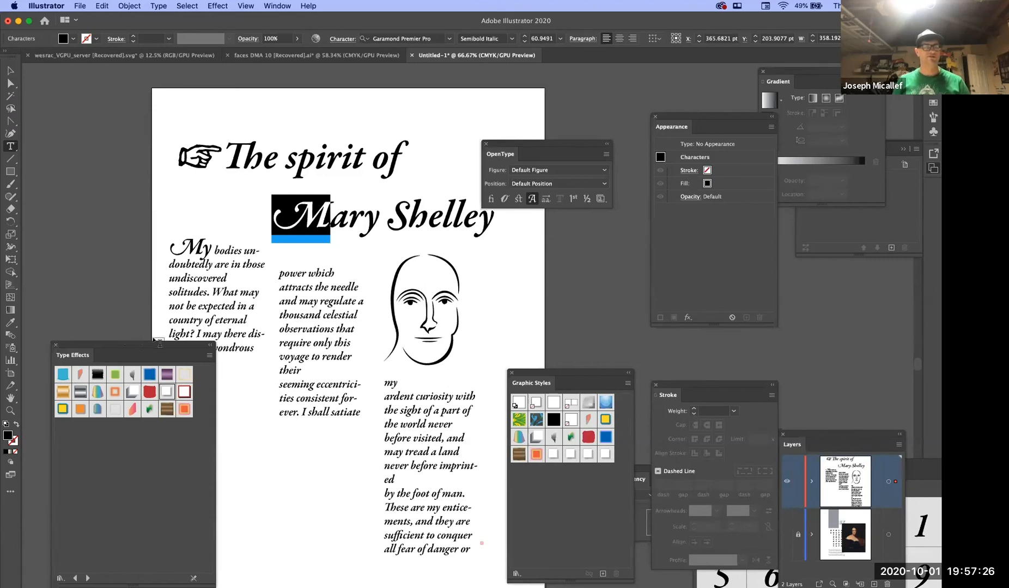
left_click(12, 71)
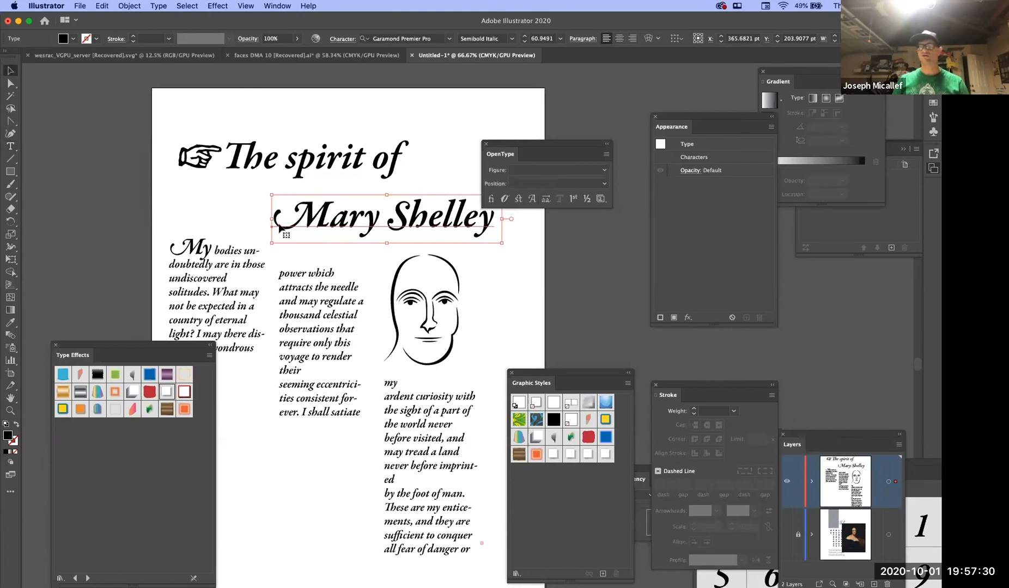
Shrink the Type Effects panel and place it below the first text column, and stack OpenType above Graphic Styles beside the page
left_click_drag(138, 344, 96, 168)
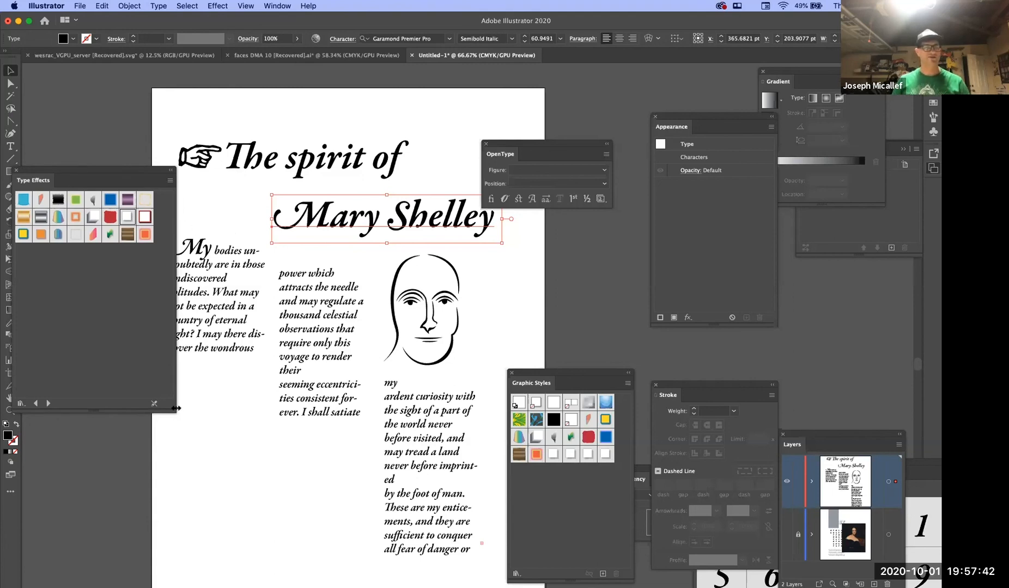
left_click_drag(172, 411, 136, 300)
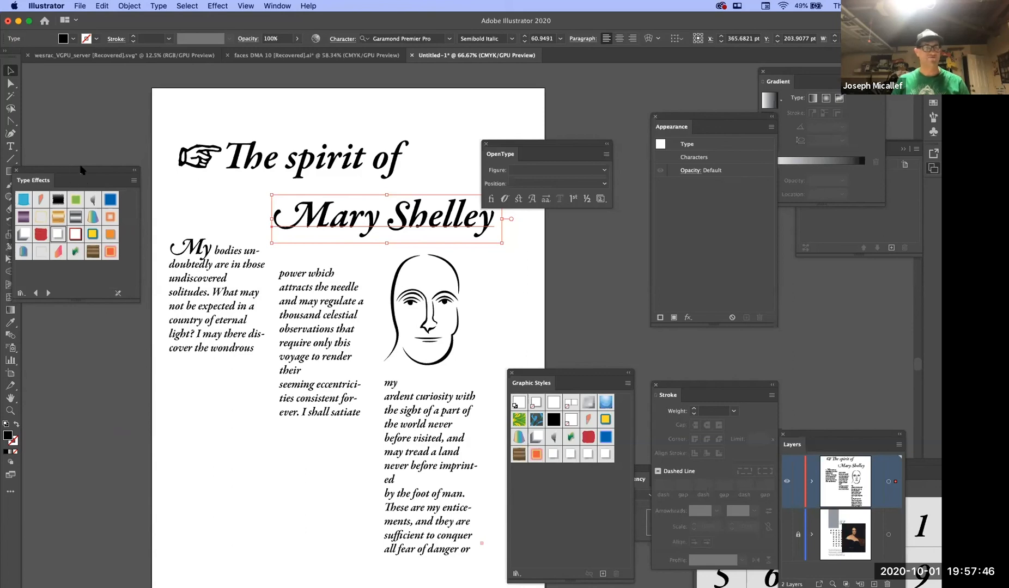
left_click_drag(91, 181, 137, 254)
left_click_drag(136, 326, 131, 409)
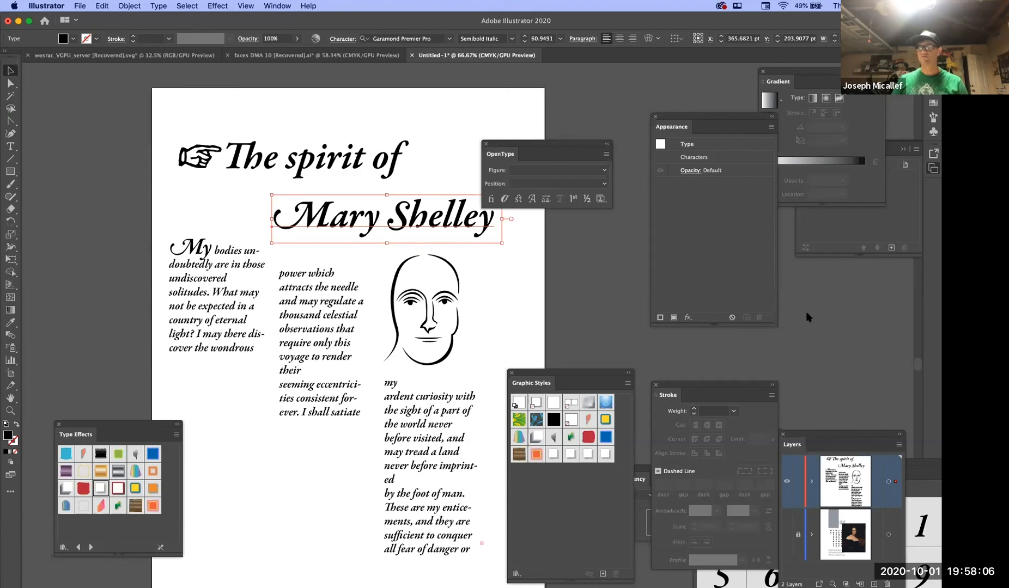
left_click_drag(558, 372, 564, 278)
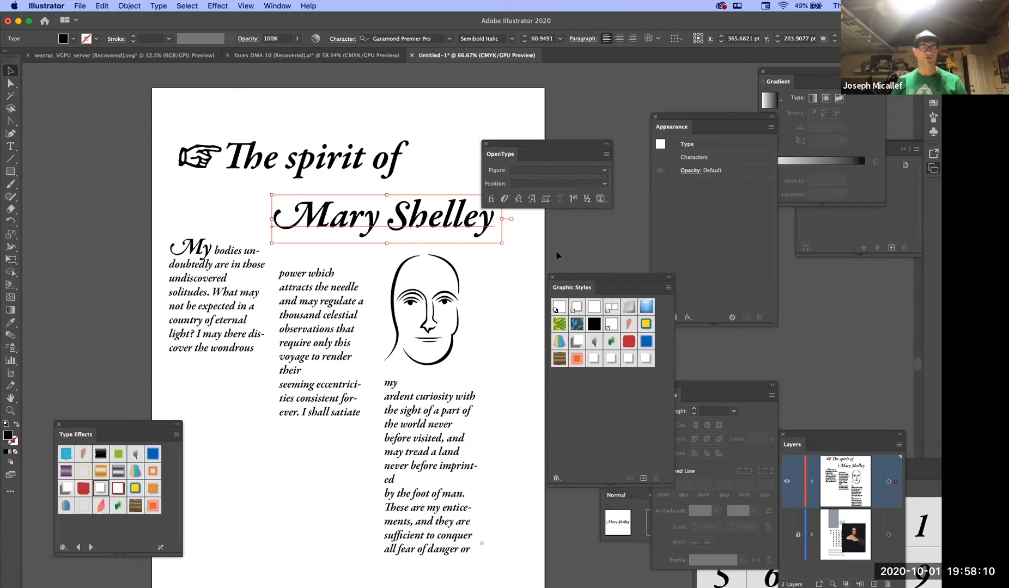
left_click_drag(521, 148, 587, 202)
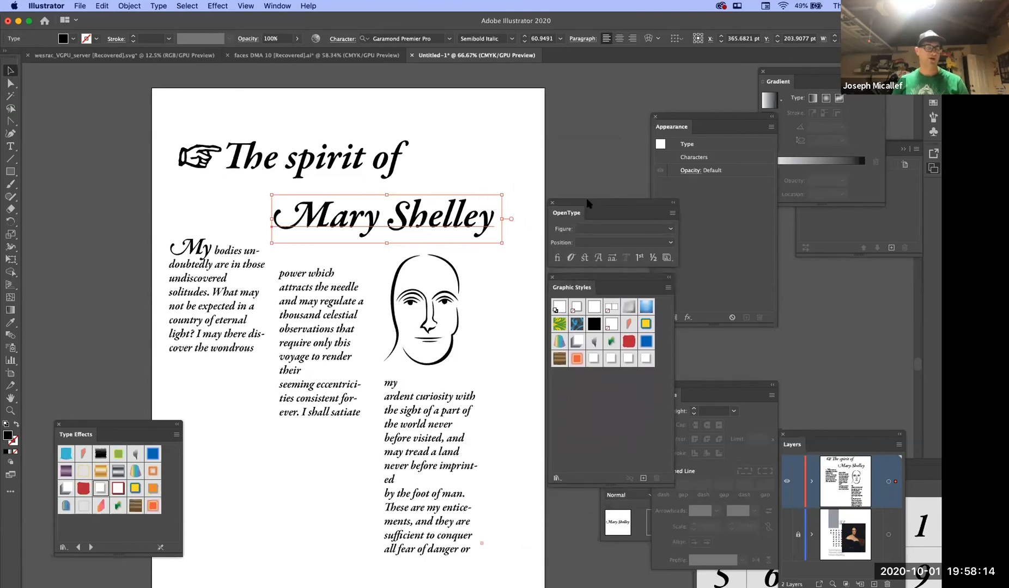